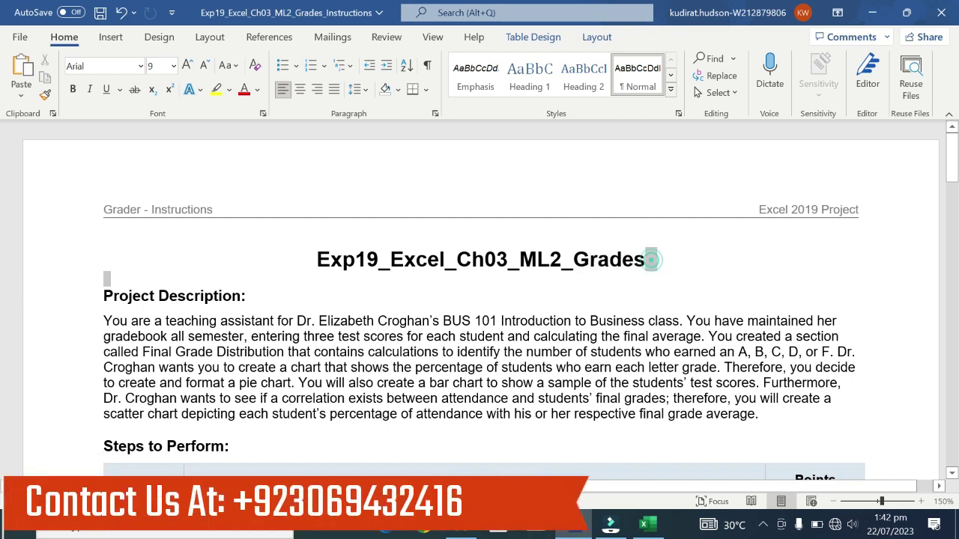
Highlight the document title in yellow, then remove that highlight again
drag(649, 260, 308, 259)
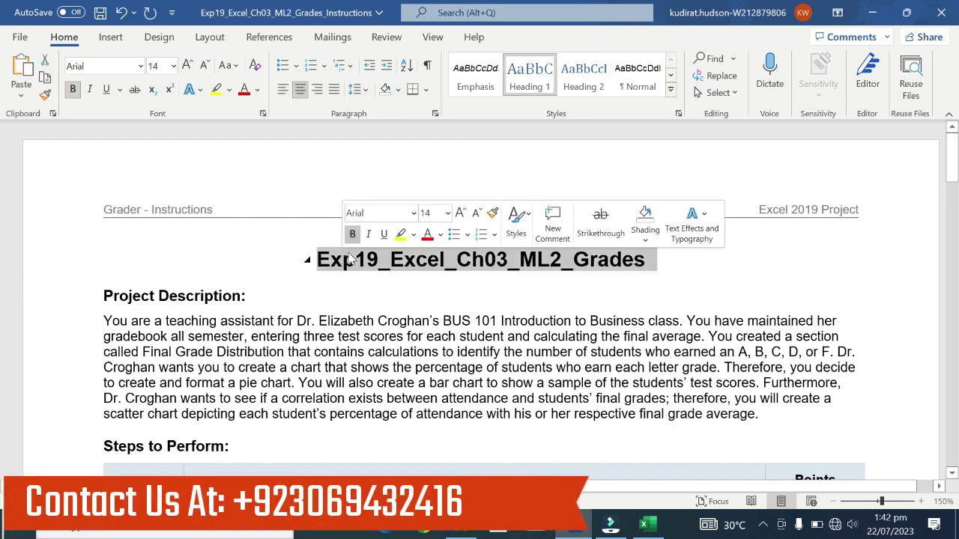
click(395, 235)
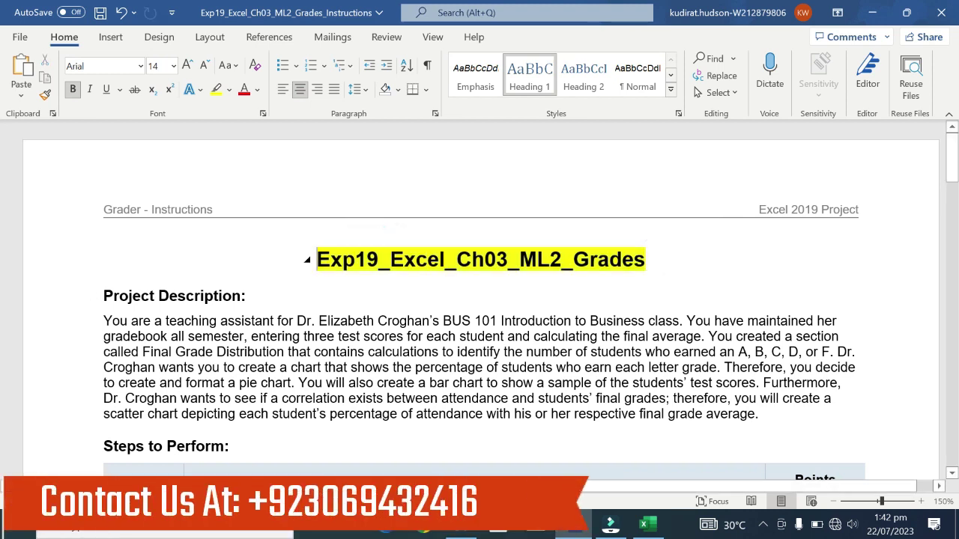
drag(311, 259, 657, 259)
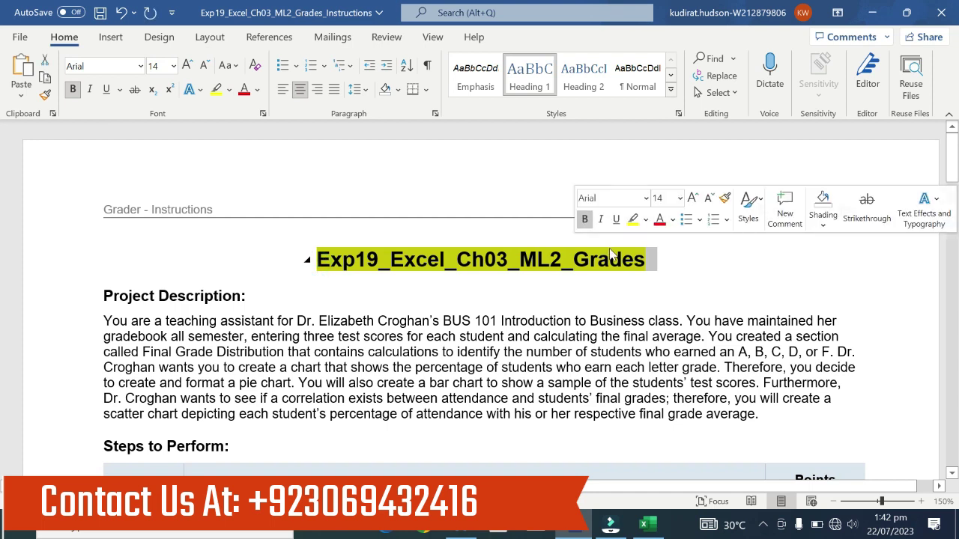
click(636, 222)
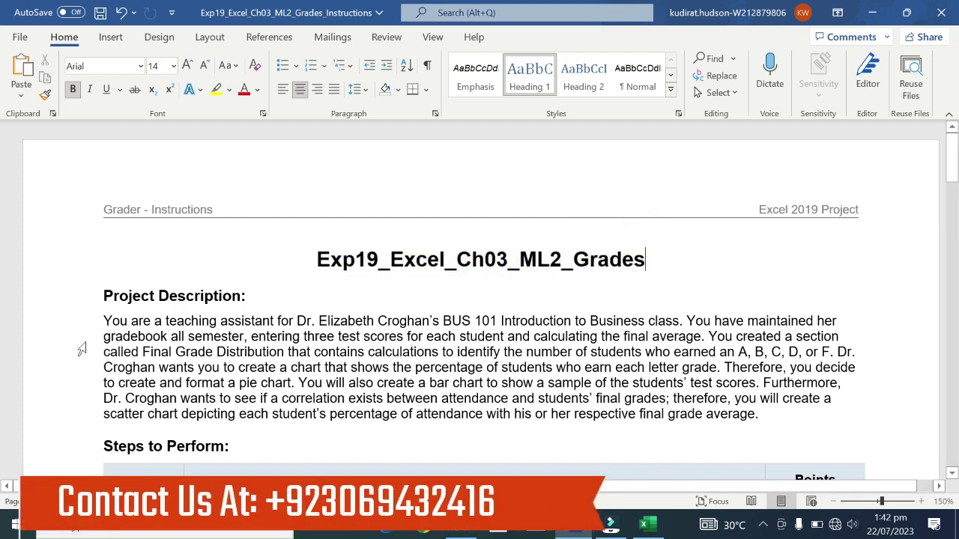
Highlight the Project Description paragraph in yellow
mouse_move(103, 320)
mouse_down()
mouse_move(595, 398)
mouse_move(639, 413)
mouse_move(761, 414)
mouse_up()
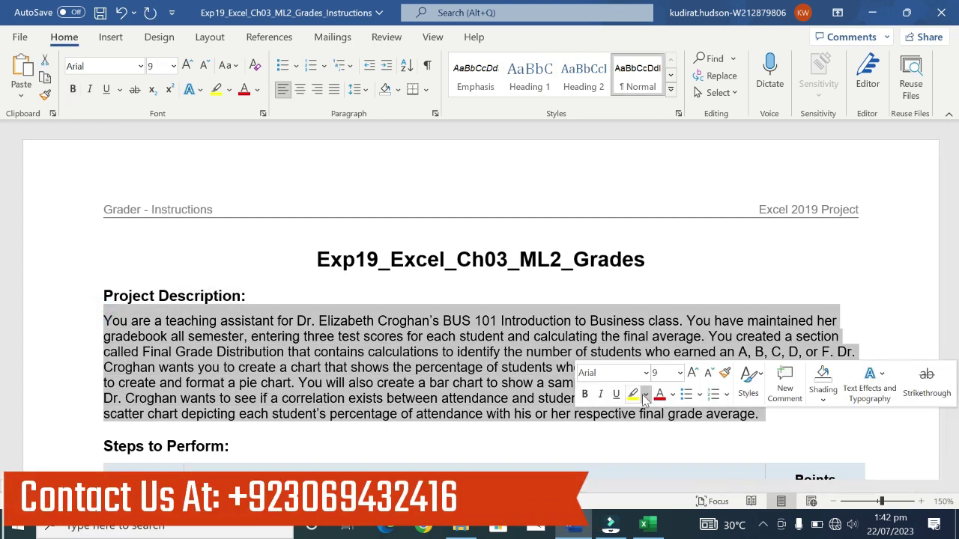
click(633, 395)
scroll(637, 352, down, 3)
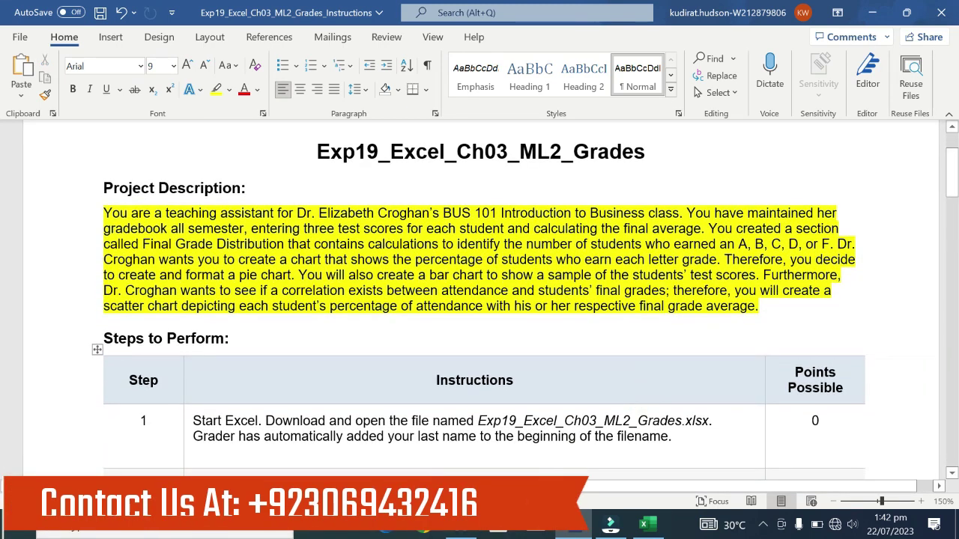
scroll(479, 300, down, 2)
scroll(480, 300, up, 2)
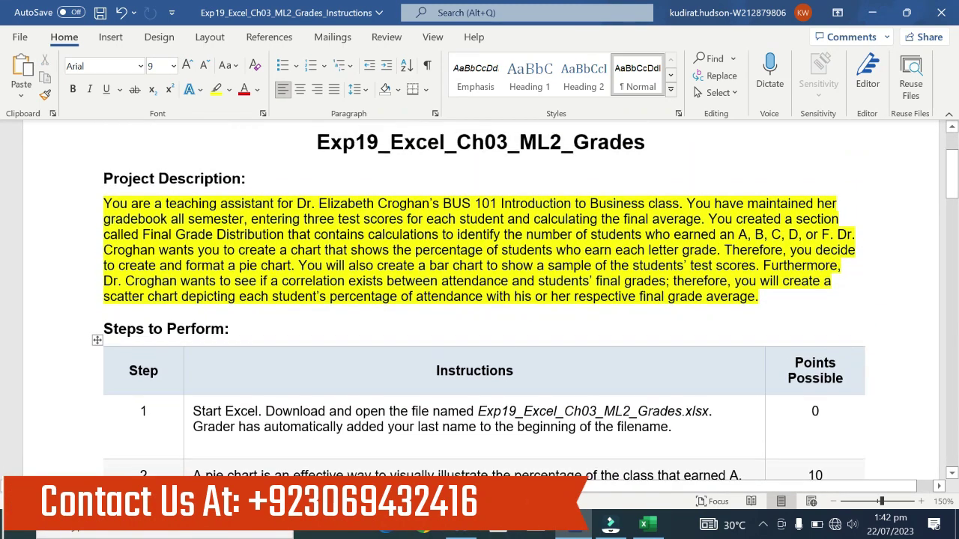
Reselect the whole Project Description paragraph and clear its yellow highlight
drag(220, 213, 374, 213)
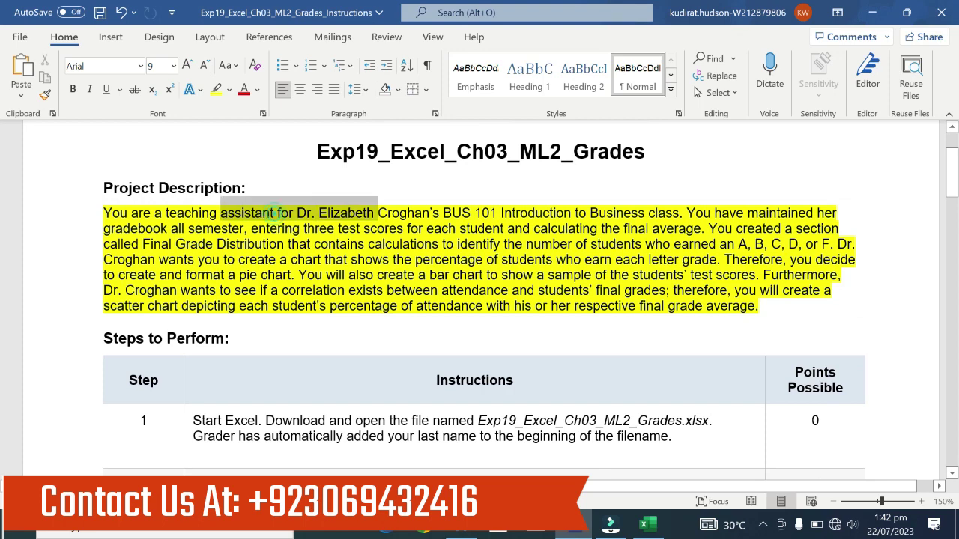
mouse_move(462, 212)
mouse_down()
mouse_move(426, 228)
mouse_move(451, 214)
mouse_move(377, 213)
mouse_up()
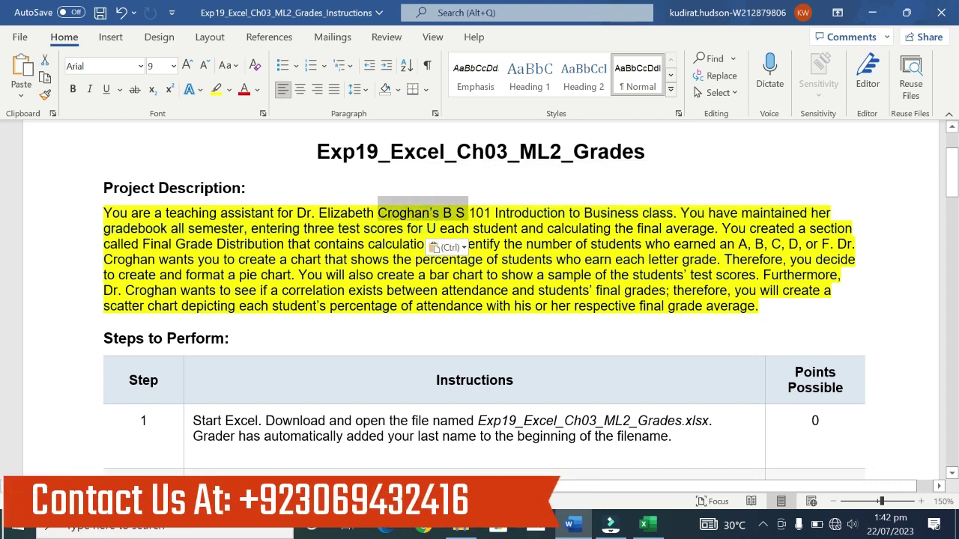
drag(378, 212, 518, 228)
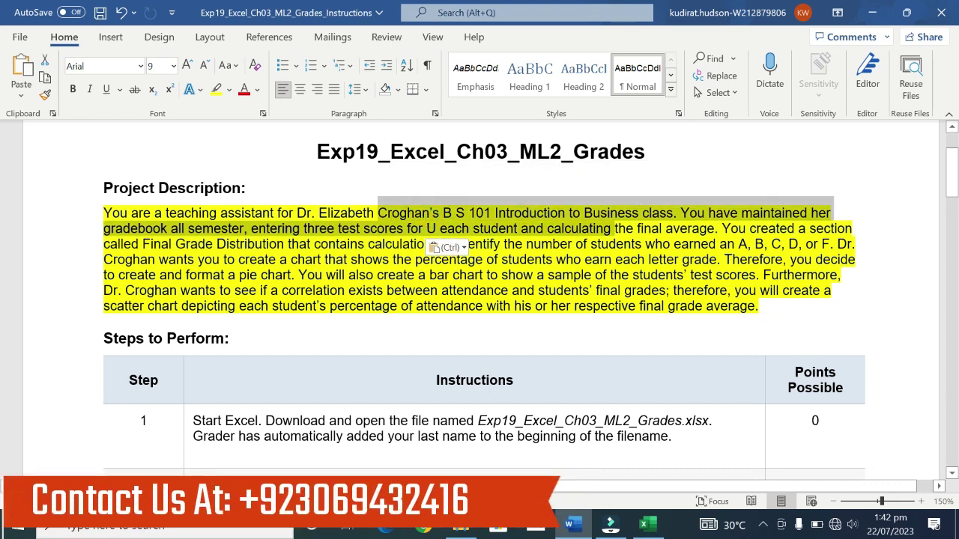
drag(529, 229, 795, 228)
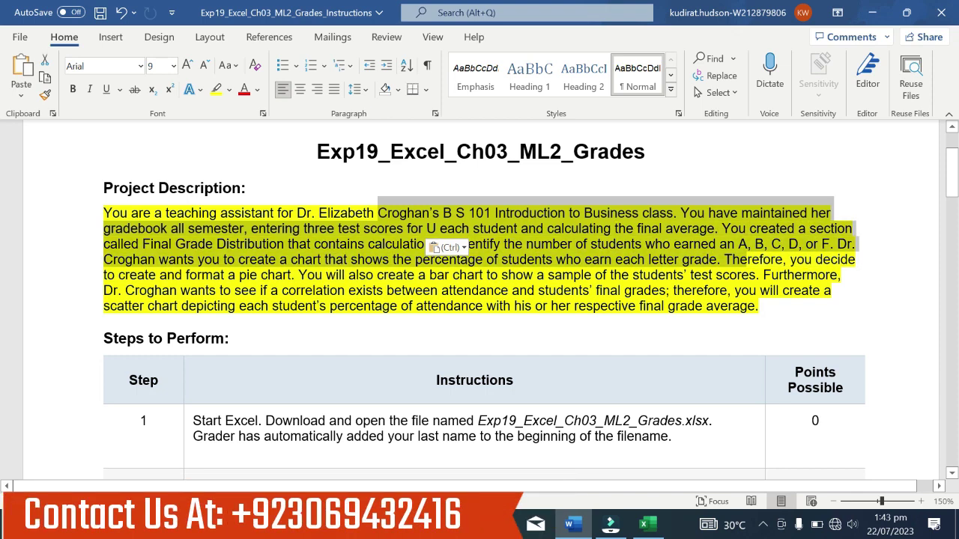
drag(809, 229, 390, 259)
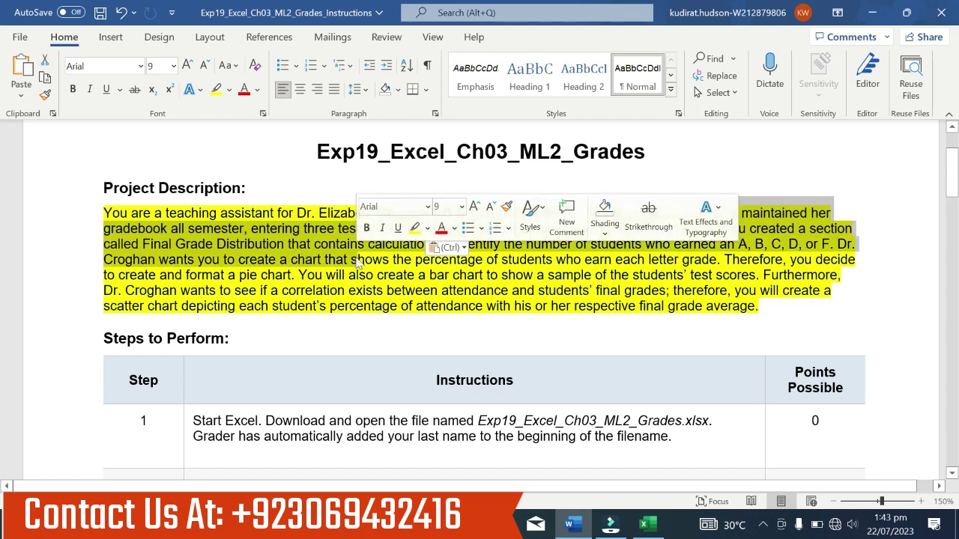
click(365, 305)
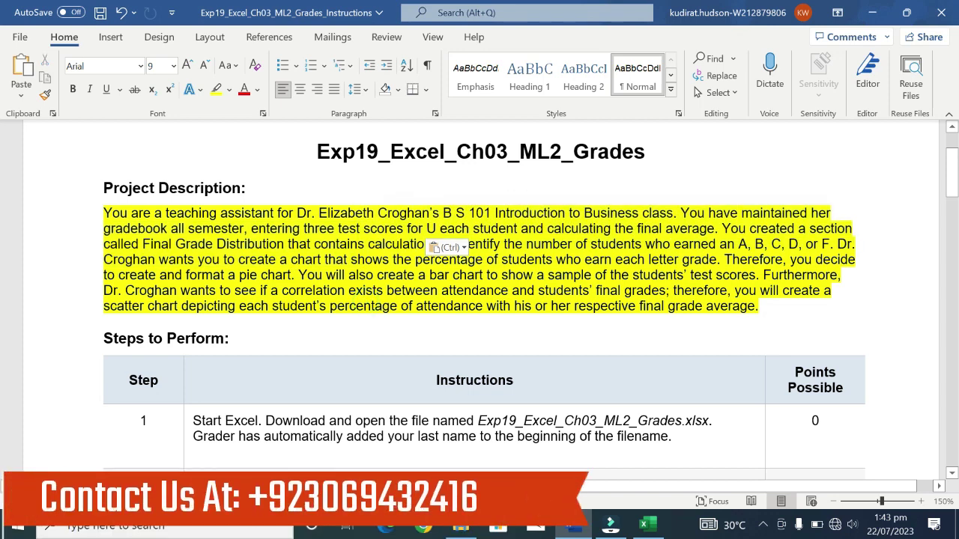
drag(350, 275, 622, 291)
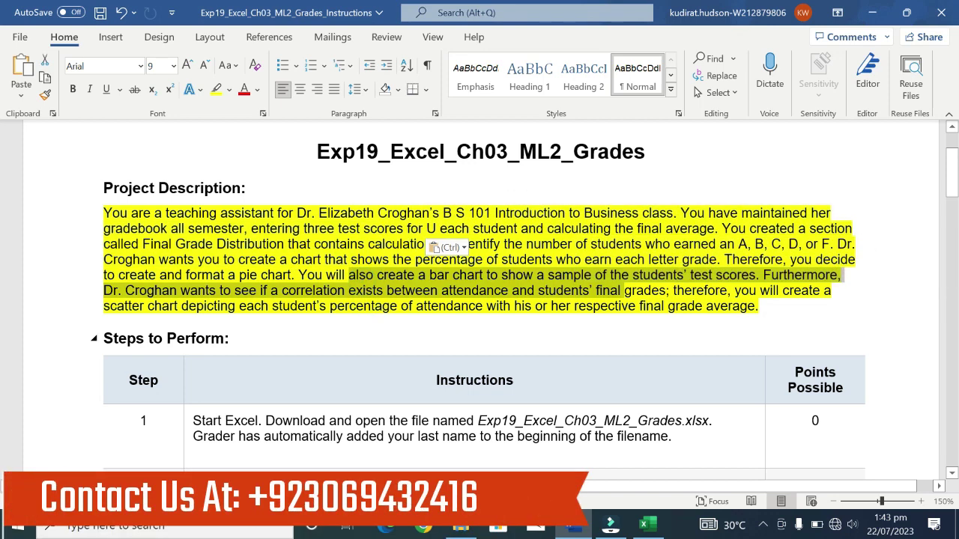
click(530, 346)
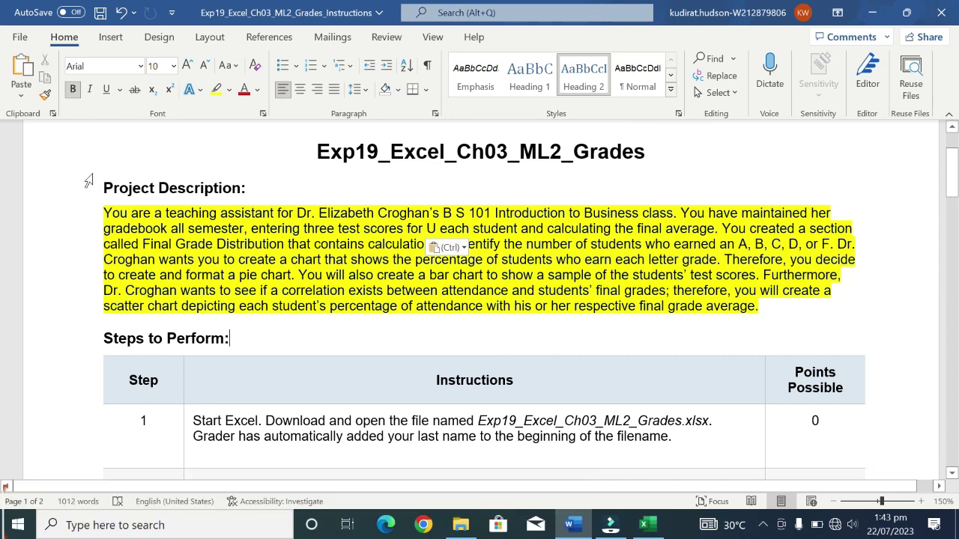
mouse_move(101, 213)
mouse_down()
mouse_move(760, 291)
mouse_move(761, 306)
mouse_up()
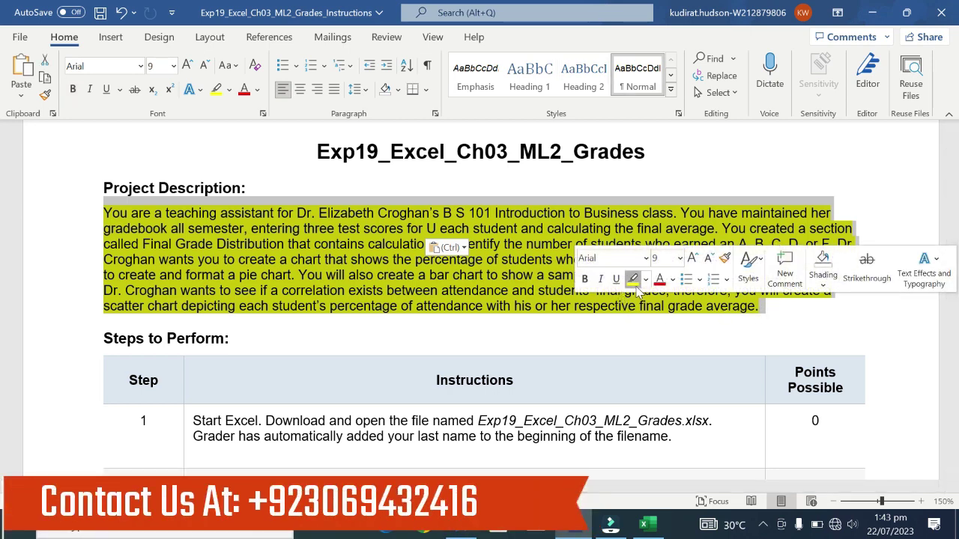
key(ctrl+shift+v)
click(623, 312)
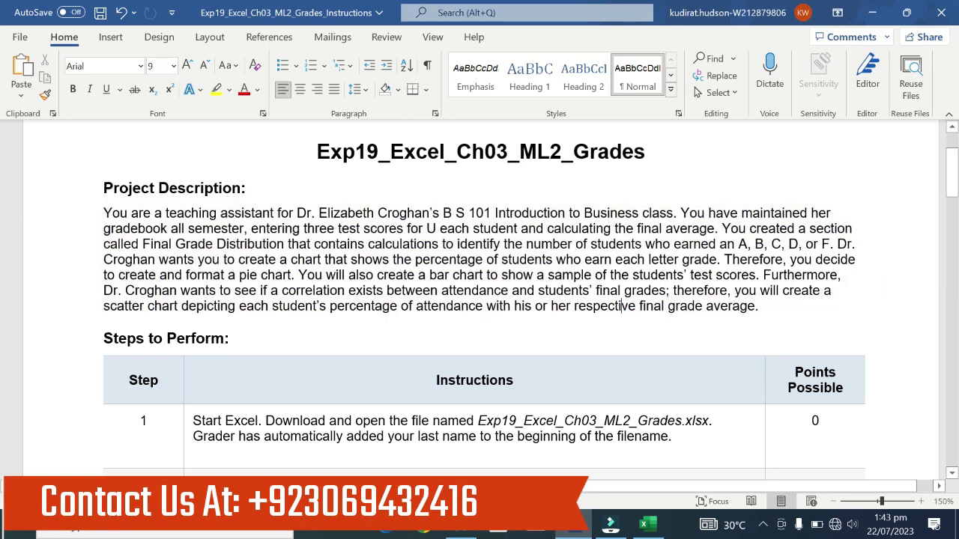
Highlight the step 1 instructions cell in yellow, then glance at the Grade Book in Excel
scroll(479, 300, down, 1)
scroll(480, 300, down, 3)
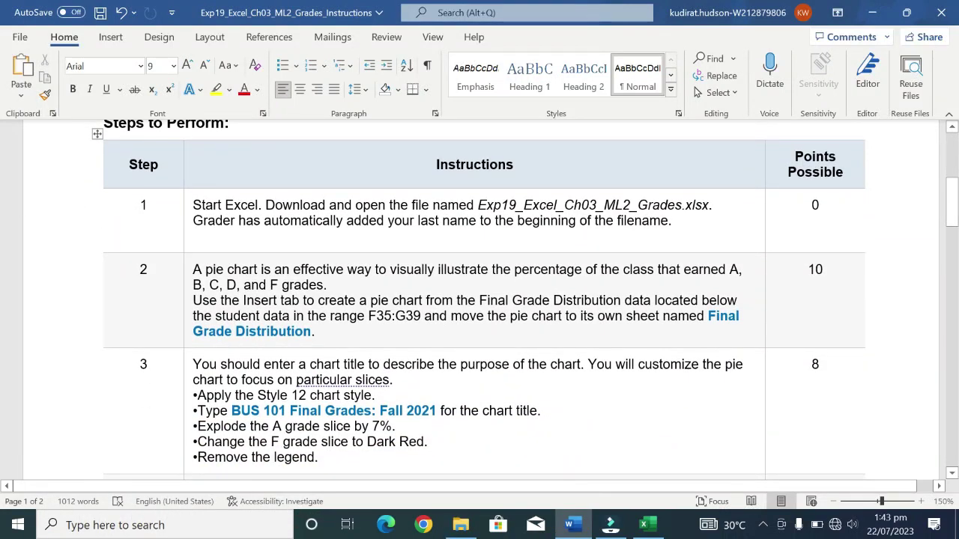
click(187, 243)
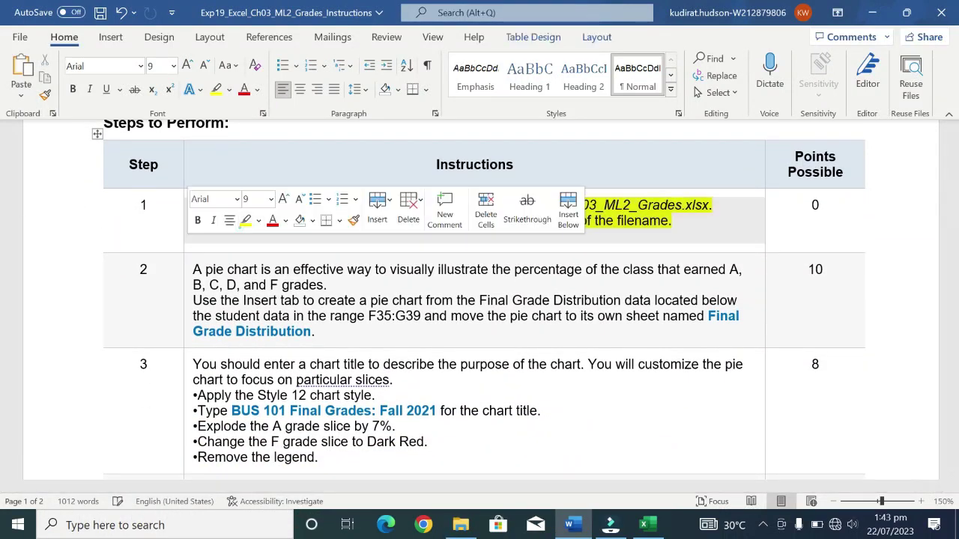
click(239, 228)
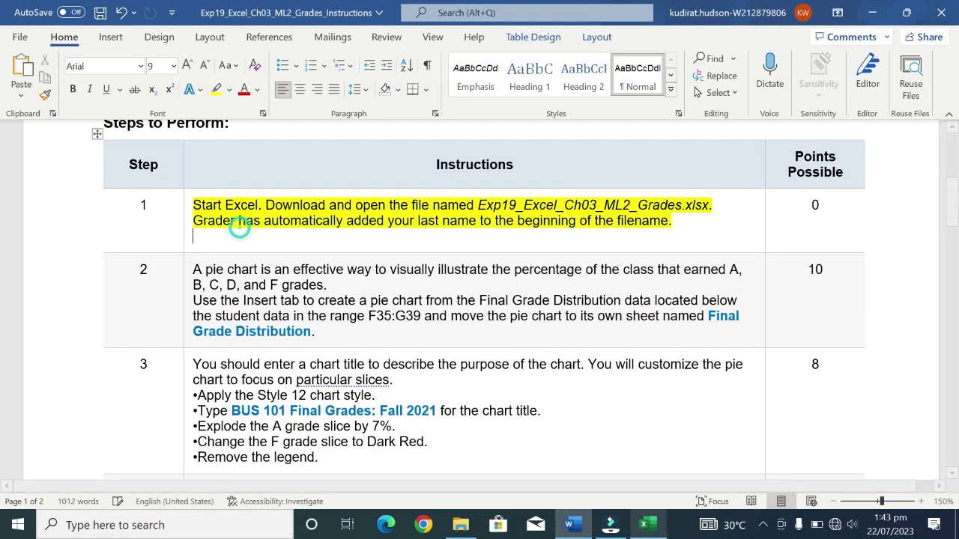
click(644, 526)
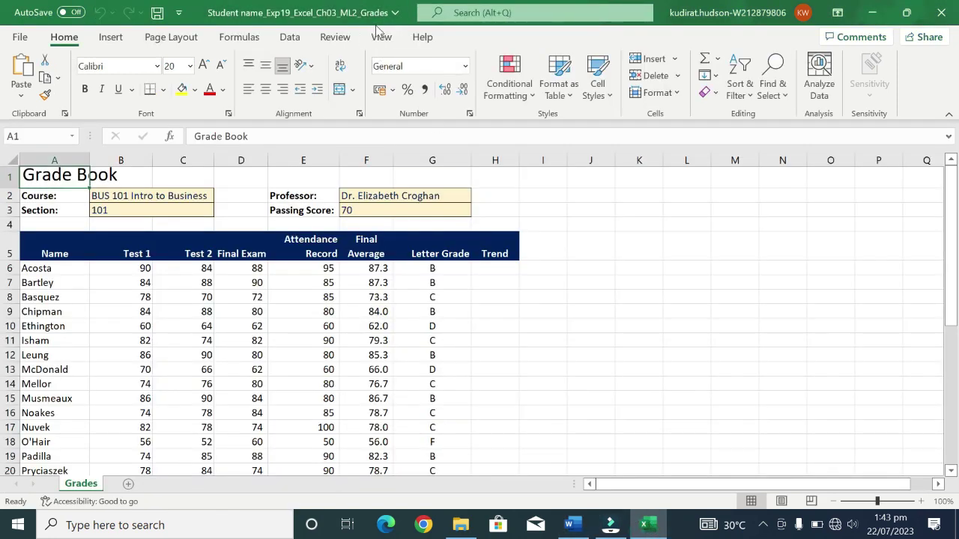
click(646, 526)
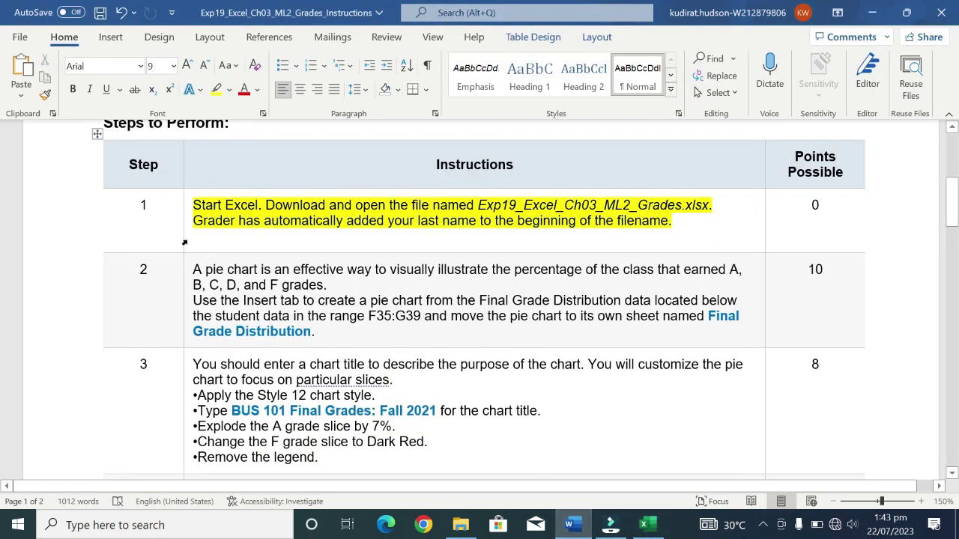
Move the yellow highlight from the step 1 instructions to the step 2 instructions
click(184, 242)
click(244, 217)
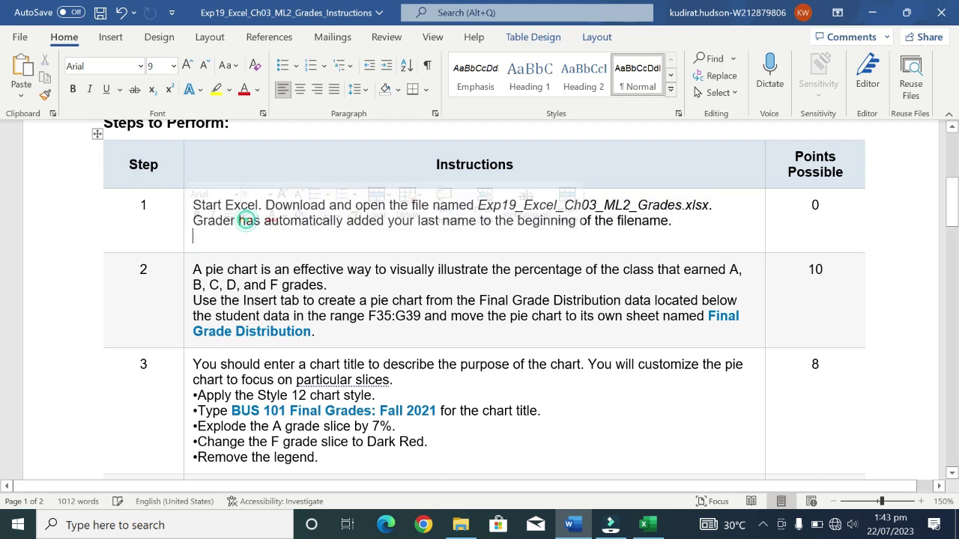
click(187, 292)
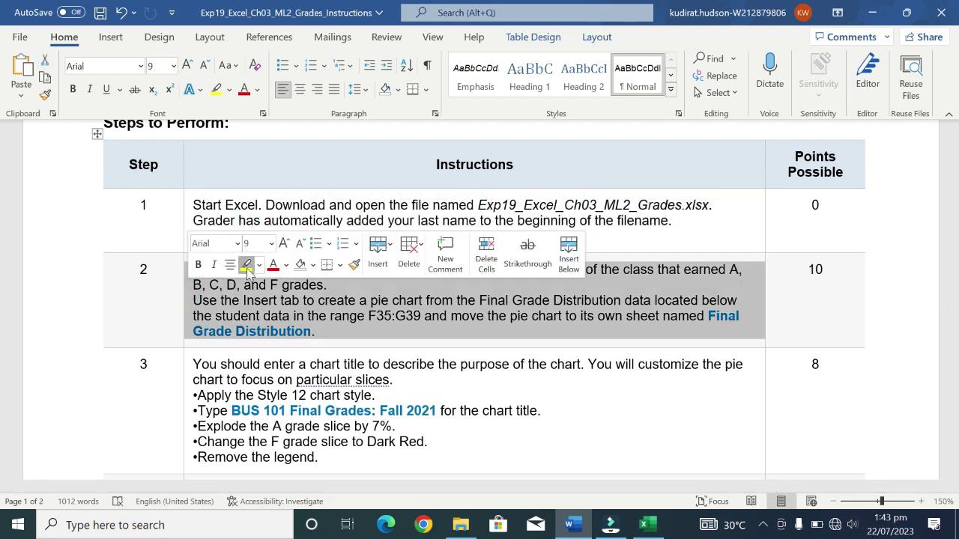
click(246, 266)
Select the sheet name 'Final Grade Distribution.' in step 2's second sentence
drag(193, 301, 653, 300)
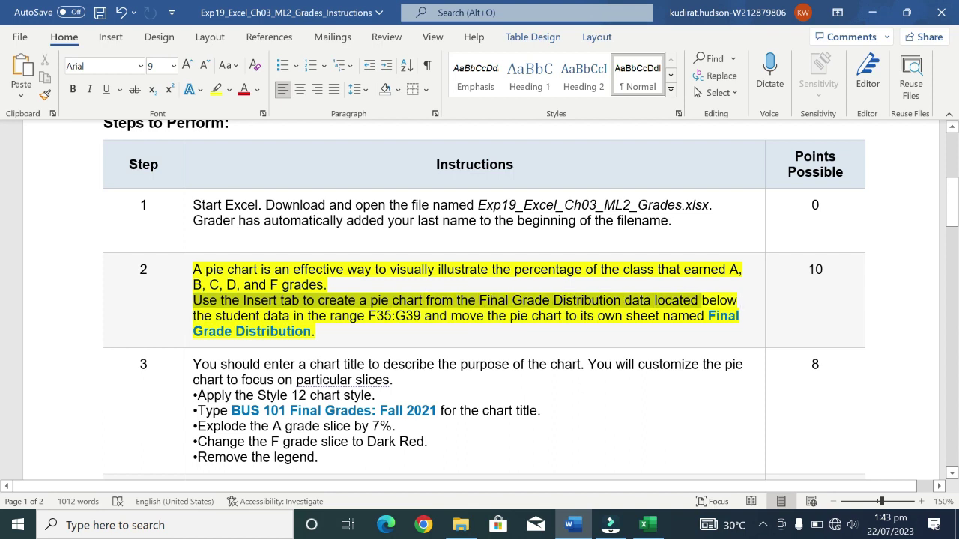
drag(652, 301, 739, 316)
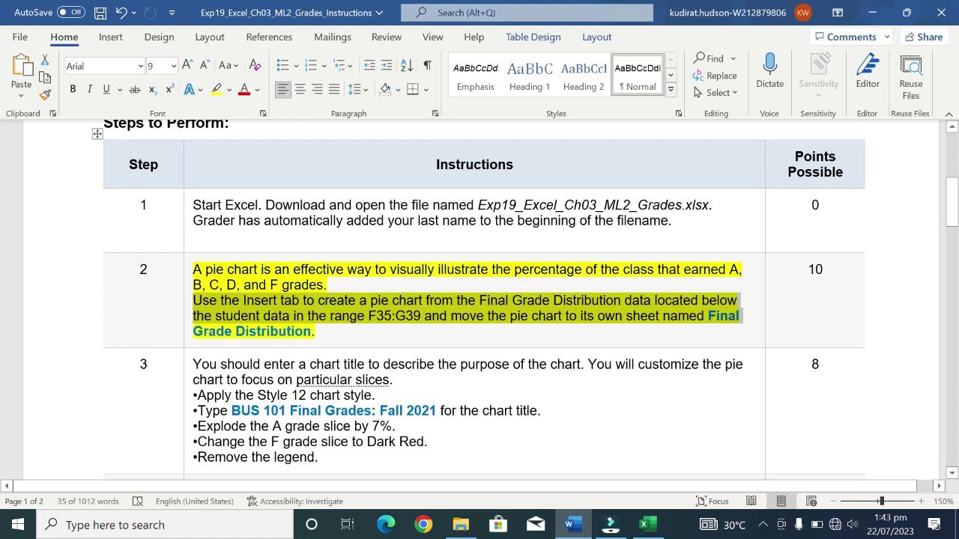
click(213, 331)
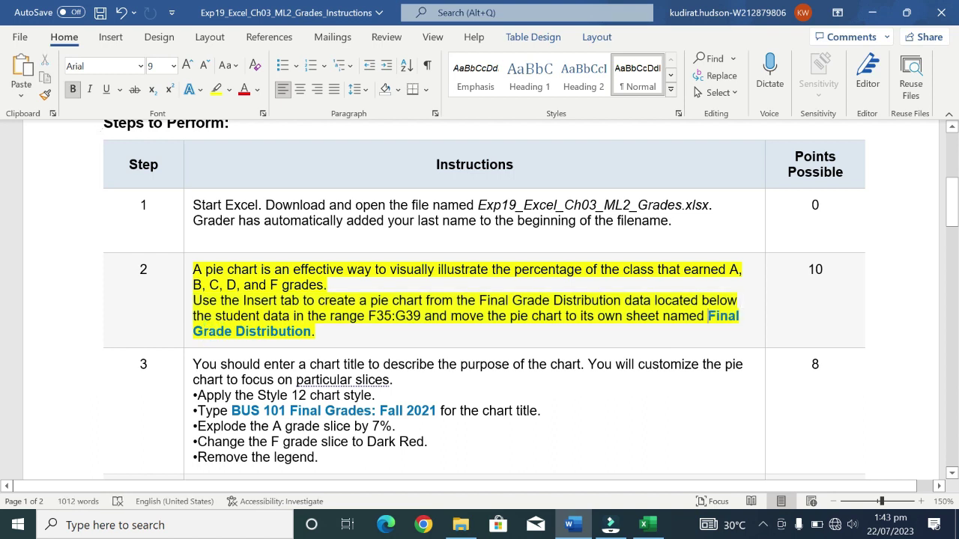
click(896, 315)
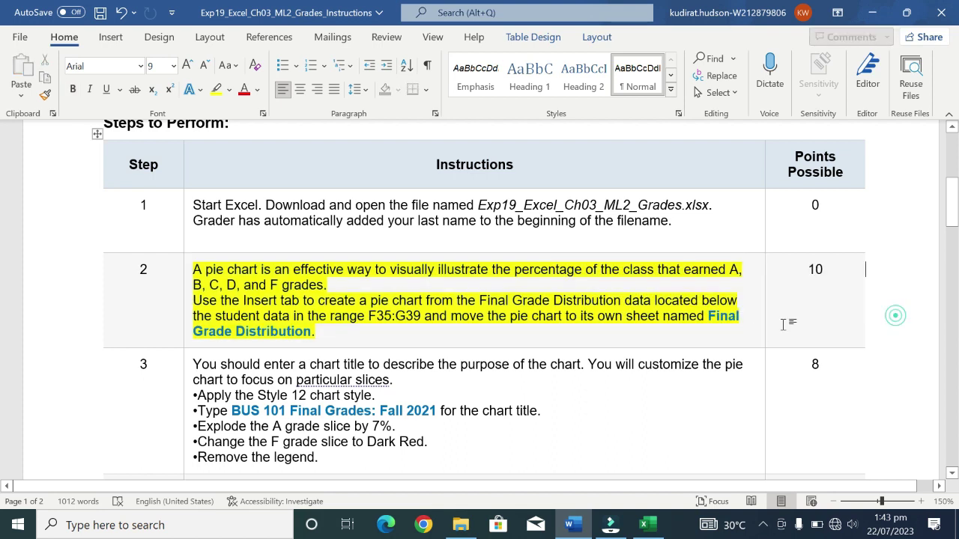
click(710, 312)
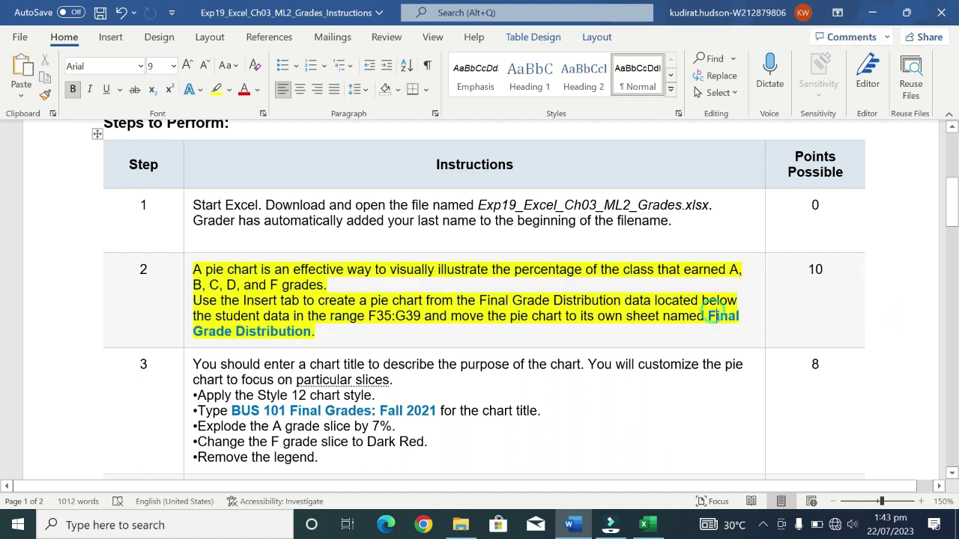
drag(710, 312, 753, 329)
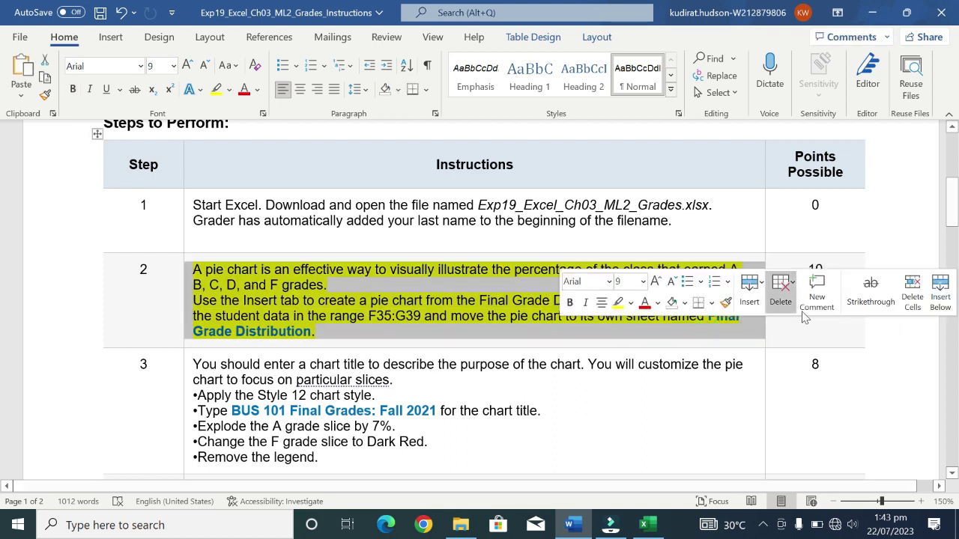
click(796, 333)
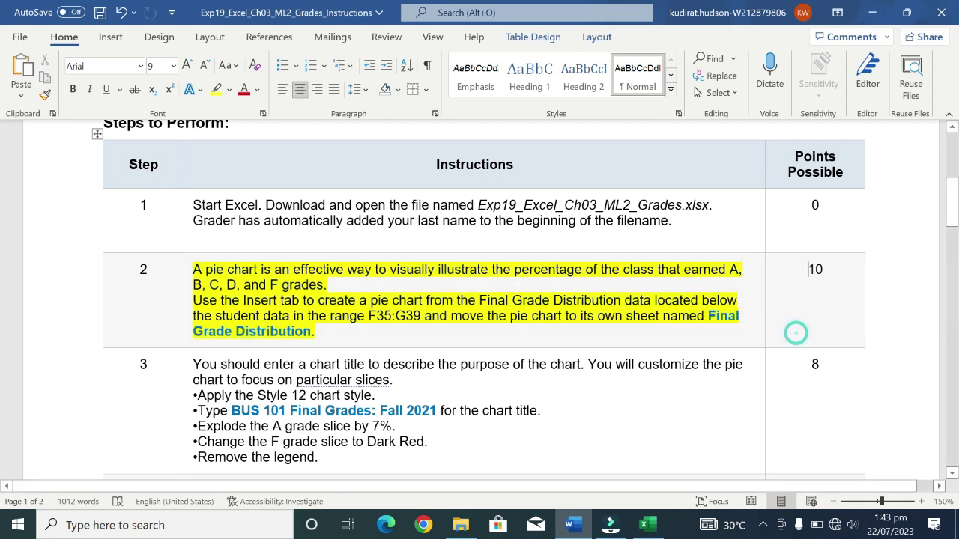
double_click(710, 317)
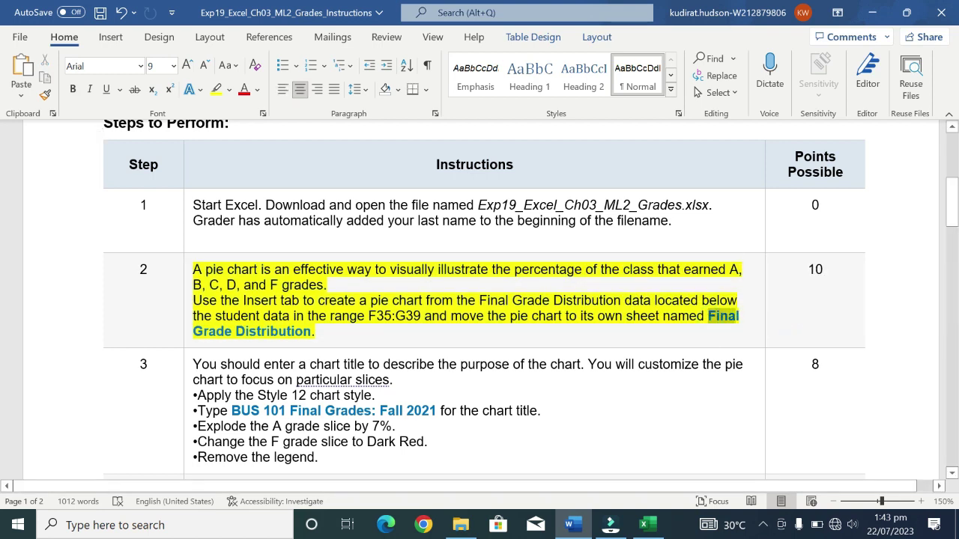
drag(710, 318, 315, 332)
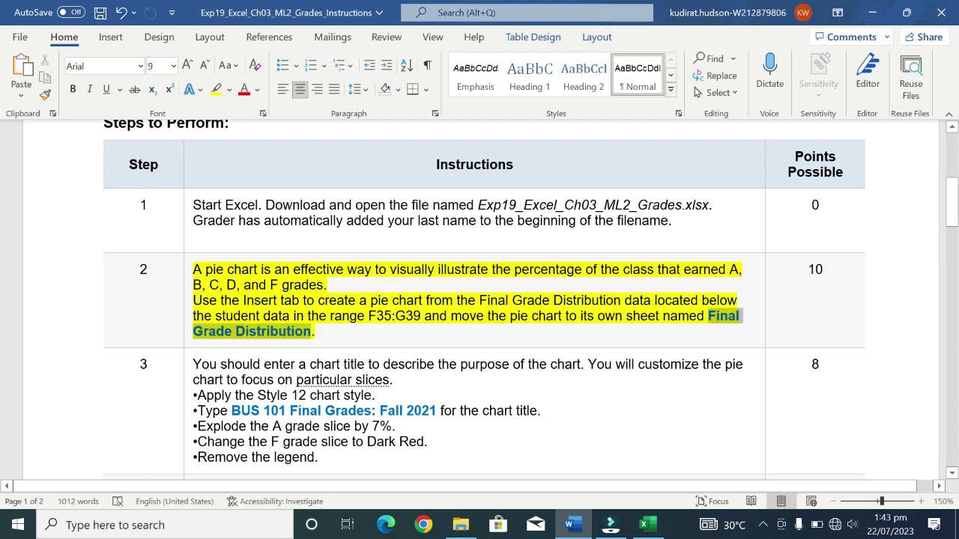
drag(315, 332, 310, 335)
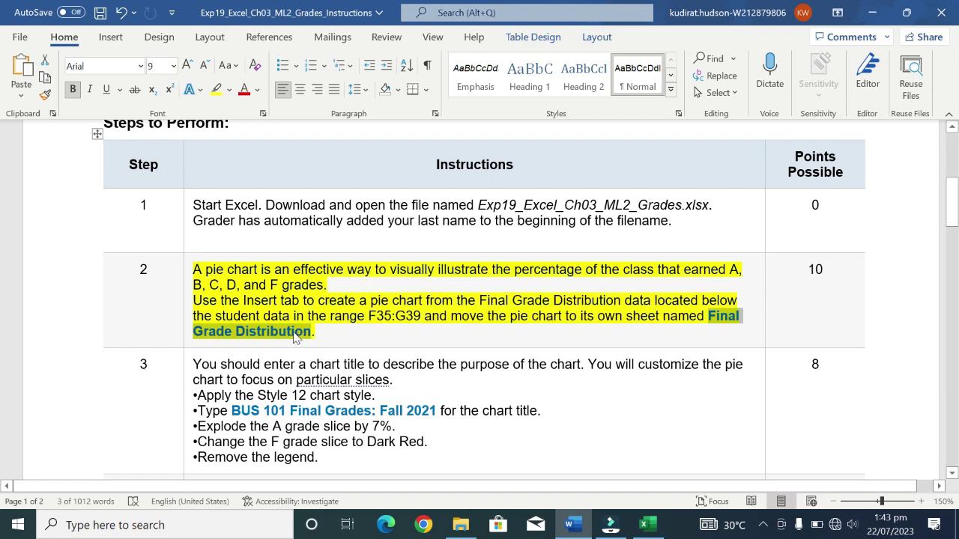
Copy the selected sheet name Final Grade Distribution from step 2
right_click(294, 337)
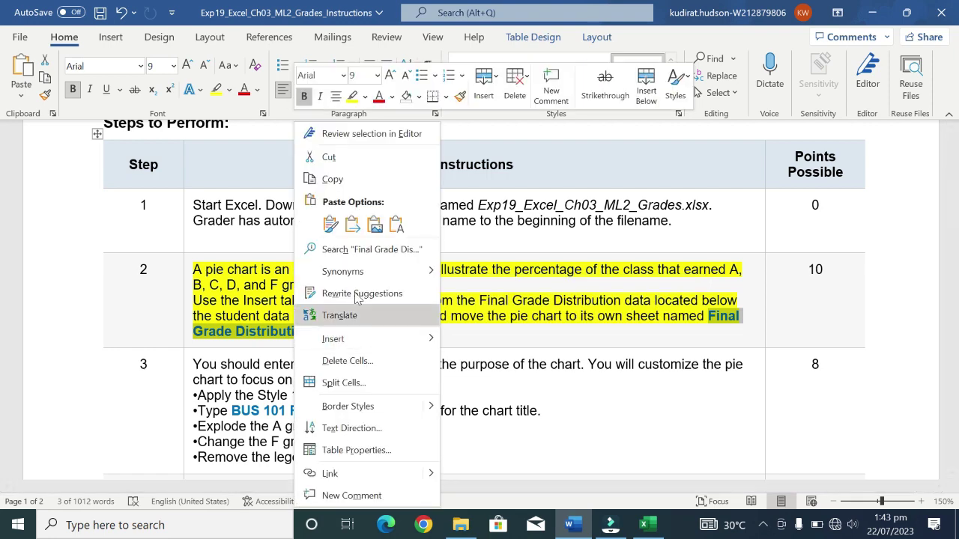
click(375, 176)
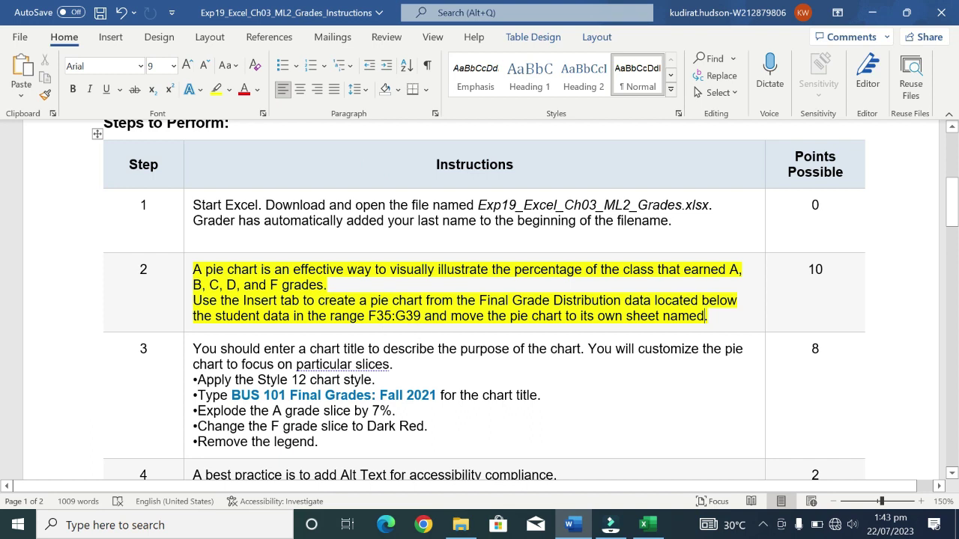
key(ctrl+v)
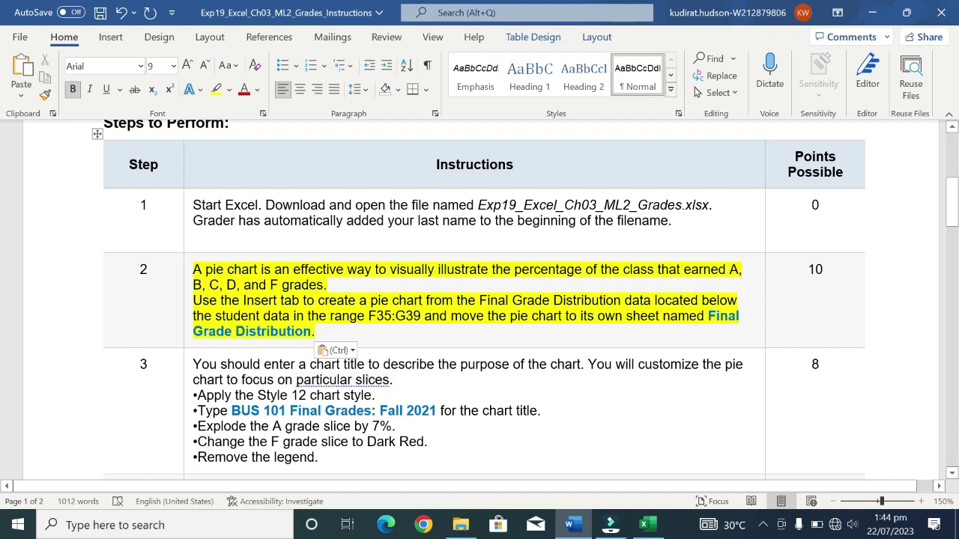
key(ctrl+a)
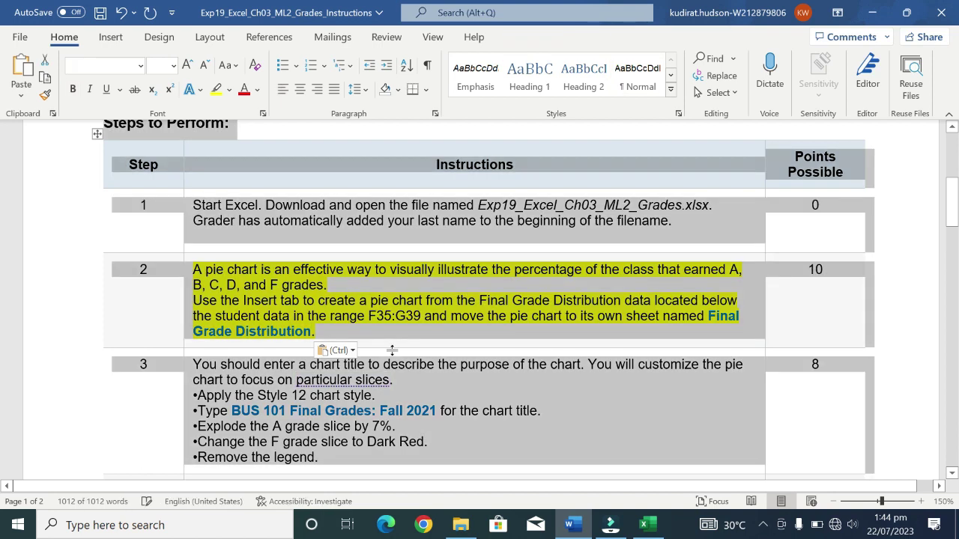
key(ctrl)
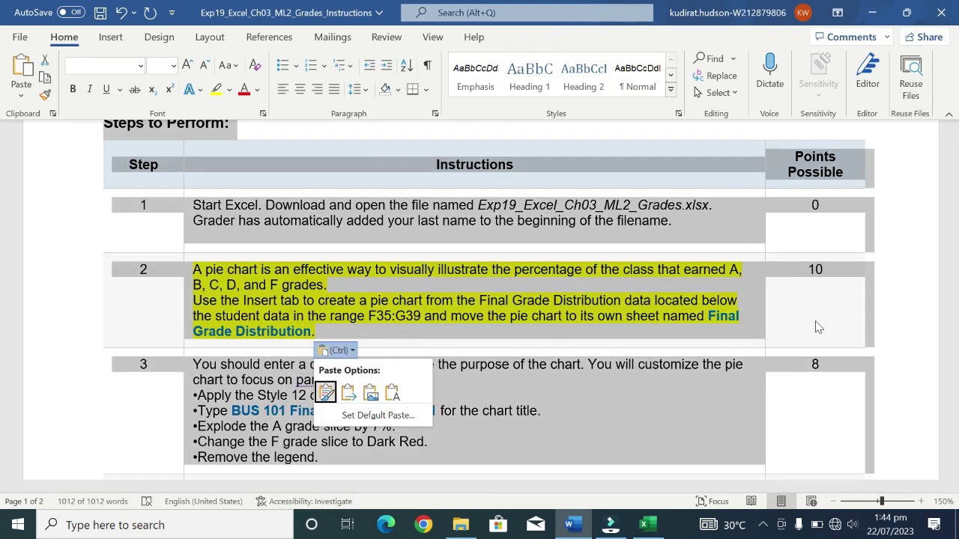
key(ctrl+c)
click(794, 296)
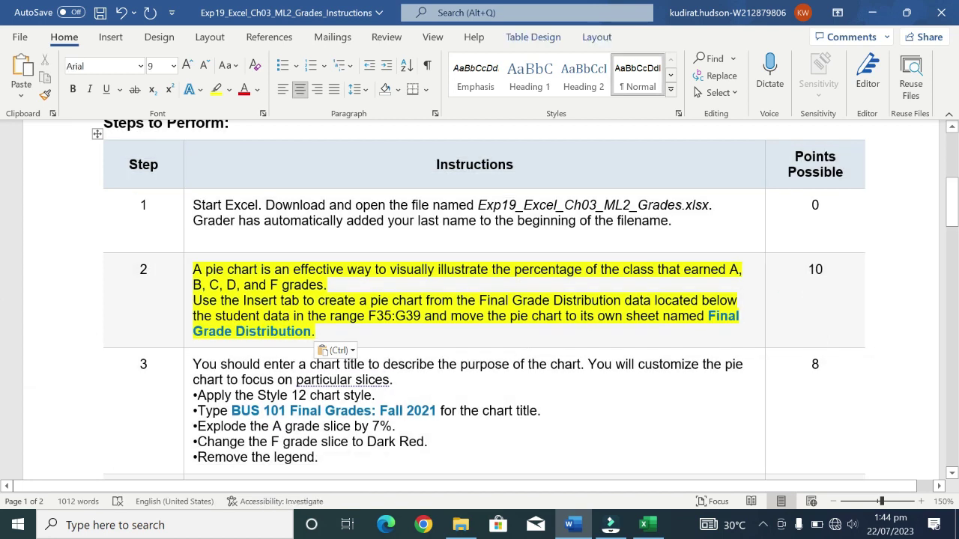
Reselect 'named Final Grade Distribution.' in step 2, then clear the selection
drag(664, 315, 705, 326)
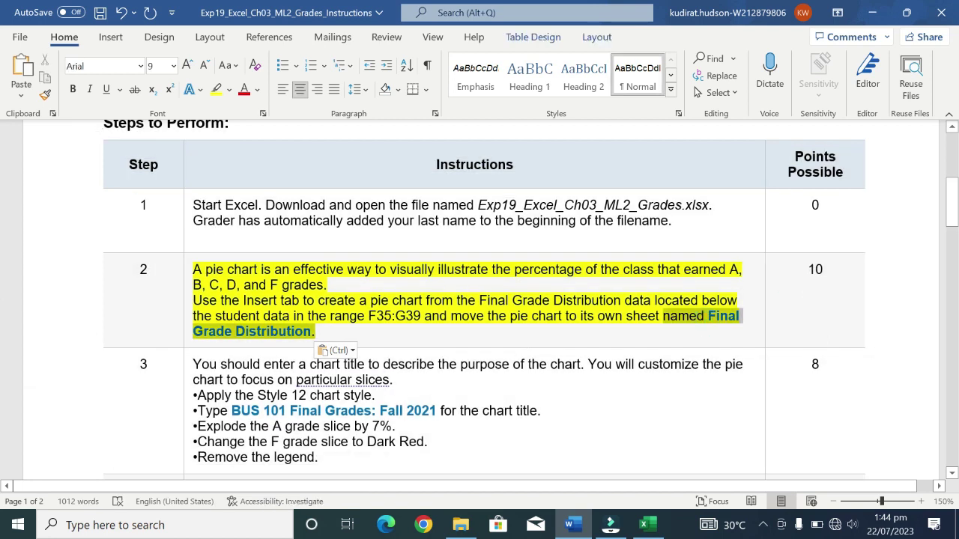
drag(315, 332, 316, 331)
mouse_move(316, 332)
mouse_down()
mouse_move(708, 338)
mouse_move(315, 332)
mouse_up()
click(707, 337)
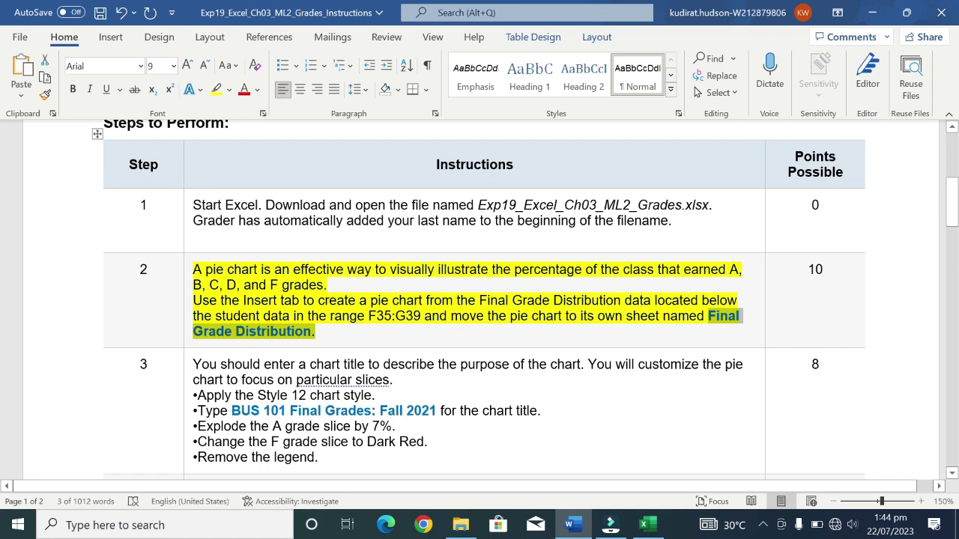
In the Excel grade book, select the Final Grade Distribution data in F35:G39
click(649, 529)
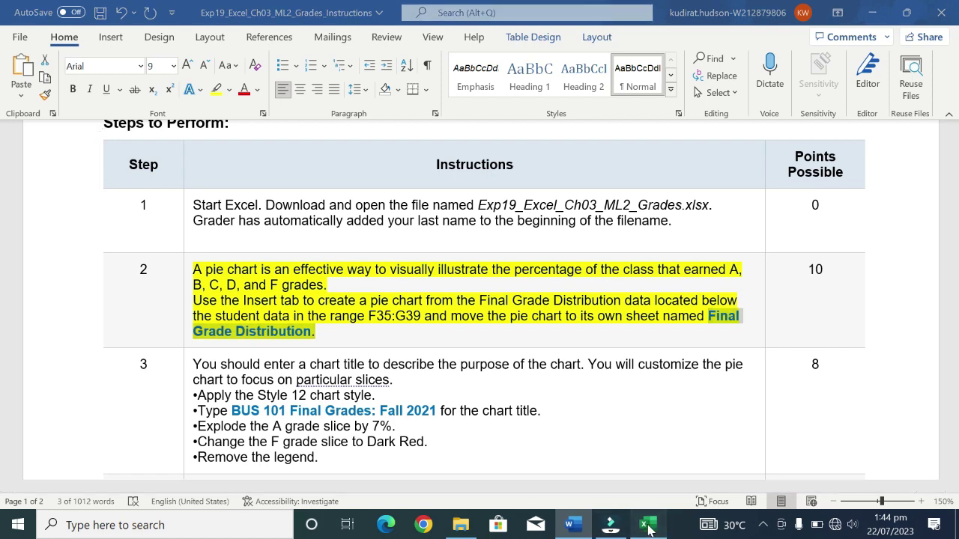
scroll(450, 312, down, 5)
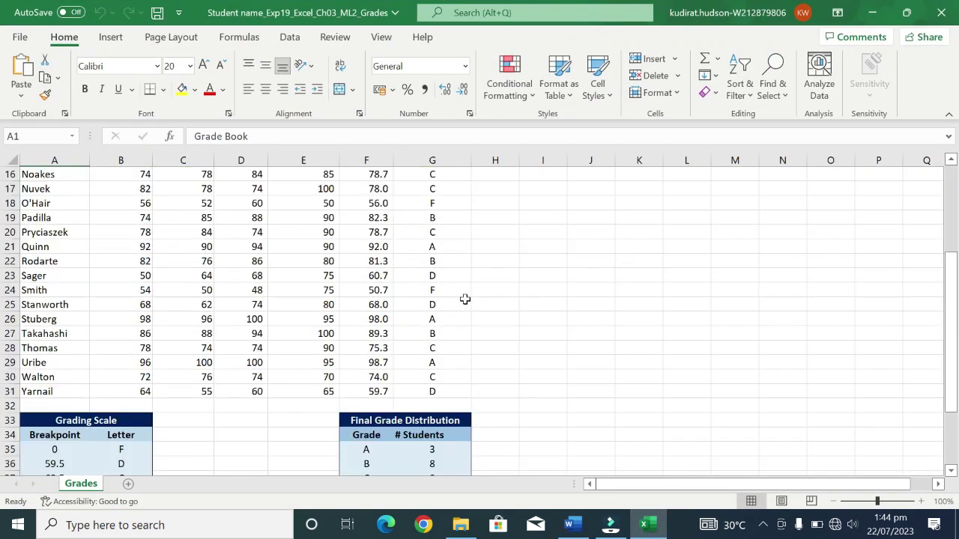
scroll(463, 299, down, 4)
scroll(463, 299, down, 2)
scroll(347, 250, up, 2)
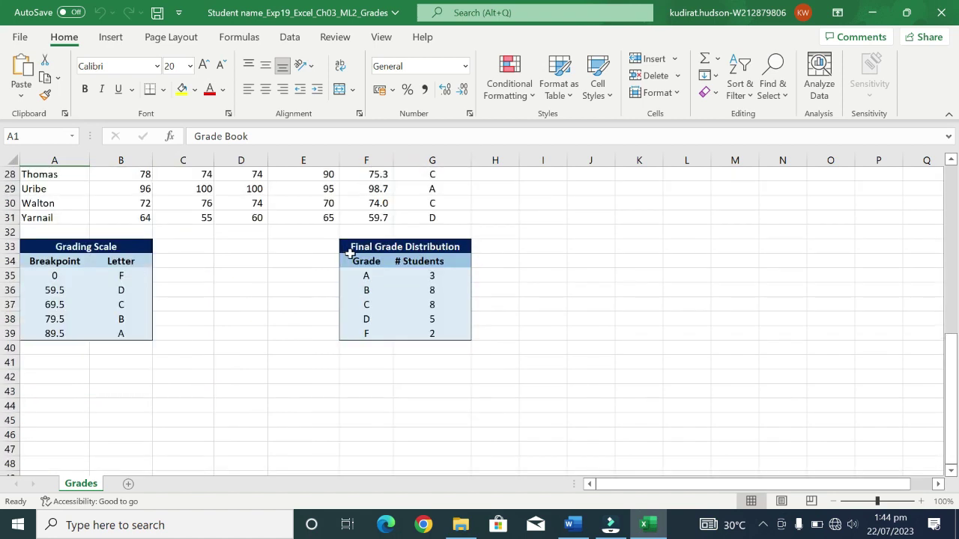
drag(369, 278, 433, 329)
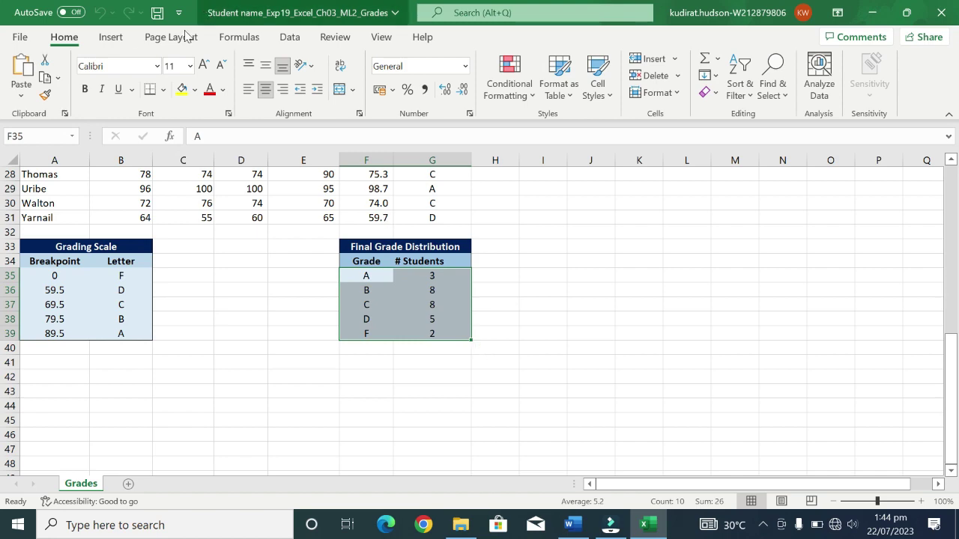
Insert a recommended Pie chart from the F35:G39 grade distribution data
click(106, 39)
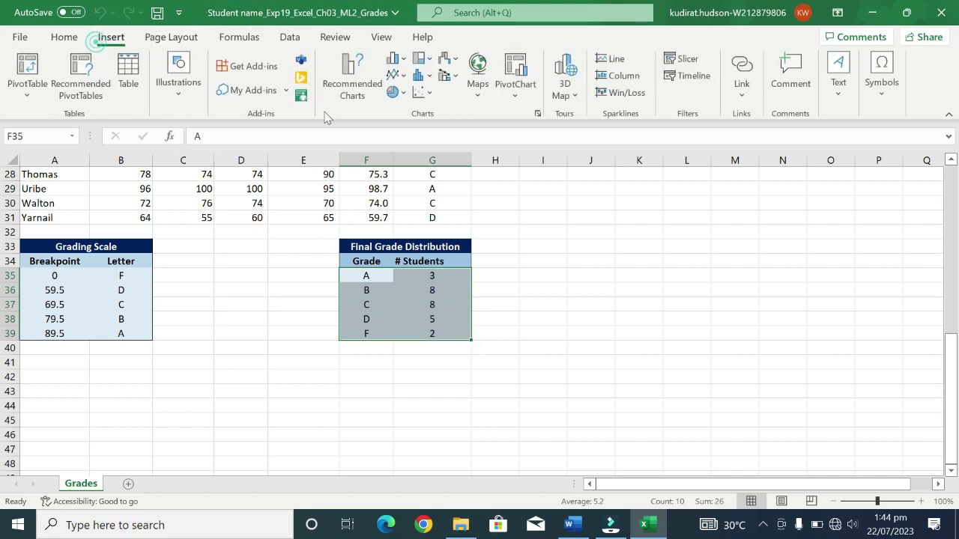
click(373, 79)
click(365, 193)
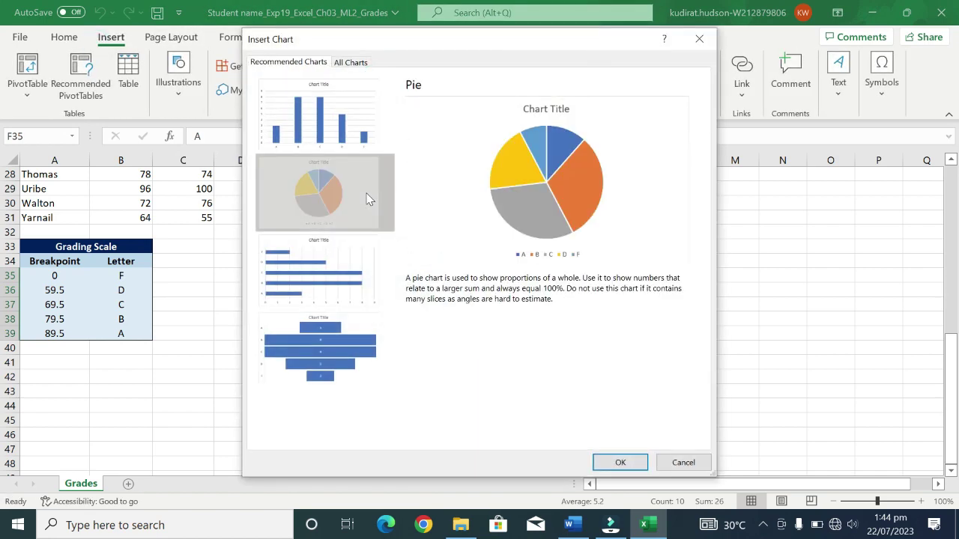
click(644, 464)
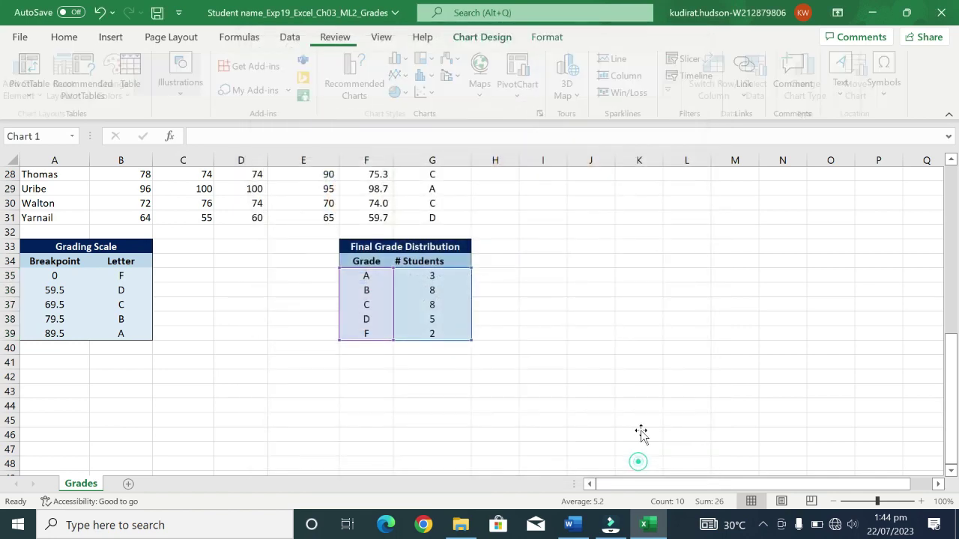
right_click(517, 305)
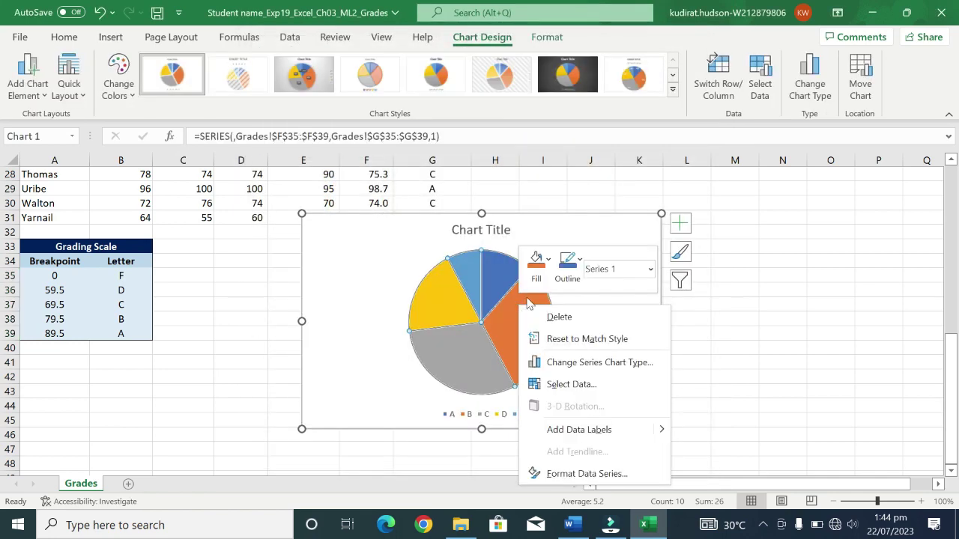
click(573, 202)
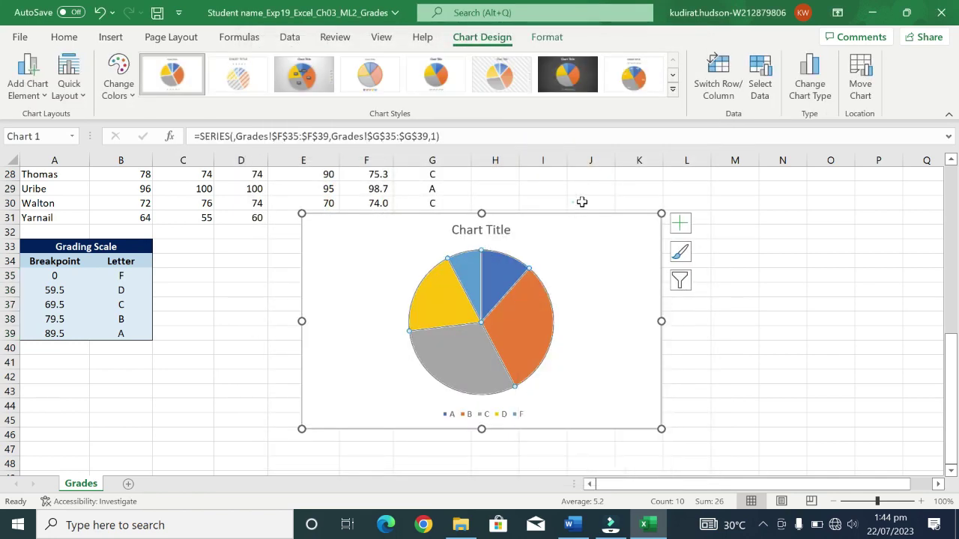
Move the pie chart to a new sheet named 'Final Grade Distribution', replacing Chart1
click(858, 84)
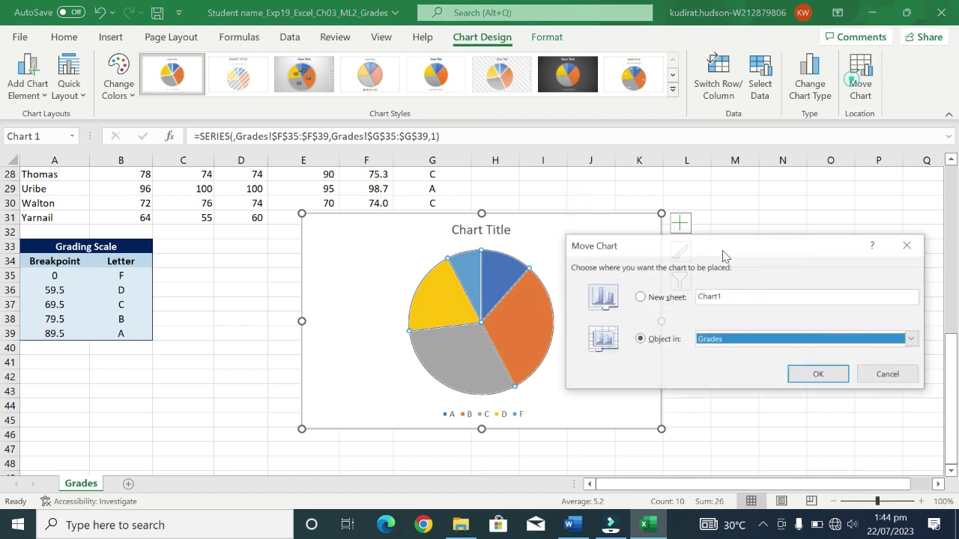
click(650, 297)
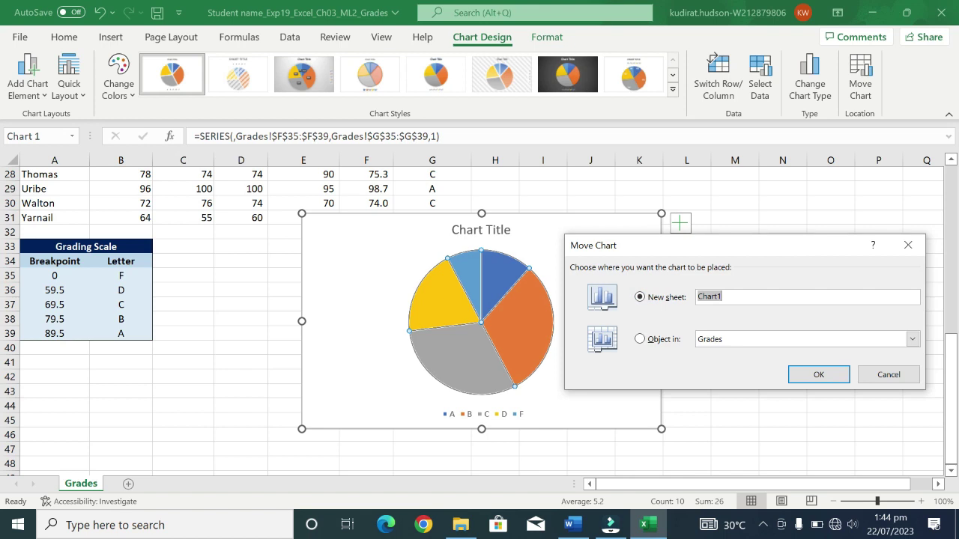
key(BackSpace)
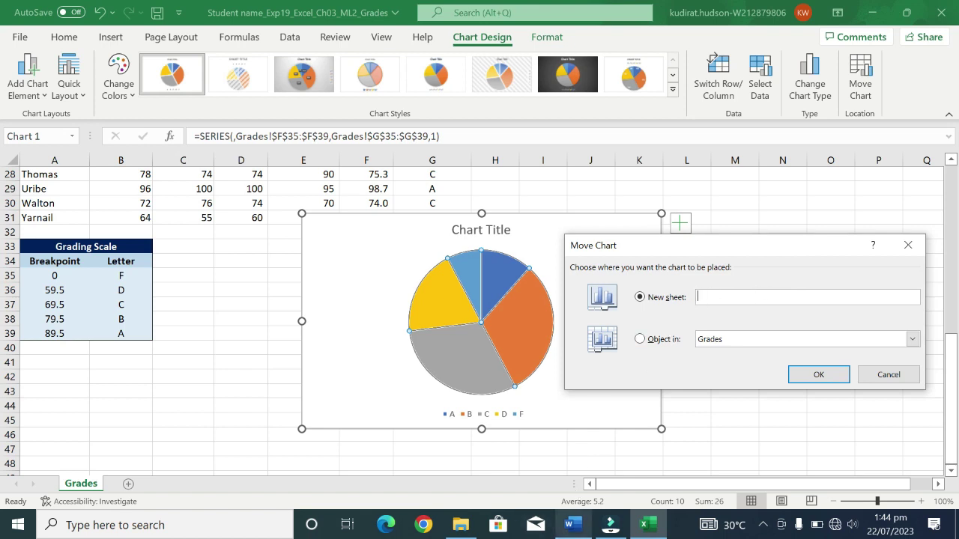
click(570, 525)
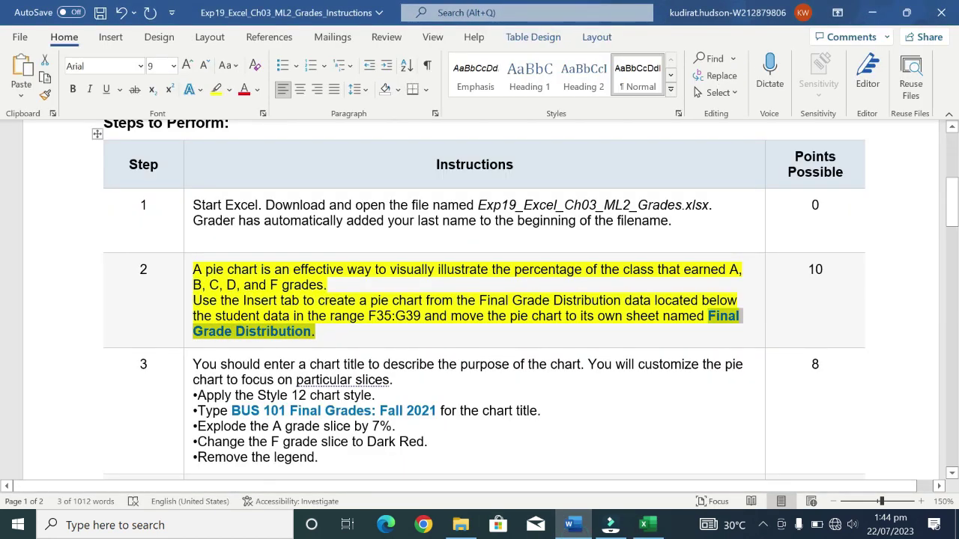
click(644, 525)
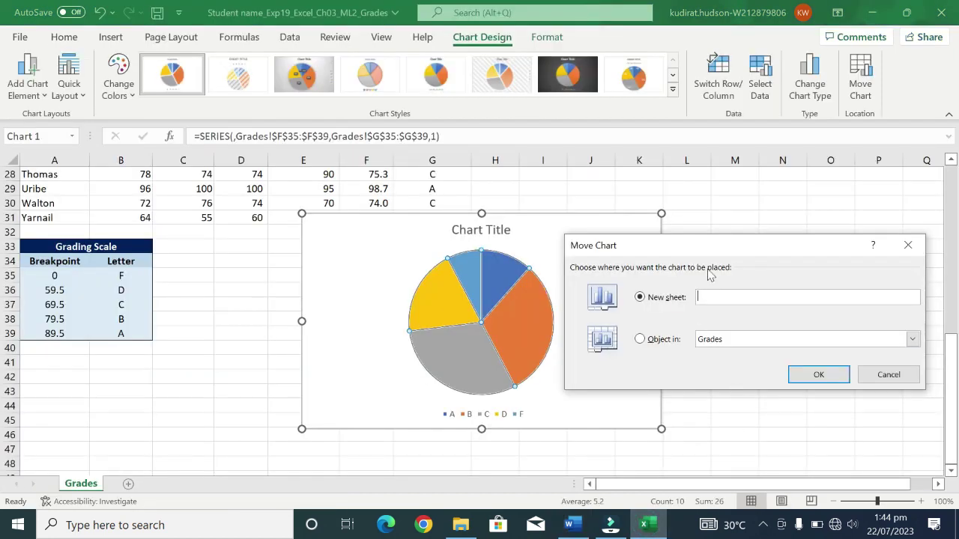
text(Final Grade Distribution.)
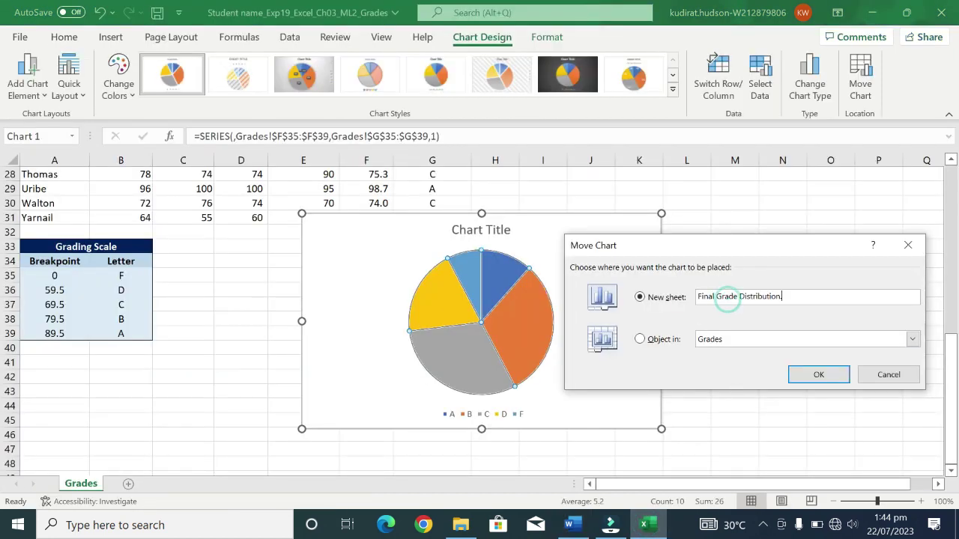
click(819, 374)
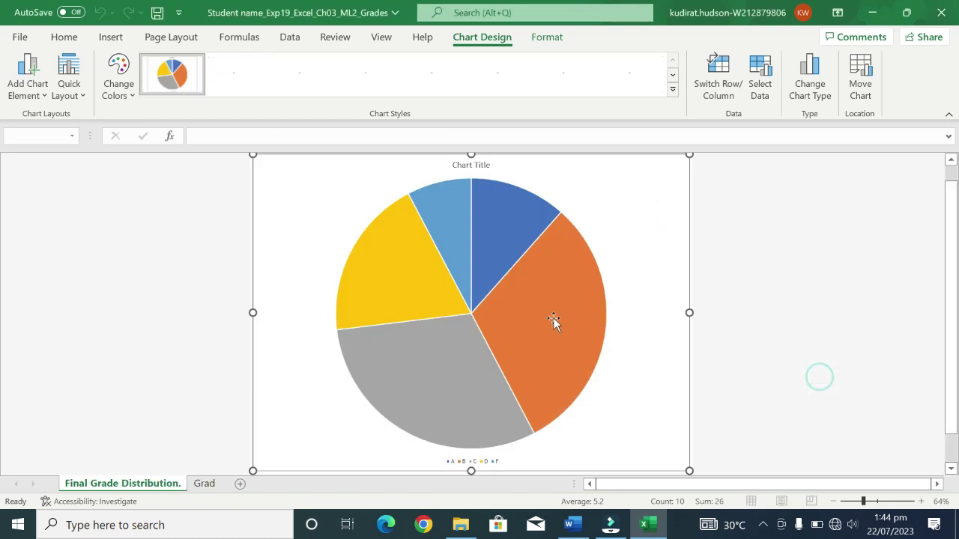
click(465, 166)
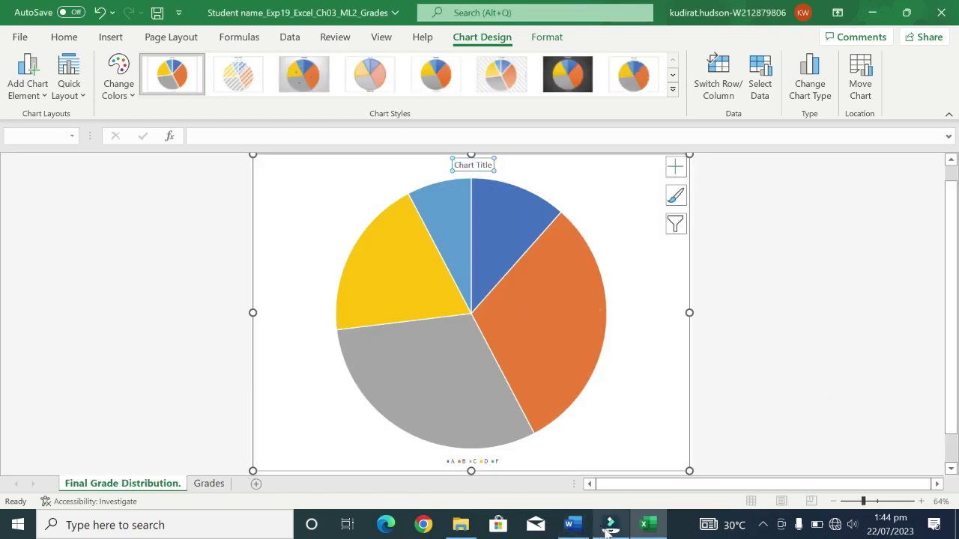
click(651, 528)
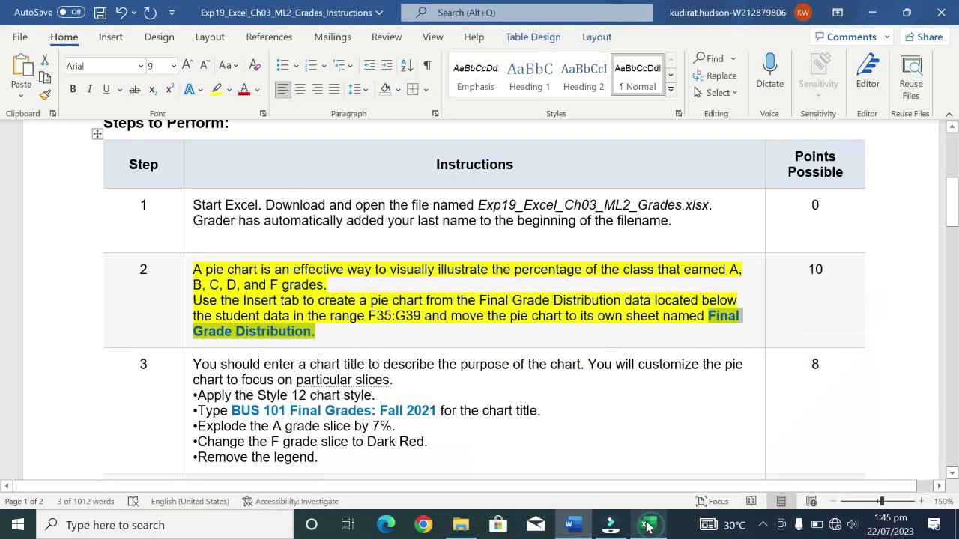
Remove the yellow highlight from the step 2 instructions
click(573, 524)
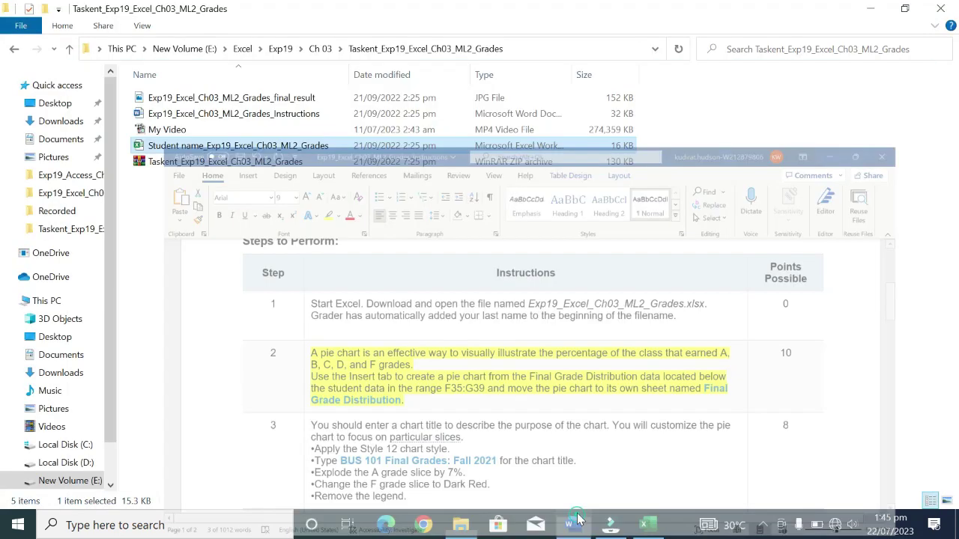
click(573, 523)
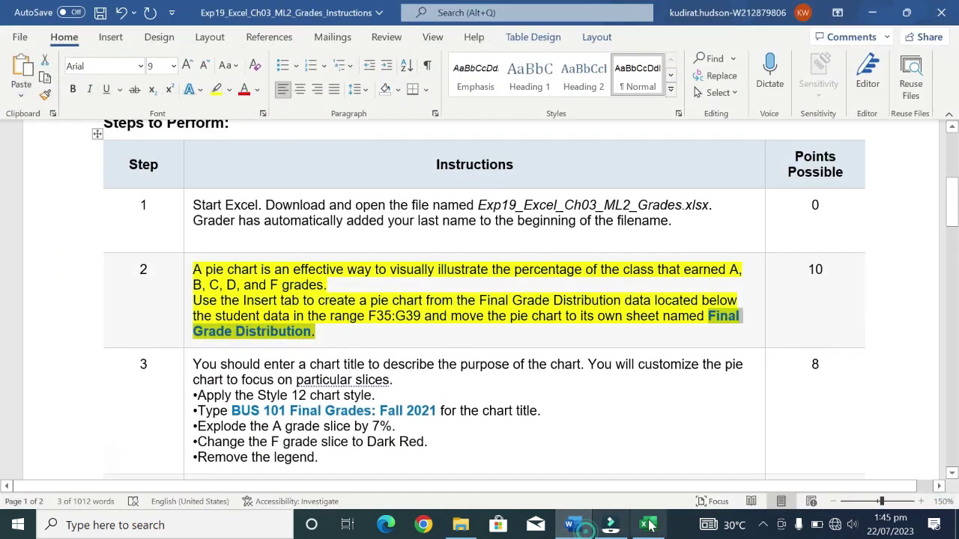
mouse_move(653, 530)
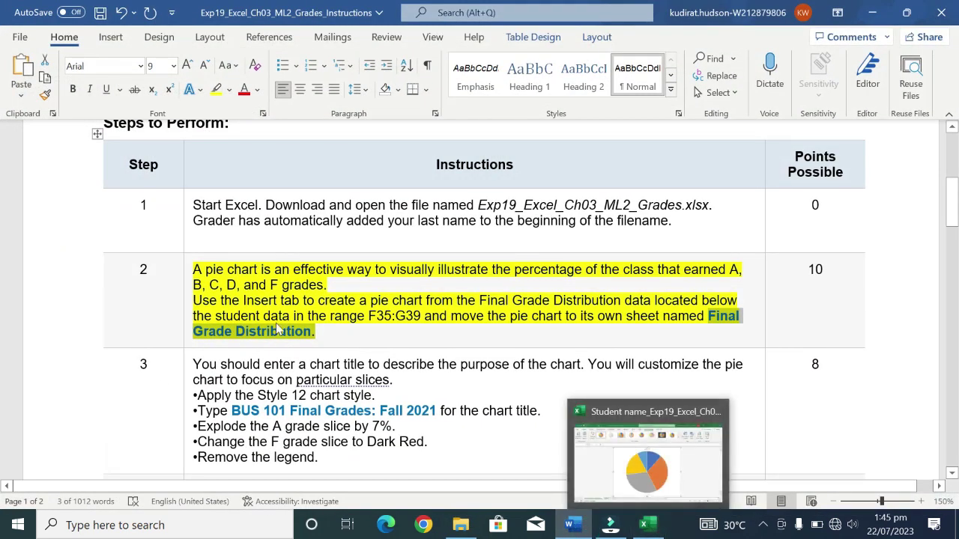
click(183, 328)
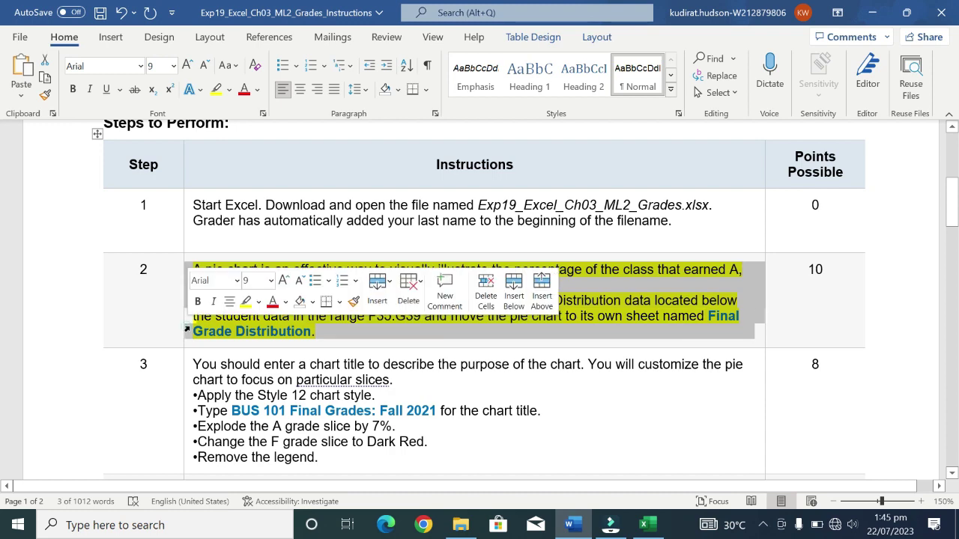
click(246, 303)
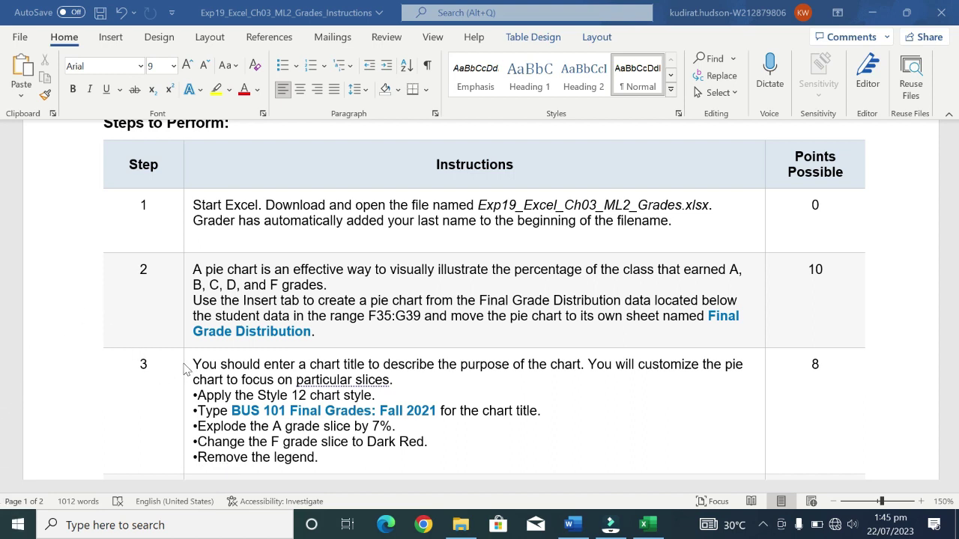
Highlight the step 3 instructions in yellow, then return to the Excel pie chart
click(187, 406)
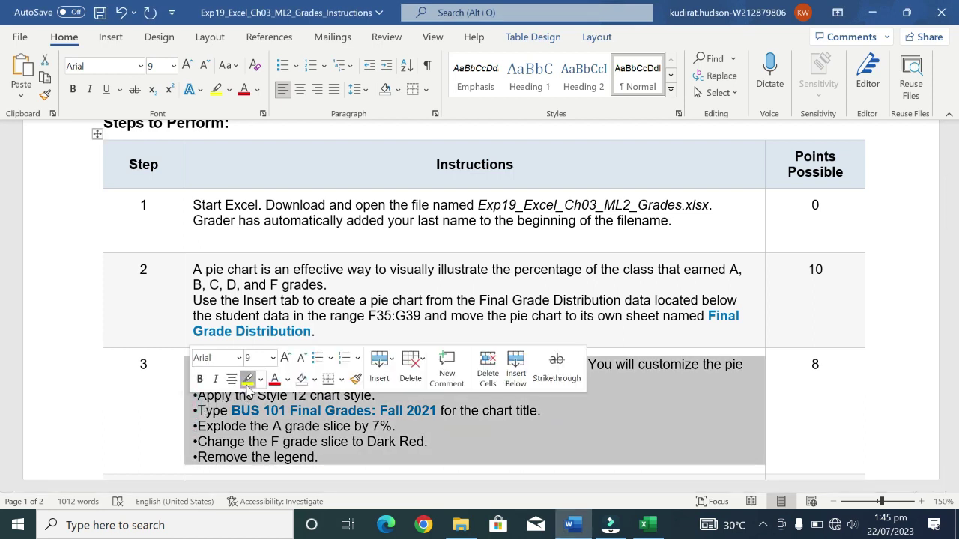
click(246, 381)
scroll(663, 420, down, 3)
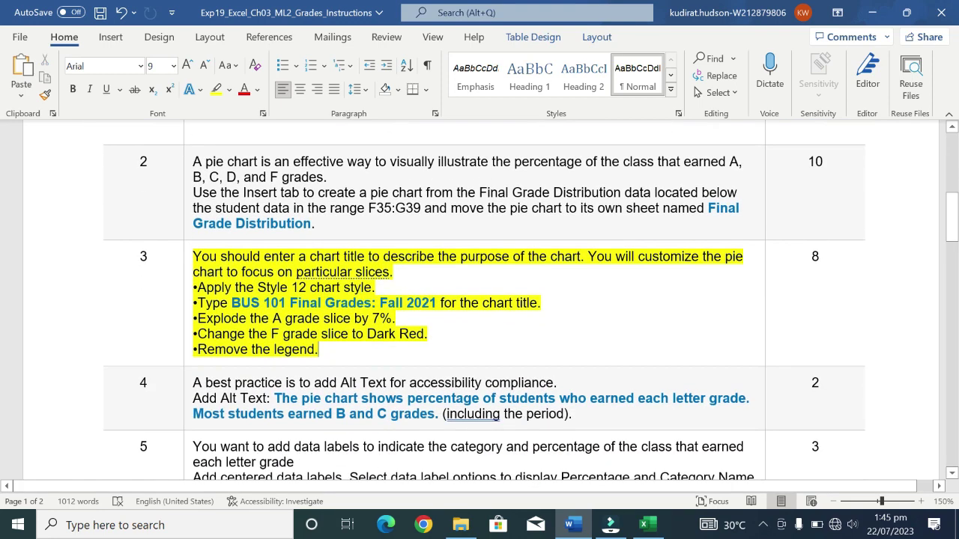
scroll(664, 420, up, 1)
scroll(610, 433, down, 2)
scroll(610, 433, up, 1)
click(647, 524)
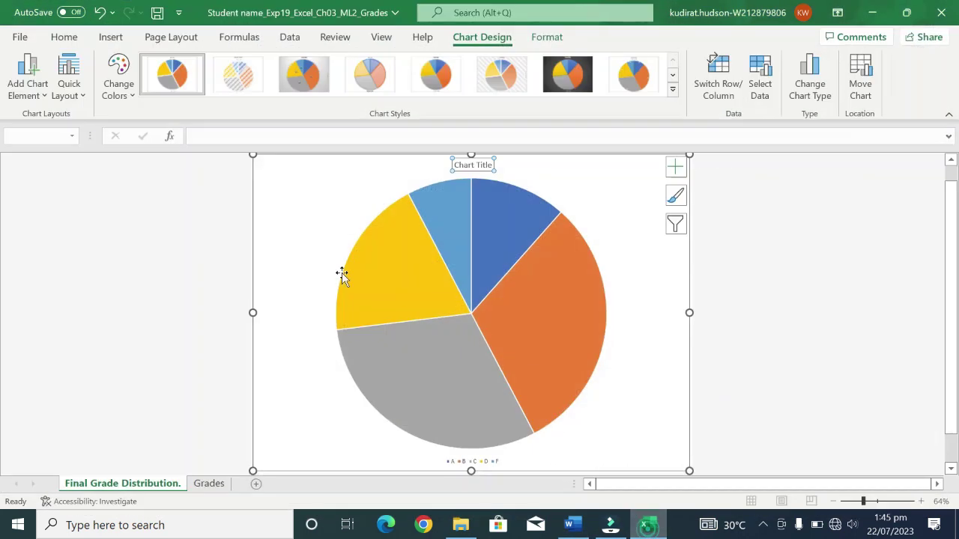
Apply the gradient-shaded style from the Chart Styles gallery to the grade pie chart
click(672, 89)
click(367, 119)
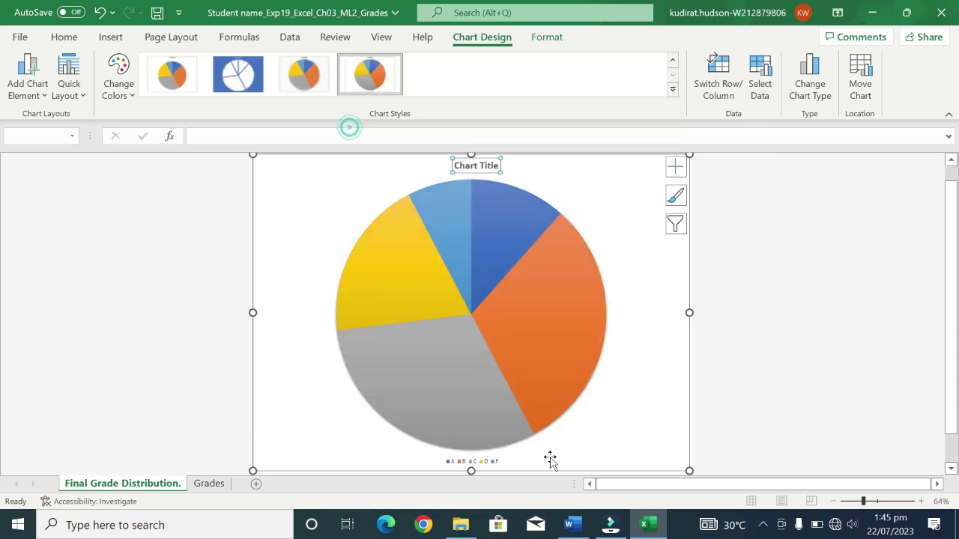
click(608, 526)
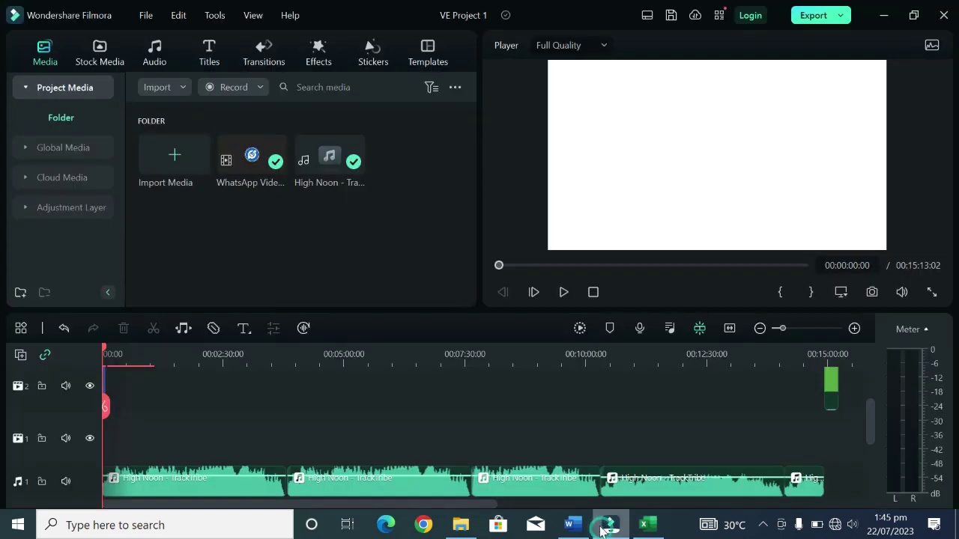
click(605, 528)
click(572, 525)
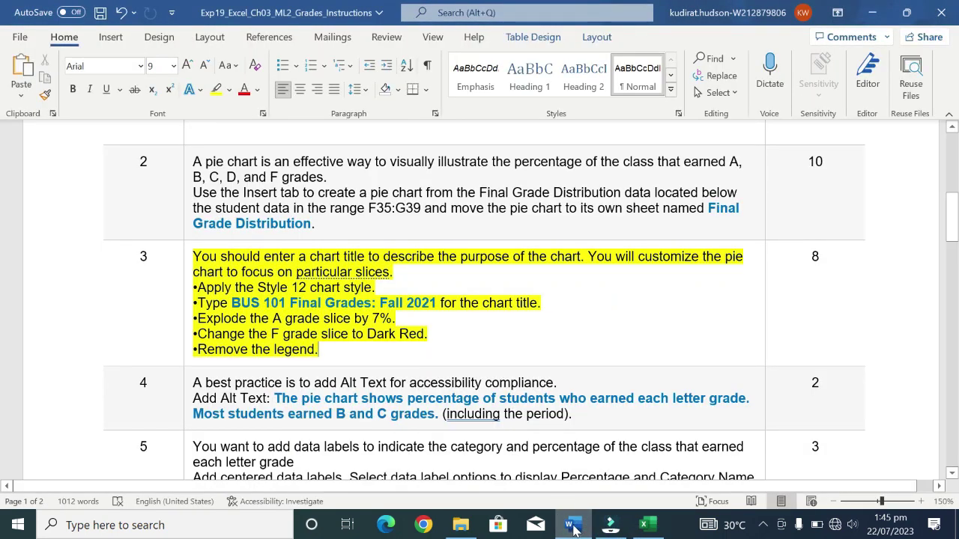
Copy the title text 'BUS 101 Final Grades: Fall 2021' from step 3
drag(569, 526, 610, 526)
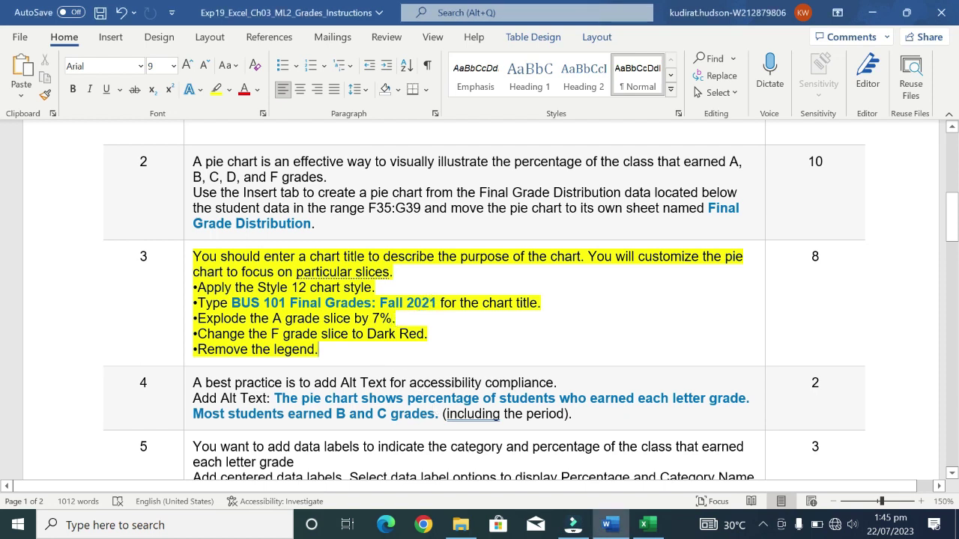
drag(436, 306, 434, 389)
mouse_move(397, 302)
mouse_down()
mouse_move(433, 303)
mouse_move(232, 303)
mouse_up()
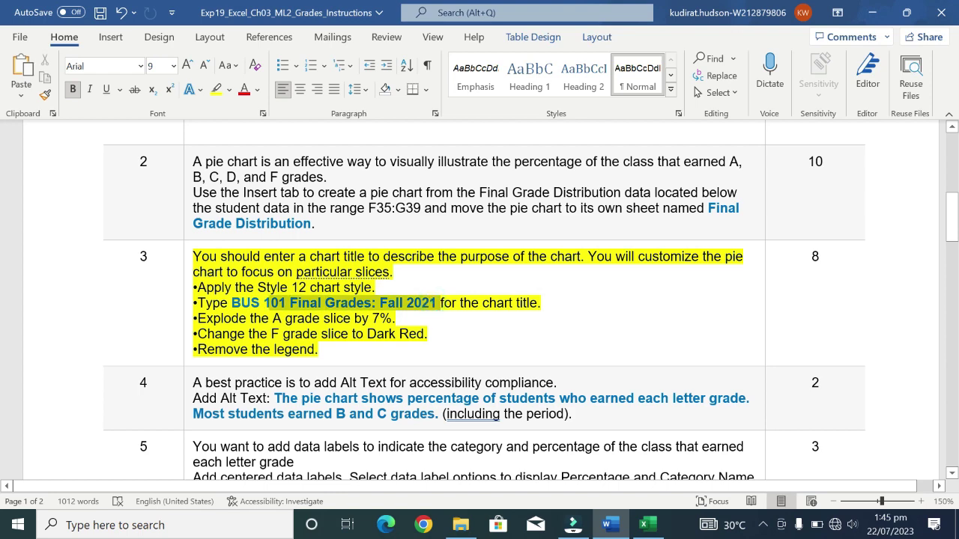
right_click(250, 303)
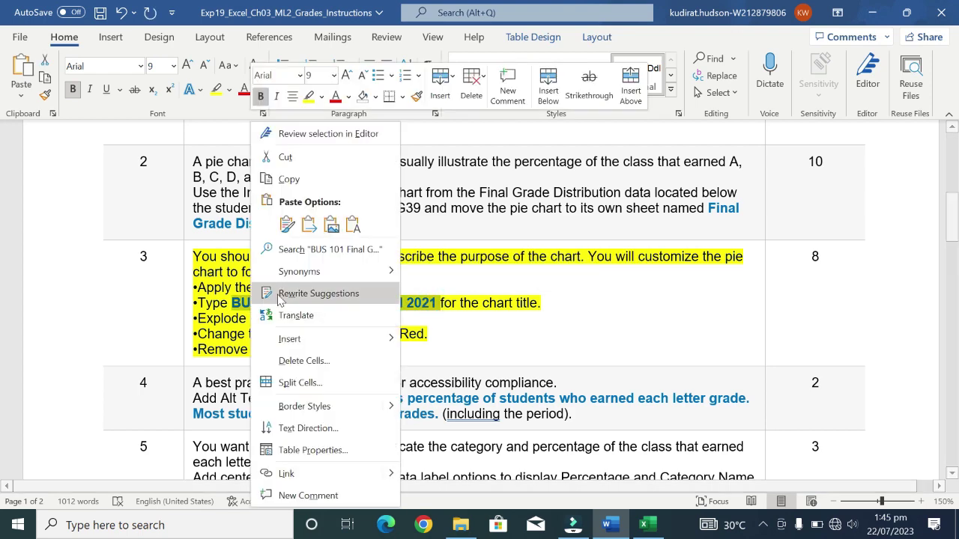
click(271, 184)
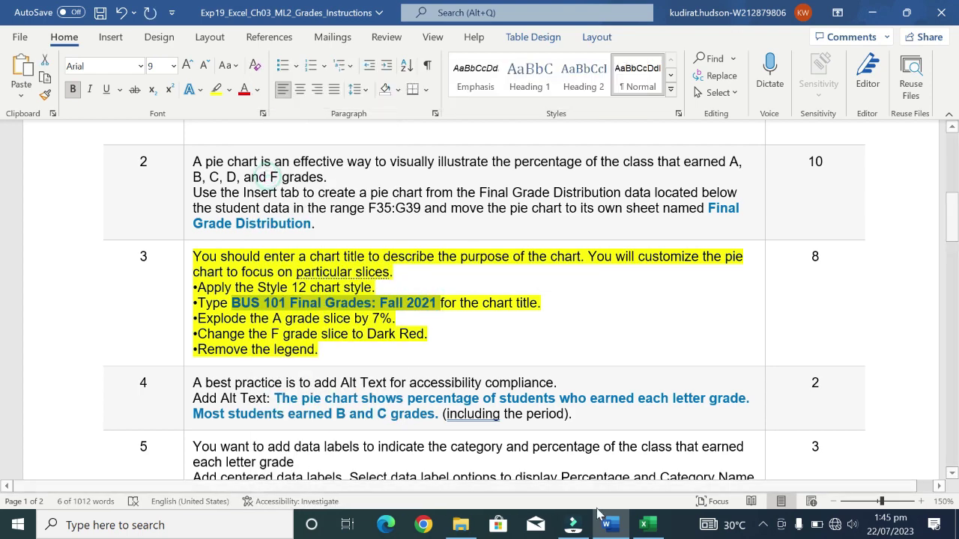
click(643, 525)
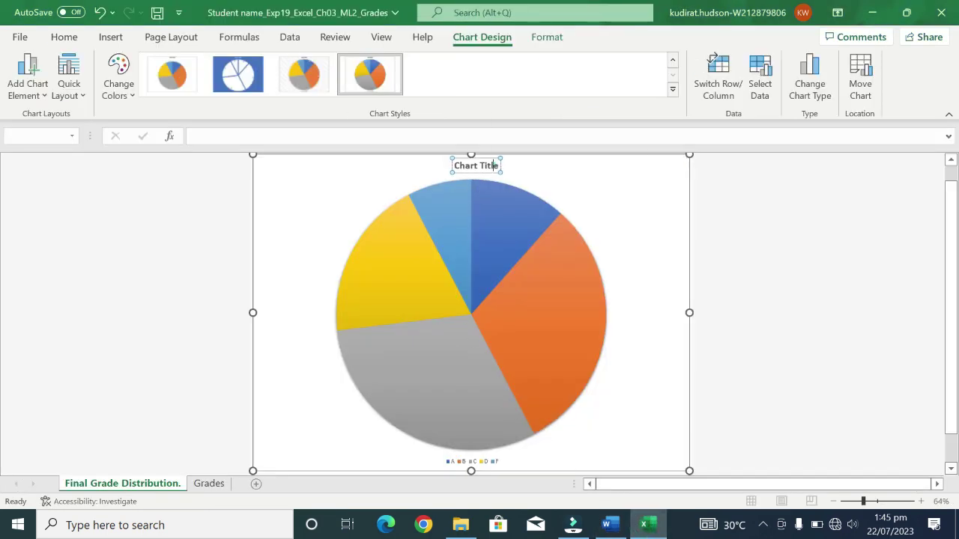
Replace the Chart Title placeholder with the pasted 'BUS 101 Final Grades: Fall 2021'
double_click(489, 167)
key(BackSpace)
key(BackSpace)
key(BackSpace)
key(BackSpace)
key(BackSpace)
key(BackSpace)
key(BackSpace)
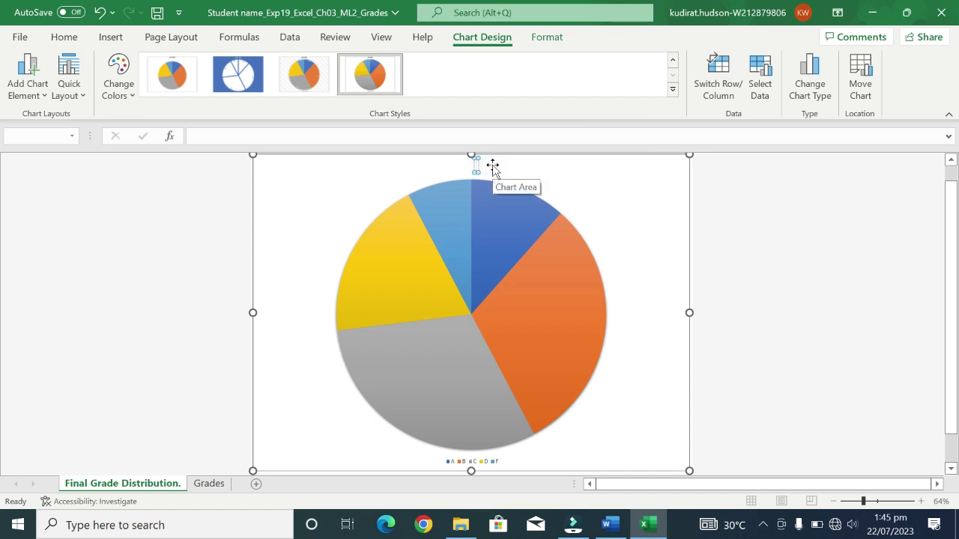
key(ctrl+v)
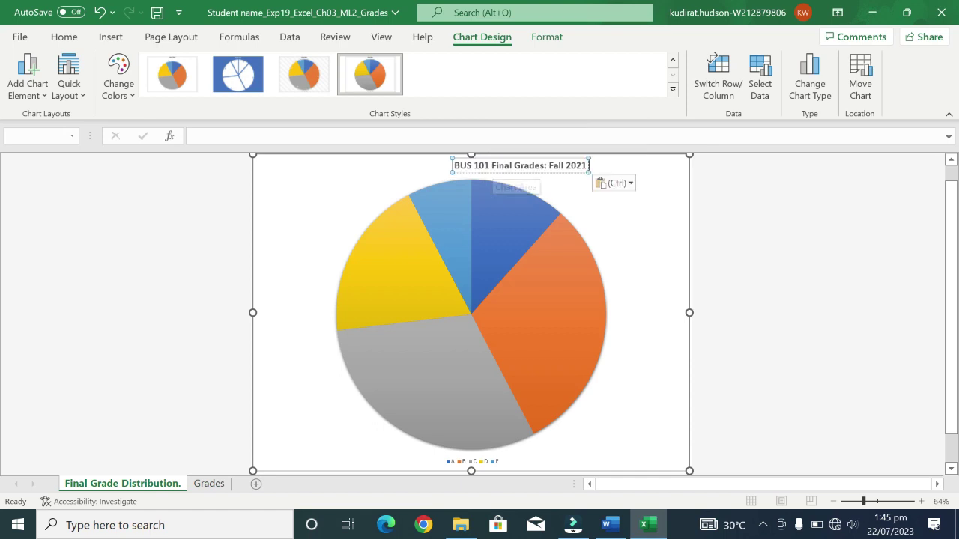
click(794, 428)
click(611, 522)
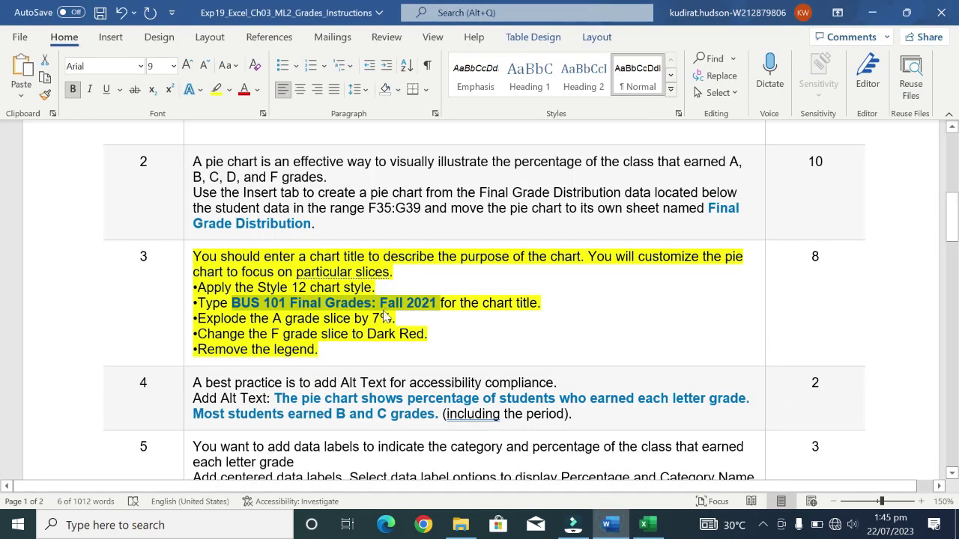
Reread the step 3 row in Word, then return to the titled Excel pie chart
mouse_move(396, 318)
mouse_down()
mouse_move(150, 318)
mouse_move(192, 319)
mouse_up()
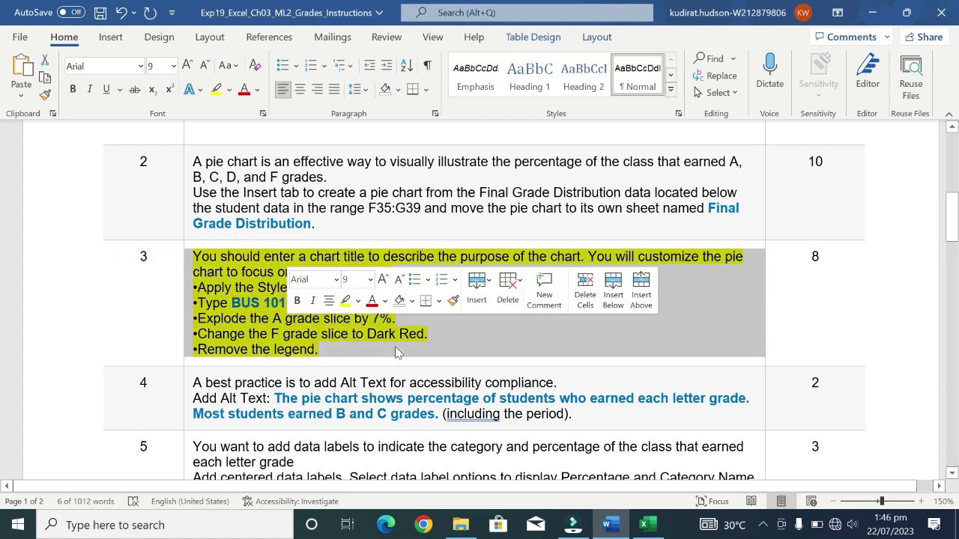
click(644, 524)
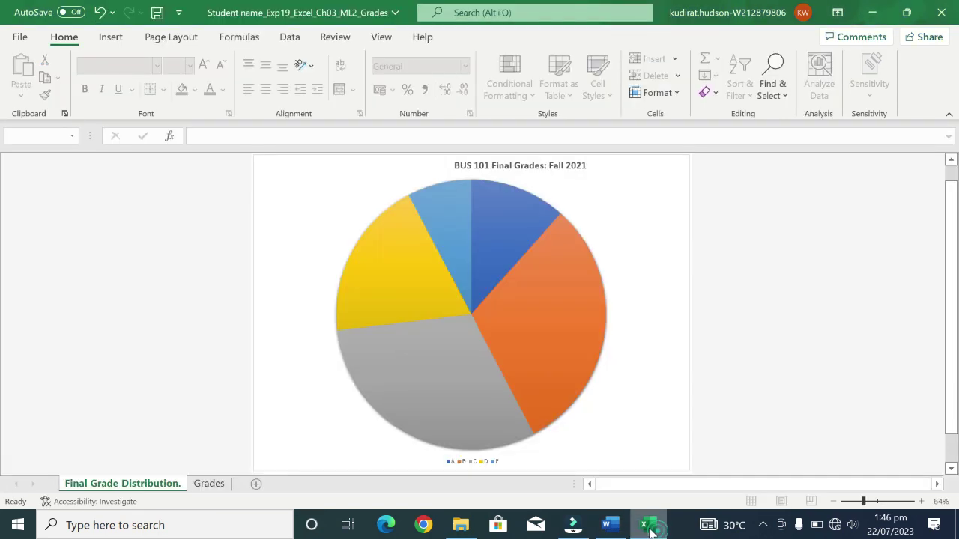
Raise the whole pie series' Point Explosion in the Format Data Series pane
double_click(500, 260)
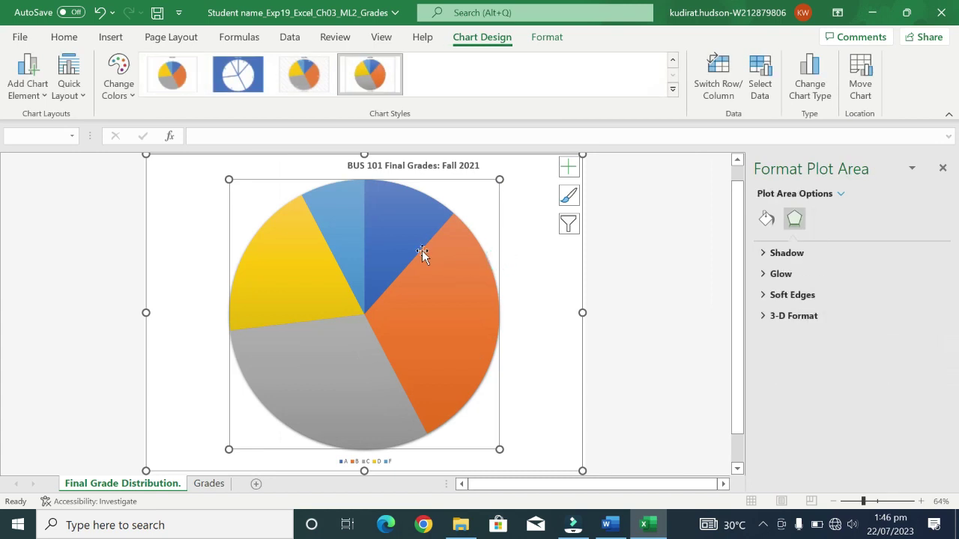
click(415, 237)
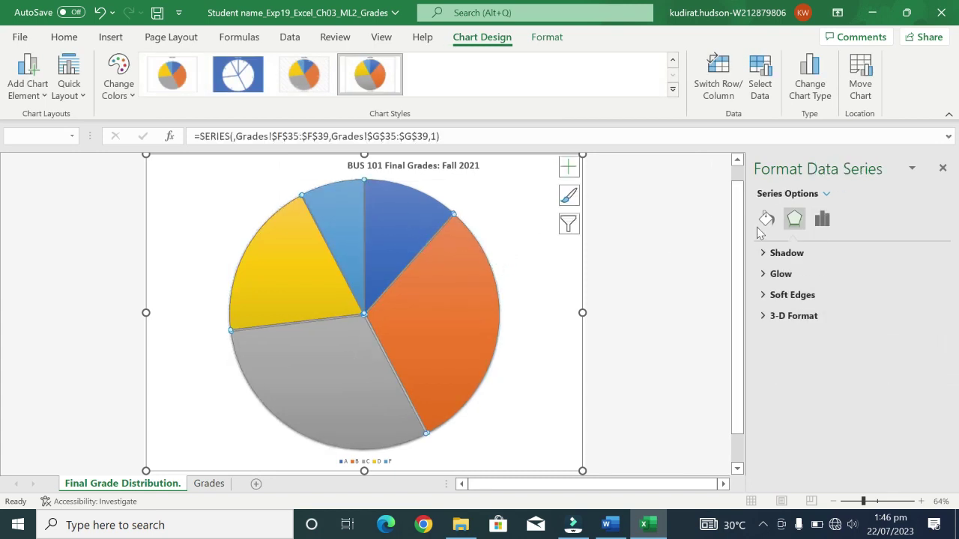
click(821, 219)
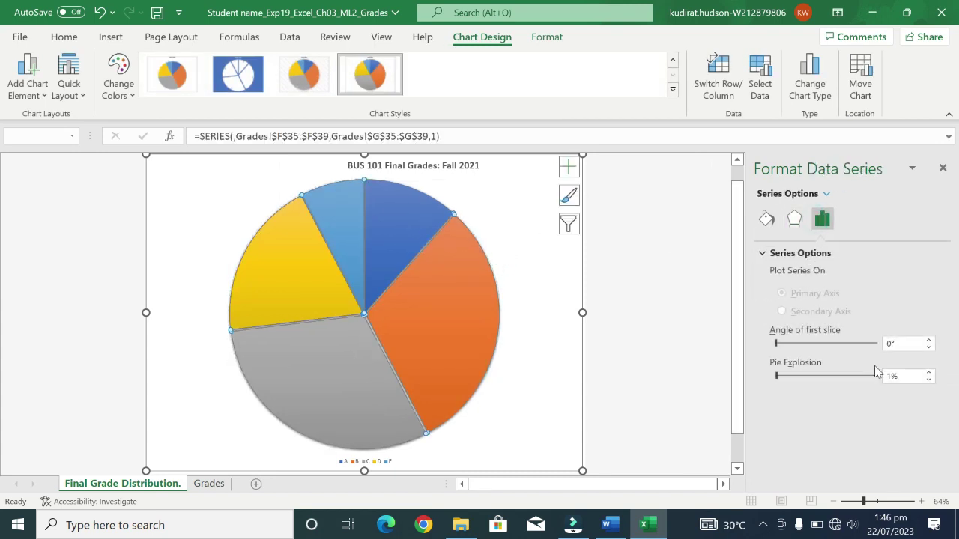
click(927, 373)
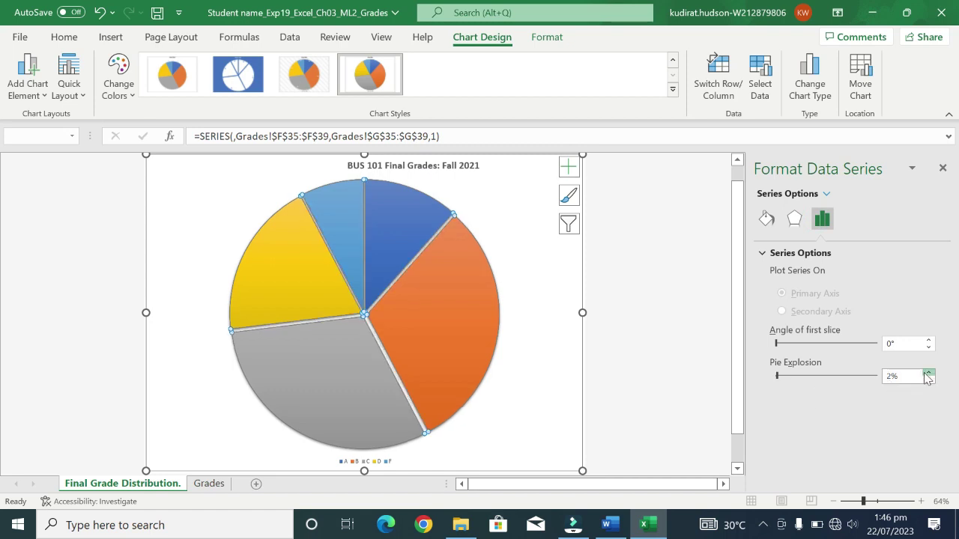
click(927, 373)
click(928, 373)
click(928, 373)
click(927, 373)
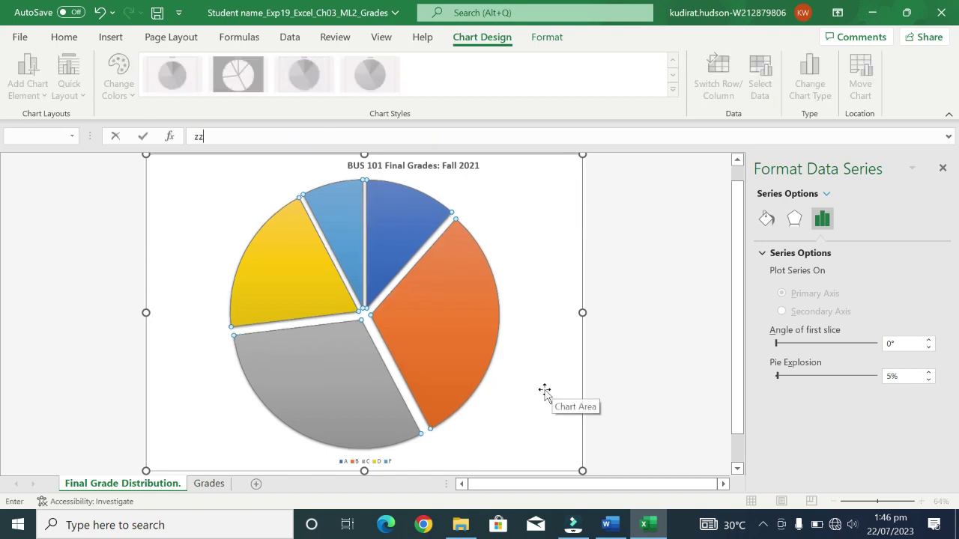
text(zz)
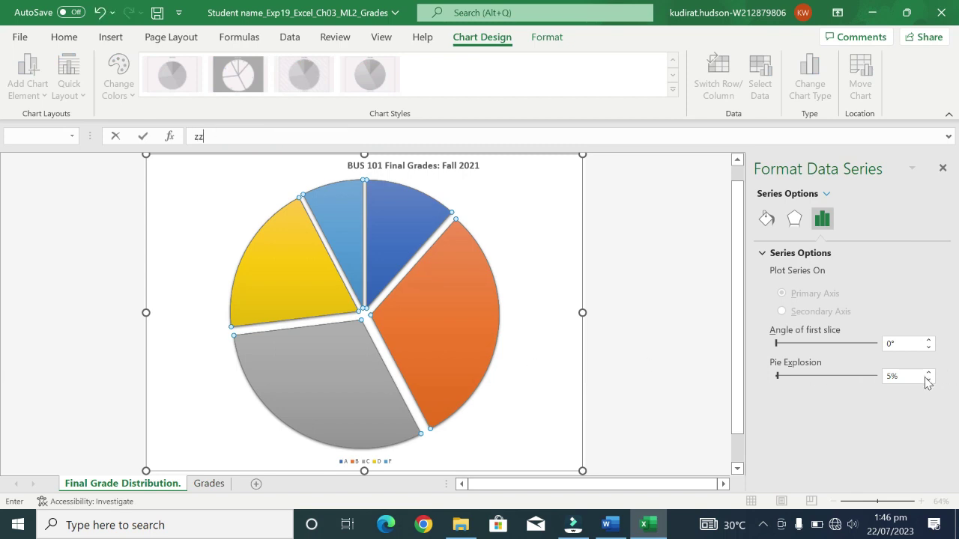
click(927, 381)
Undo the stray text typed into the formula bar to restore the series formula
click(657, 303)
click(606, 308)
key(BackSpace)
click(929, 380)
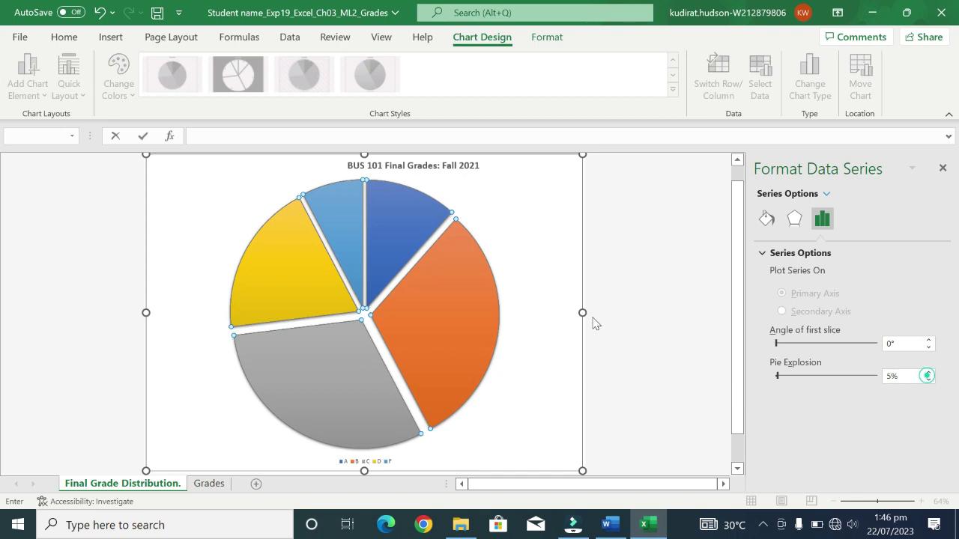
click(491, 223)
key(ctrl+z)
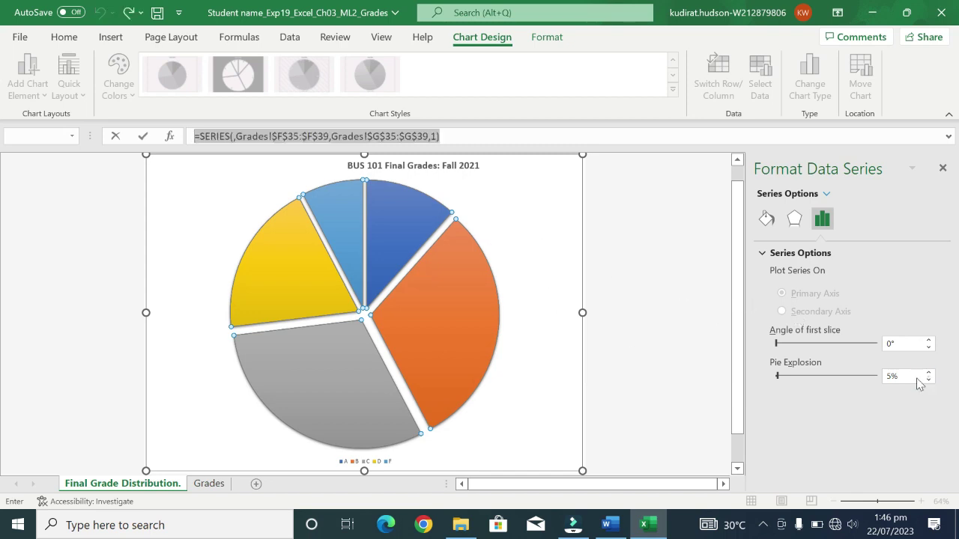
click(633, 360)
Reset the pie's explosion to zero, then pull only the A slice out by 6%
click(932, 380)
click(932, 380)
click(932, 381)
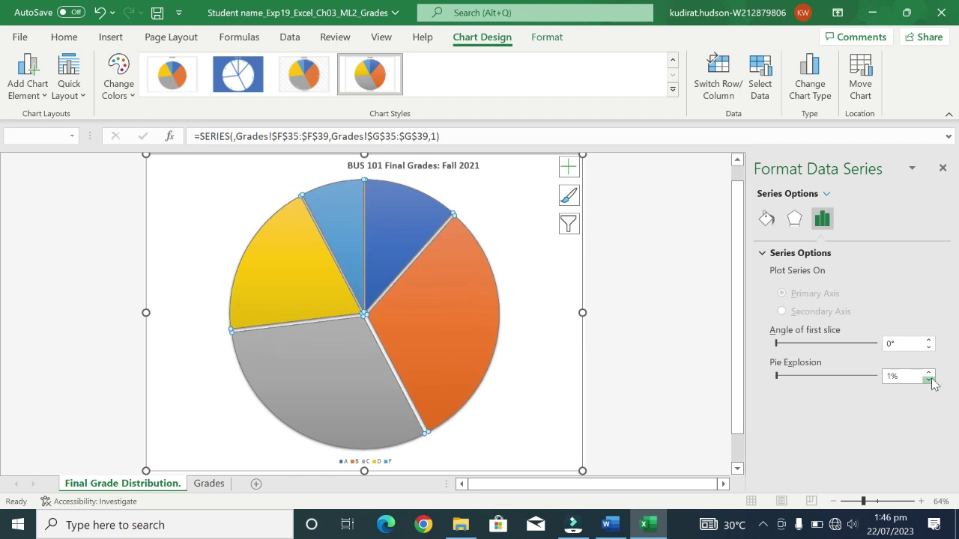
click(932, 381)
click(932, 381)
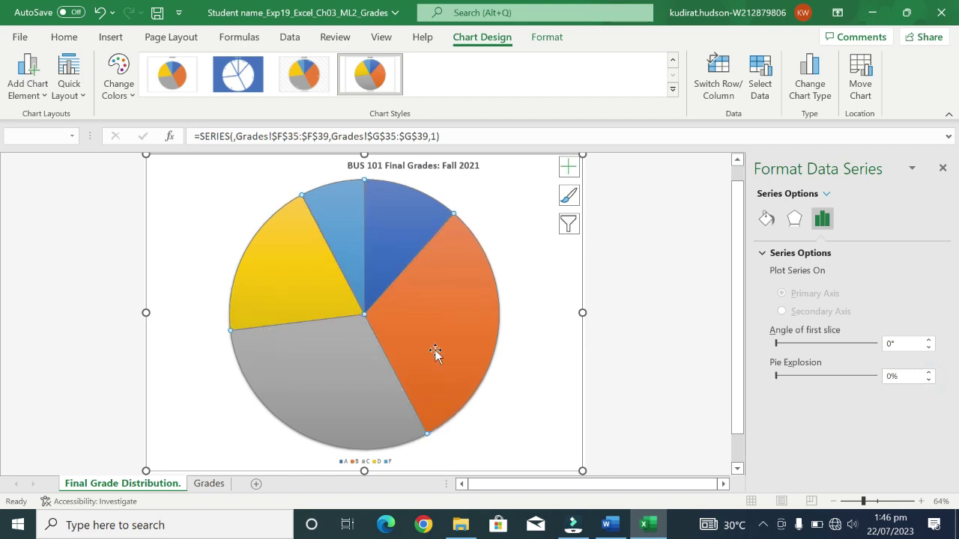
click(412, 320)
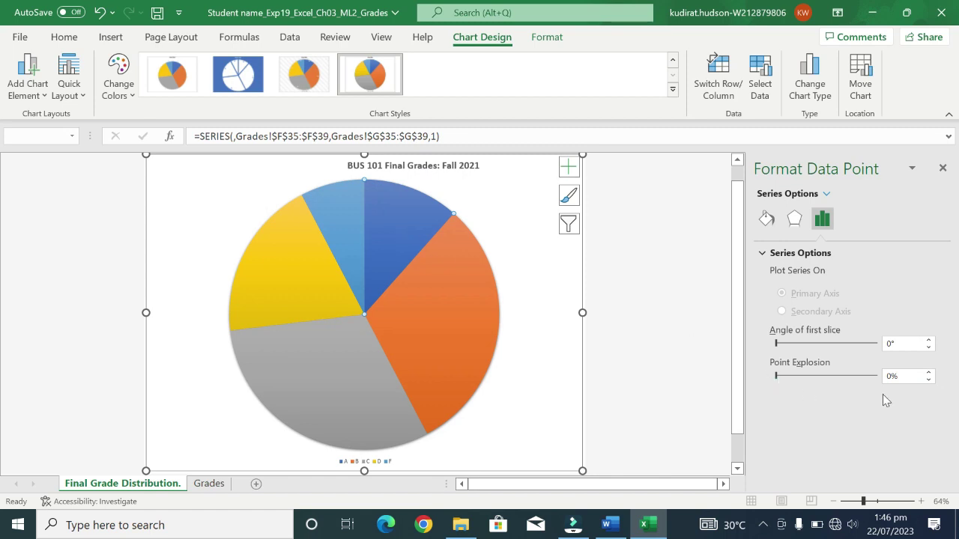
click(929, 373)
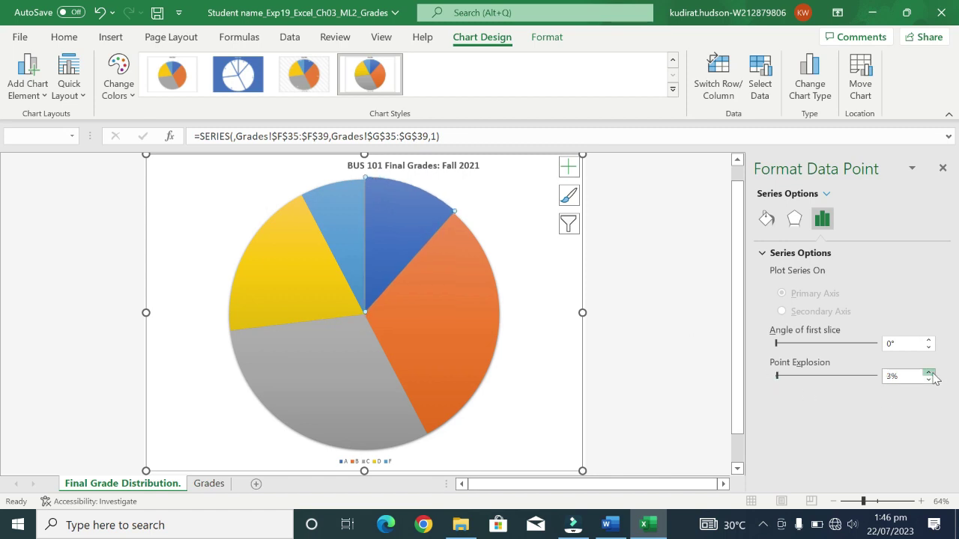
click(929, 373)
click(929, 373)
click(929, 373)
click(929, 373)
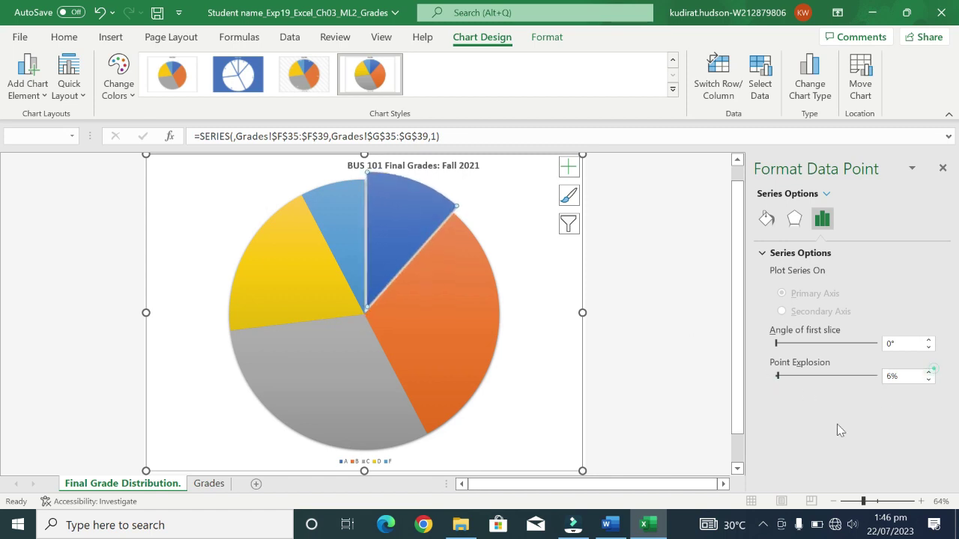
Check the Word instructions and come back to the Excel chart
click(678, 371)
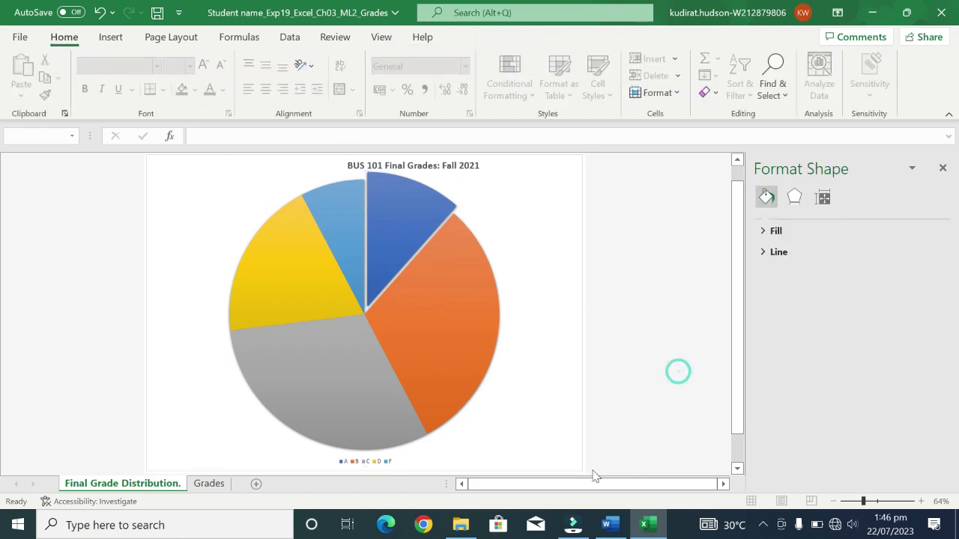
click(609, 527)
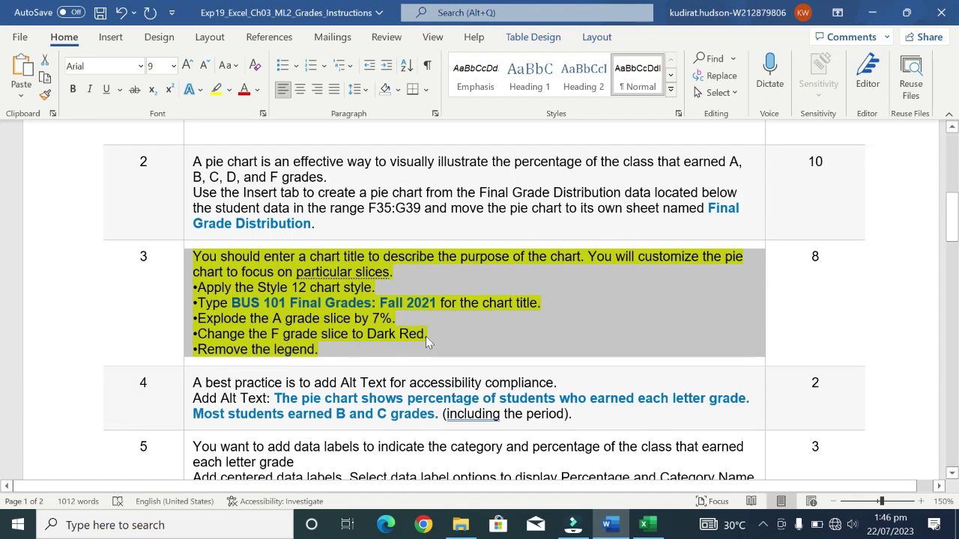
click(652, 520)
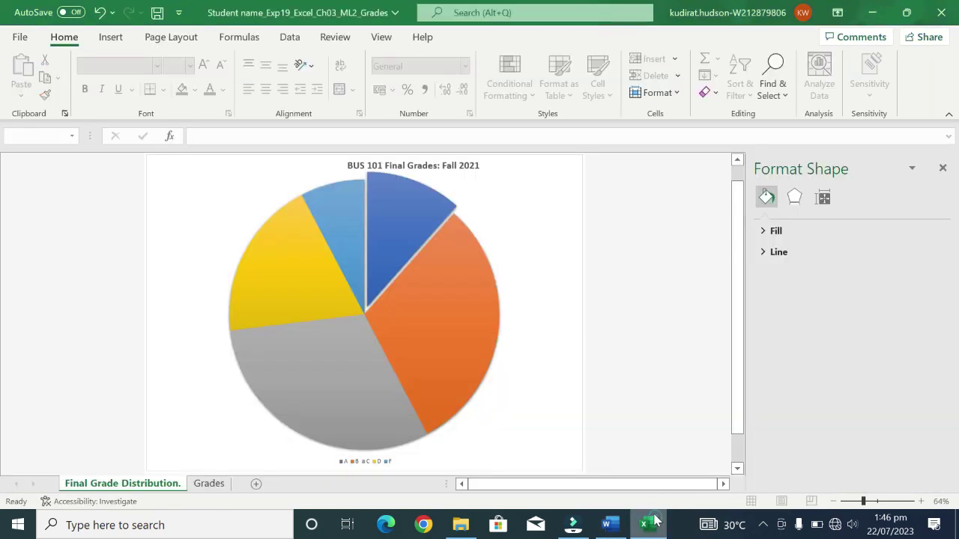
Give the F grade slice a solid Dark Red fill from Standard Colors, then recheck the Word instructions
mouse_move(427, 341)
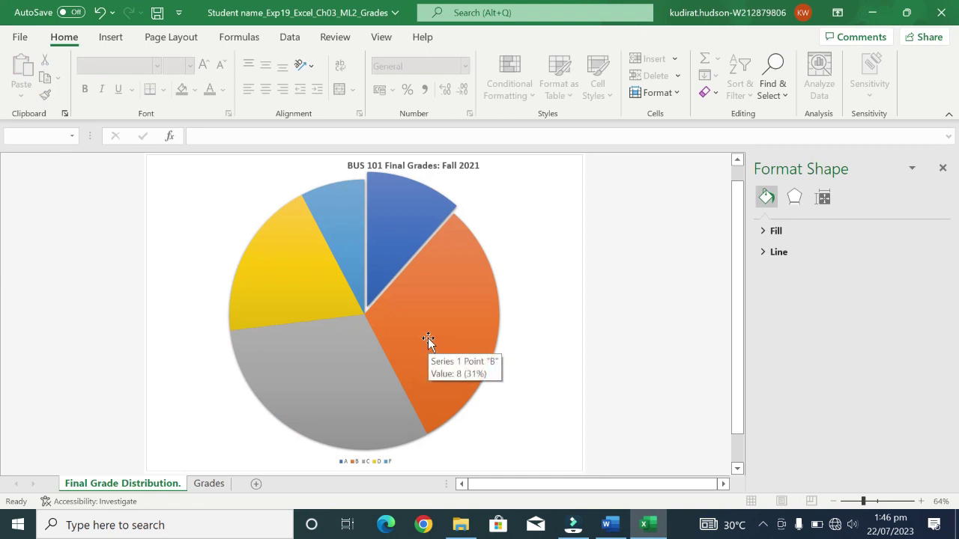
click(340, 252)
click(340, 252)
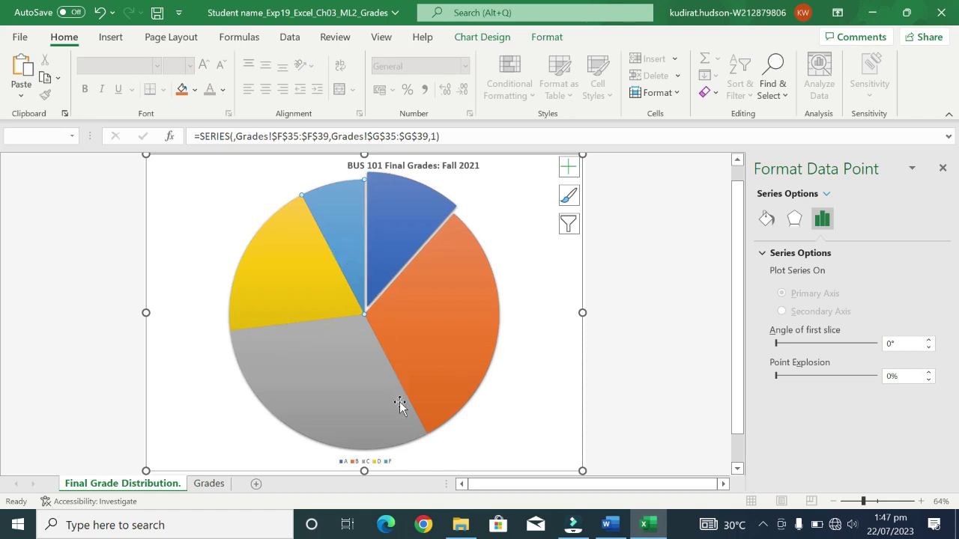
mouse_move(447, 530)
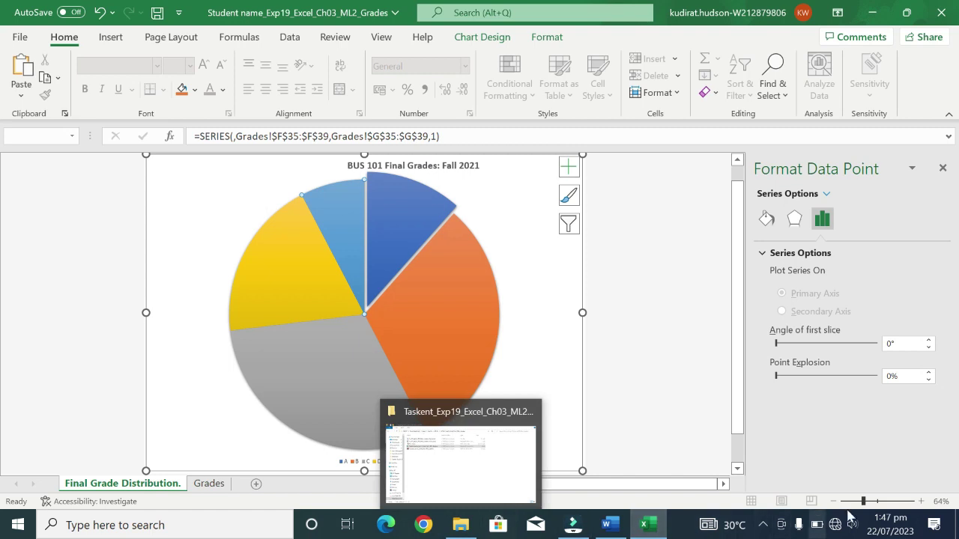
click(767, 218)
click(776, 255)
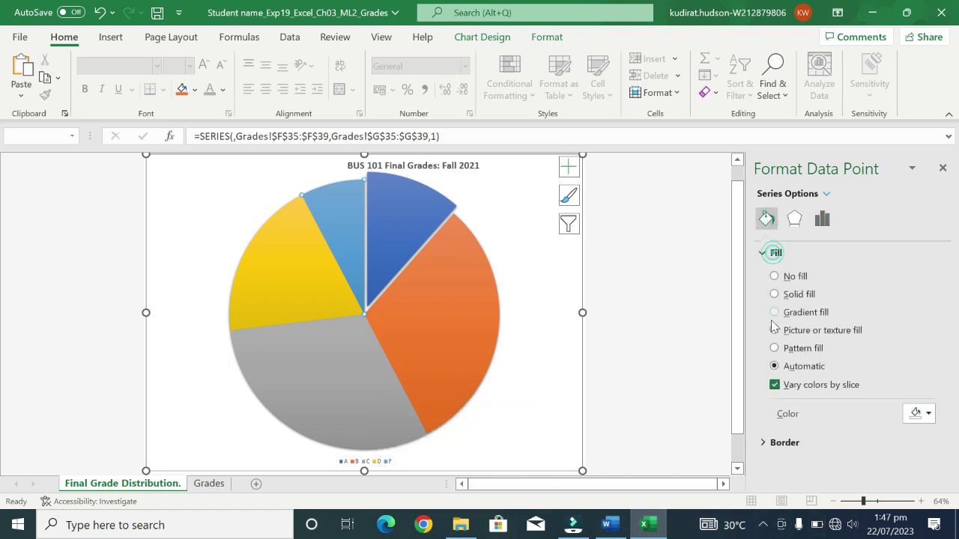
click(773, 295)
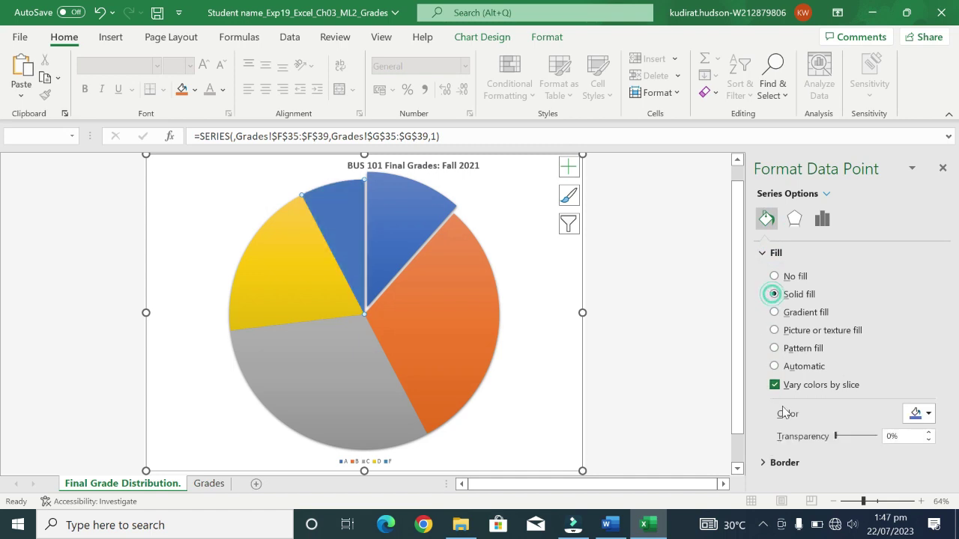
click(920, 413)
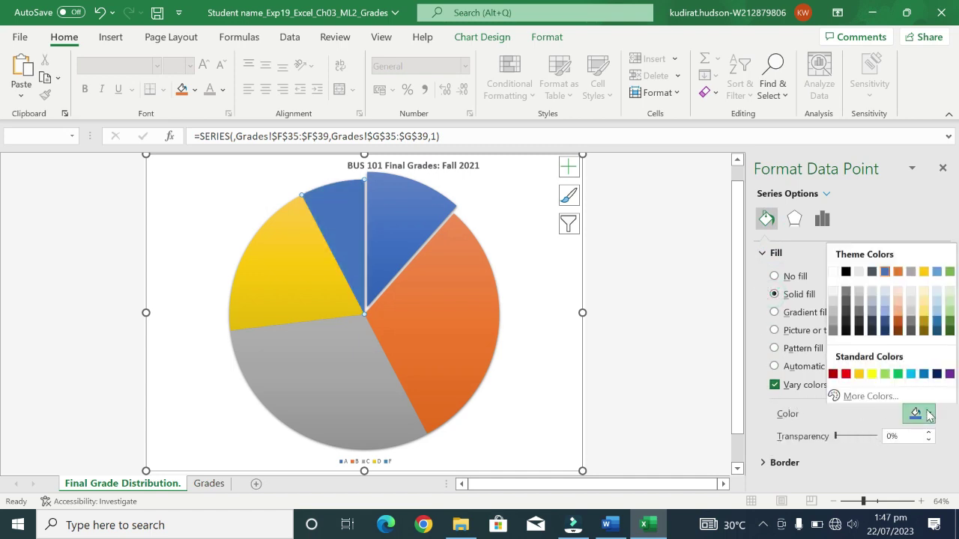
click(833, 374)
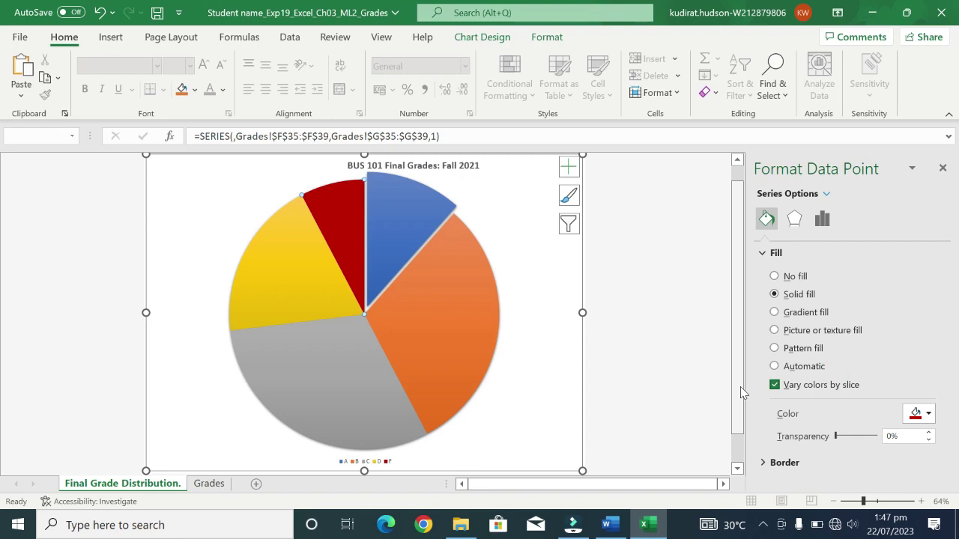
click(611, 525)
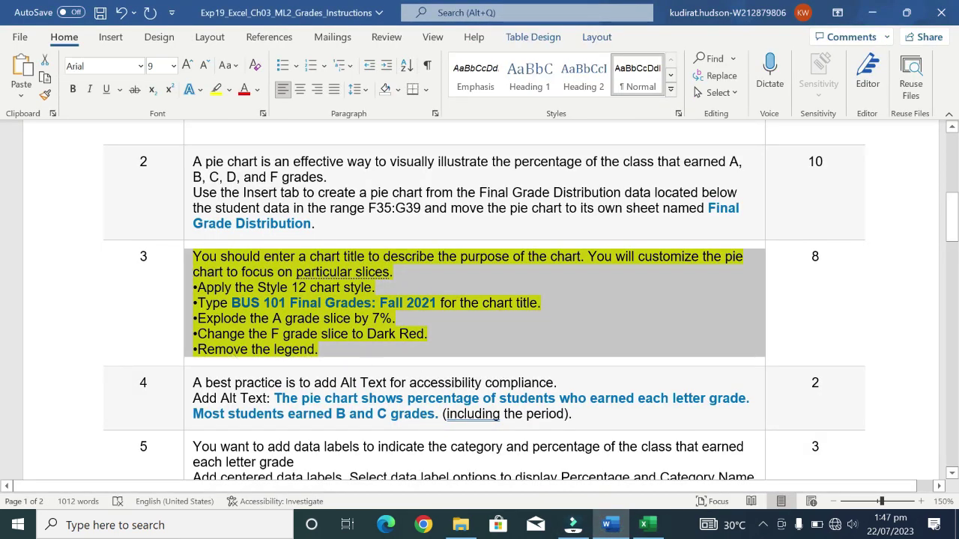
click(643, 525)
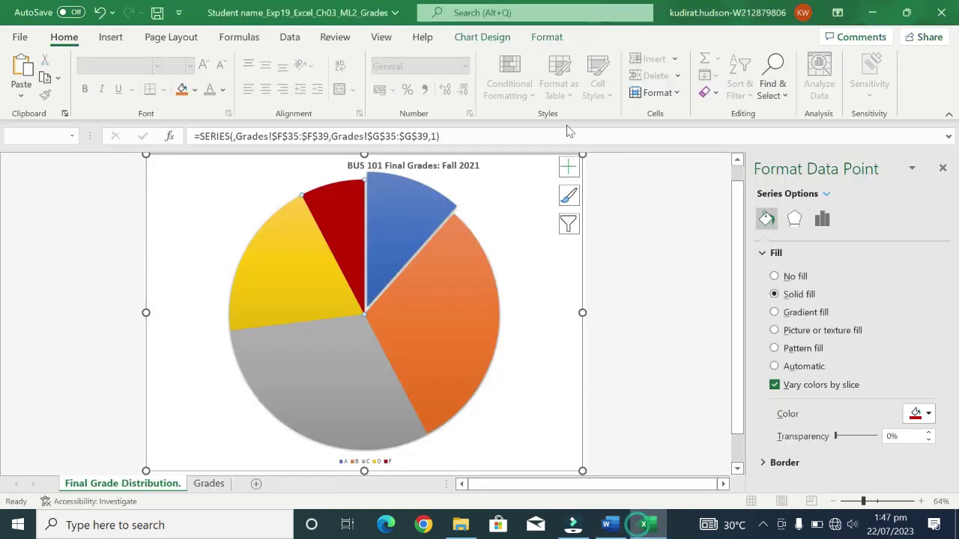
Uncheck Legend under Chart Elements, then bring up the Word instructions
click(567, 166)
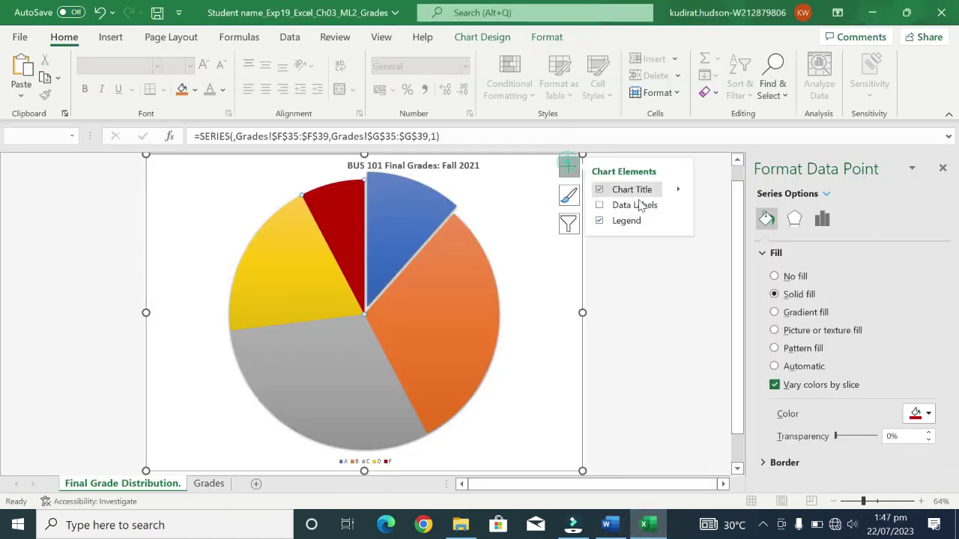
click(599, 221)
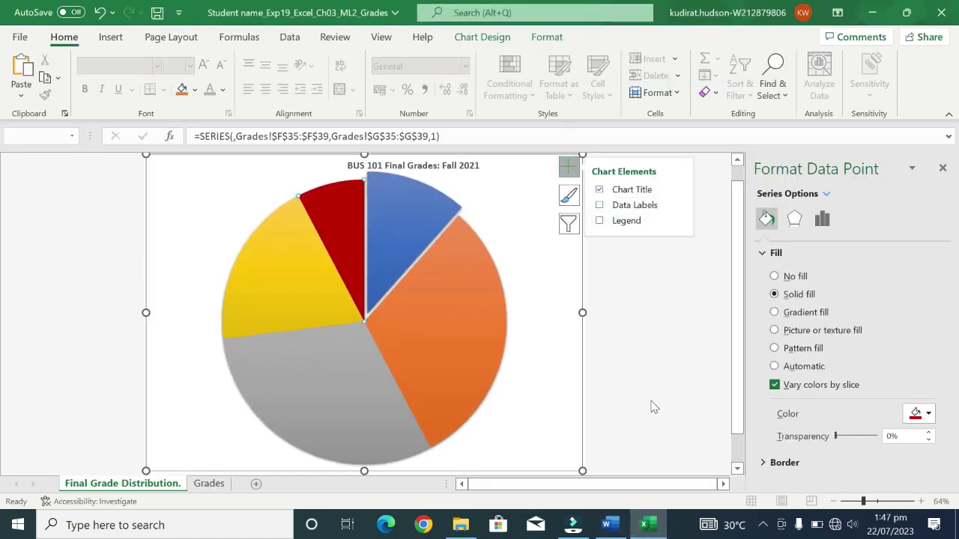
click(642, 524)
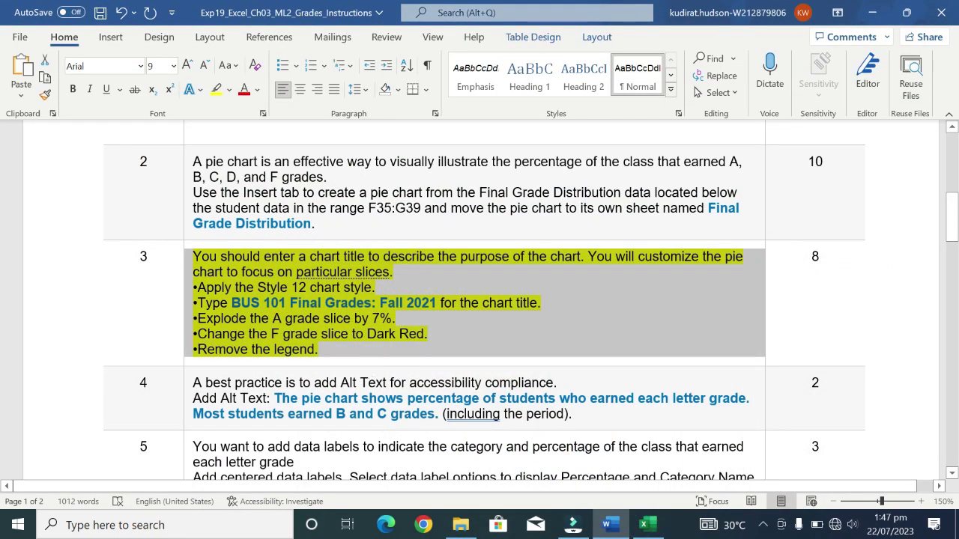
Remove step 3's yellow highlight and highlight step 4 in yellow
click(185, 345)
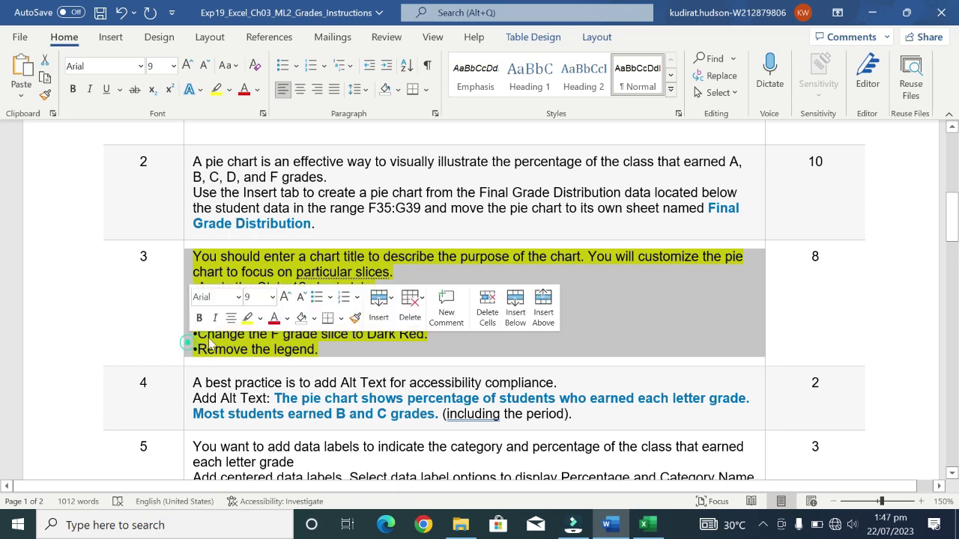
click(246, 319)
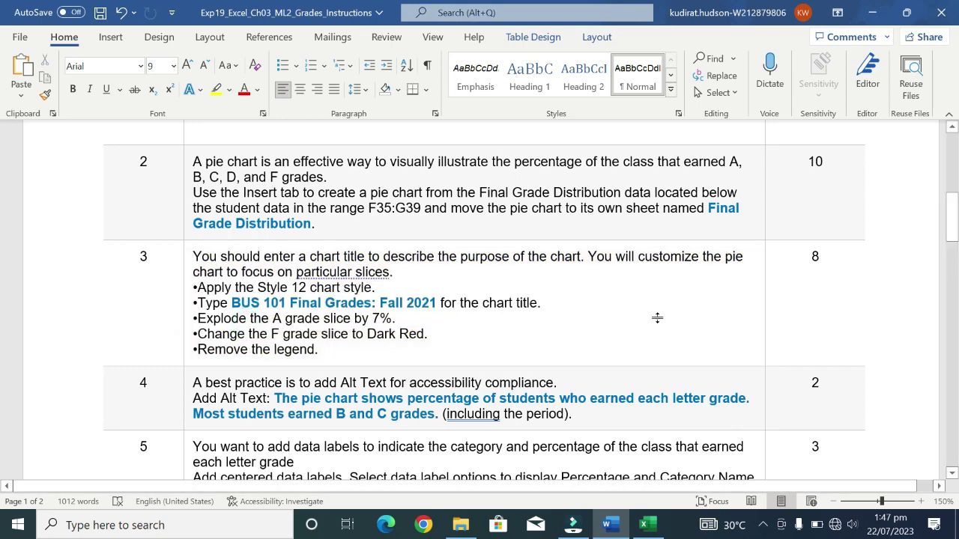
scroll(657, 318, down, 3)
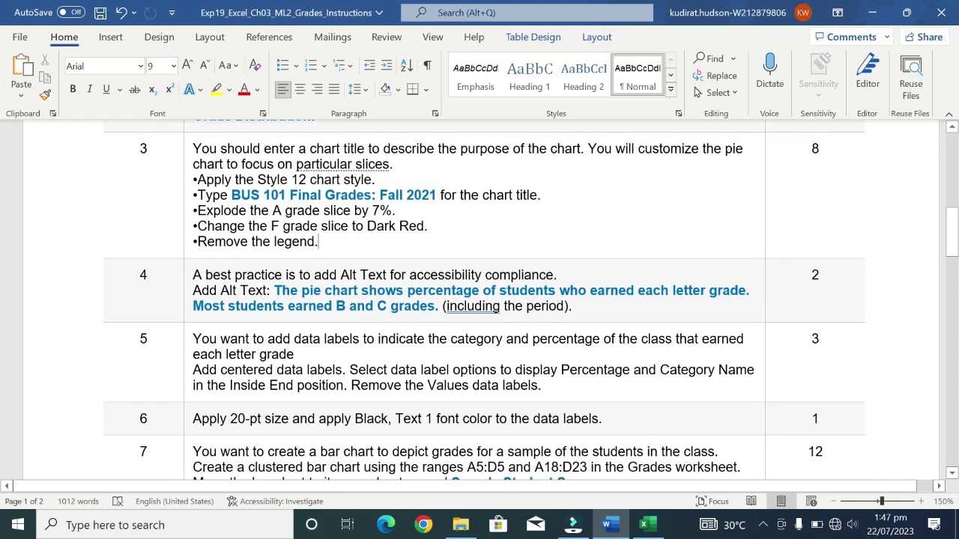
click(188, 299)
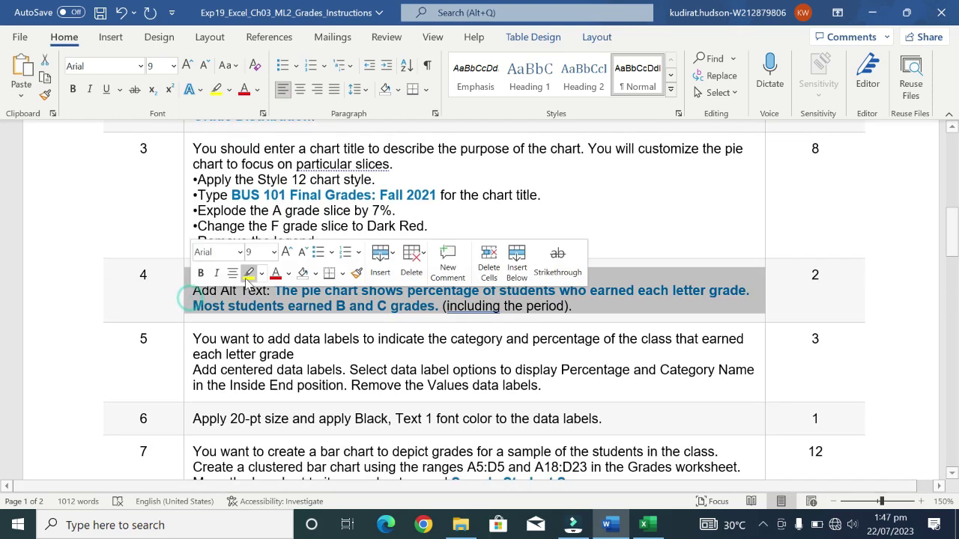
click(248, 273)
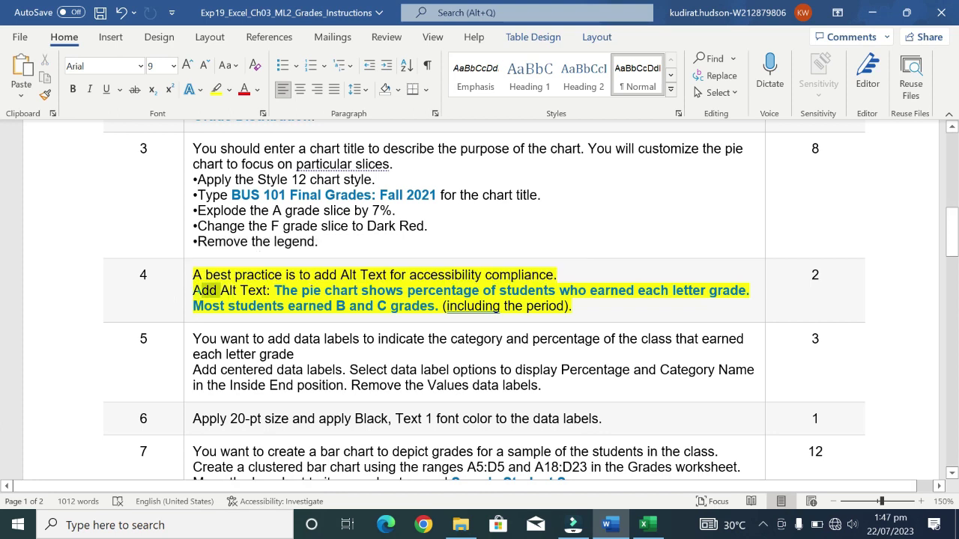
Copy step 4's pie chart alt text sentences and return to Excel
mouse_move(192, 290)
mouse_down()
mouse_move(480, 291)
mouse_move(573, 305)
mouse_up()
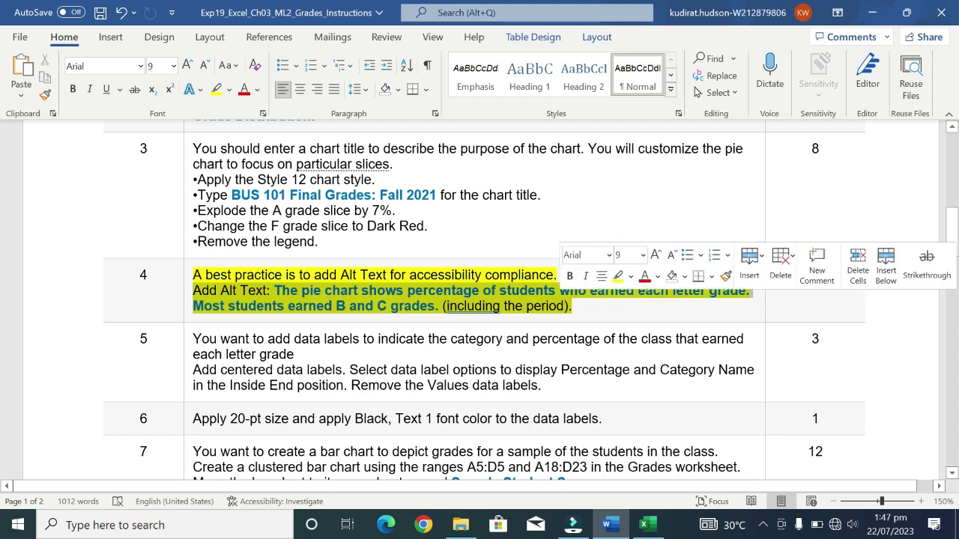
click(355, 307)
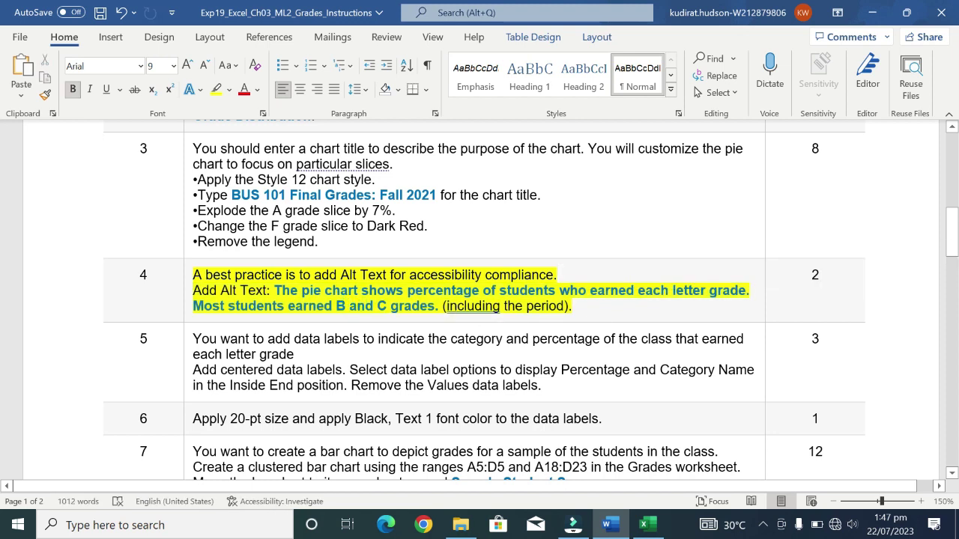
drag(274, 291, 566, 276)
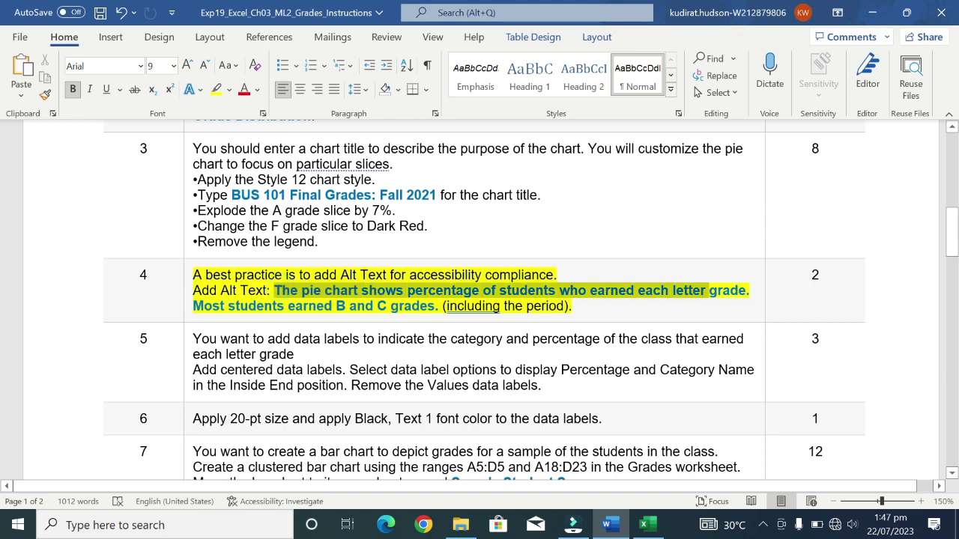
drag(565, 276, 750, 291)
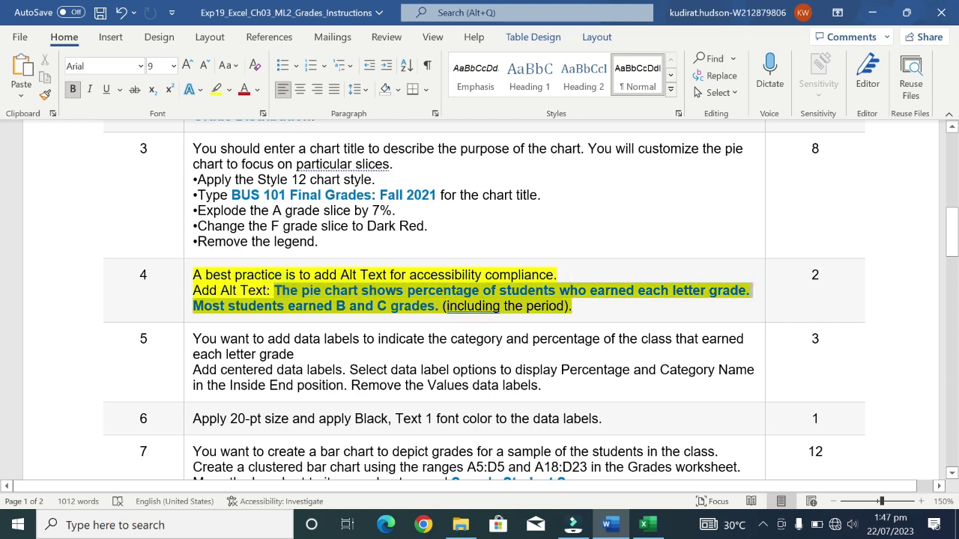
drag(572, 306, 415, 313)
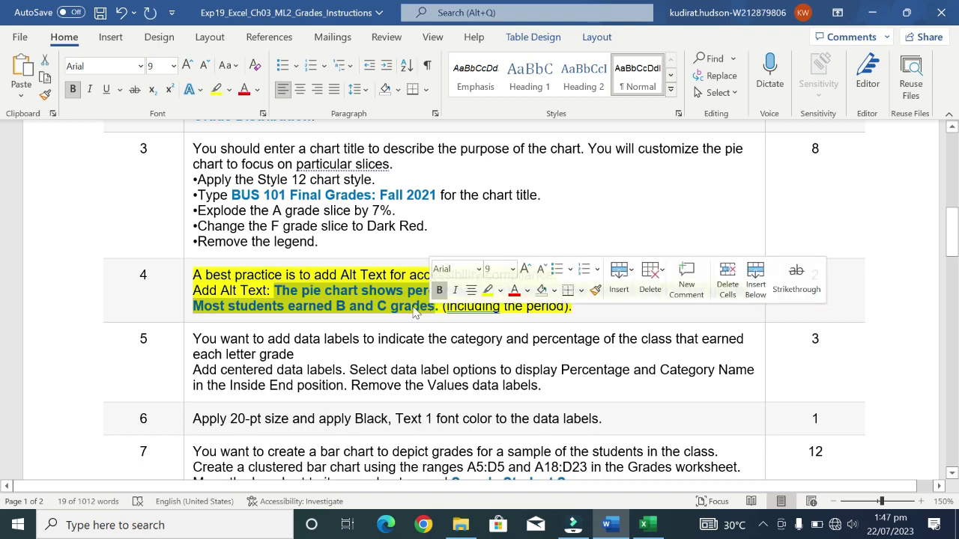
right_click(416, 313)
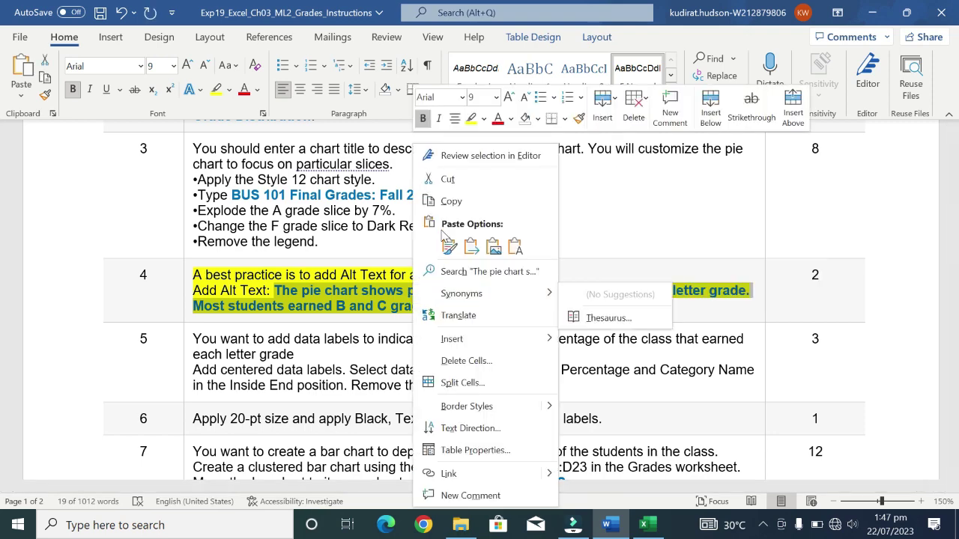
click(450, 204)
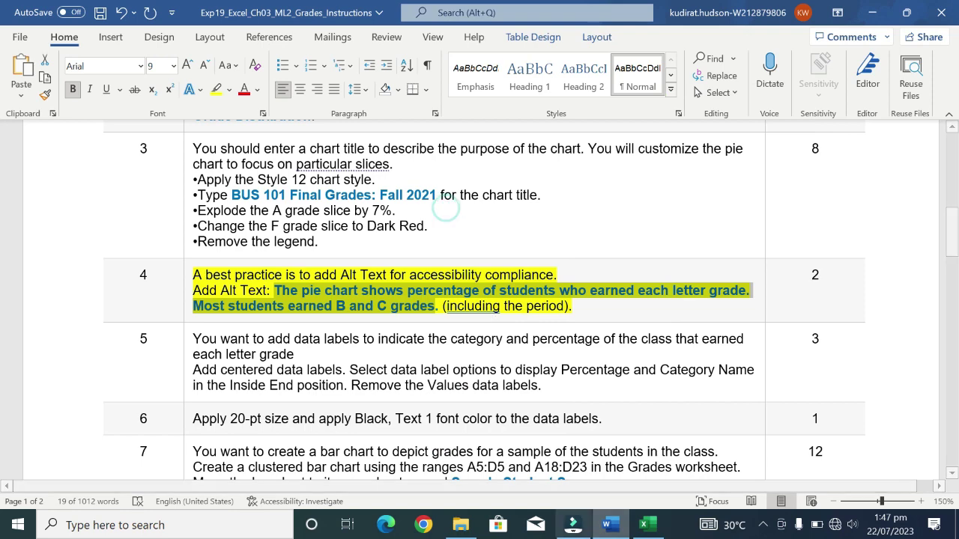
click(643, 524)
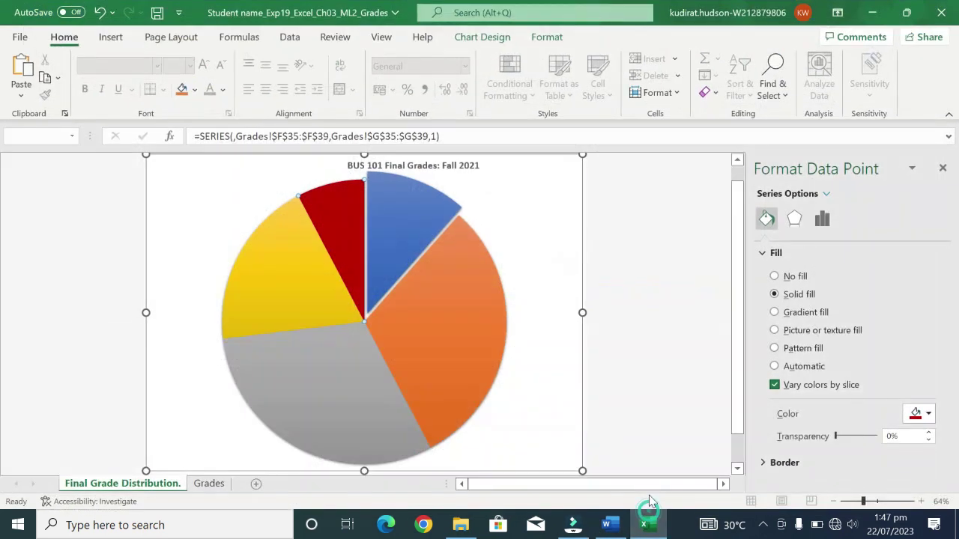
Reset the blue slice to match style, and add alt text on grade percentages, mostly B and C
right_click(418, 200)
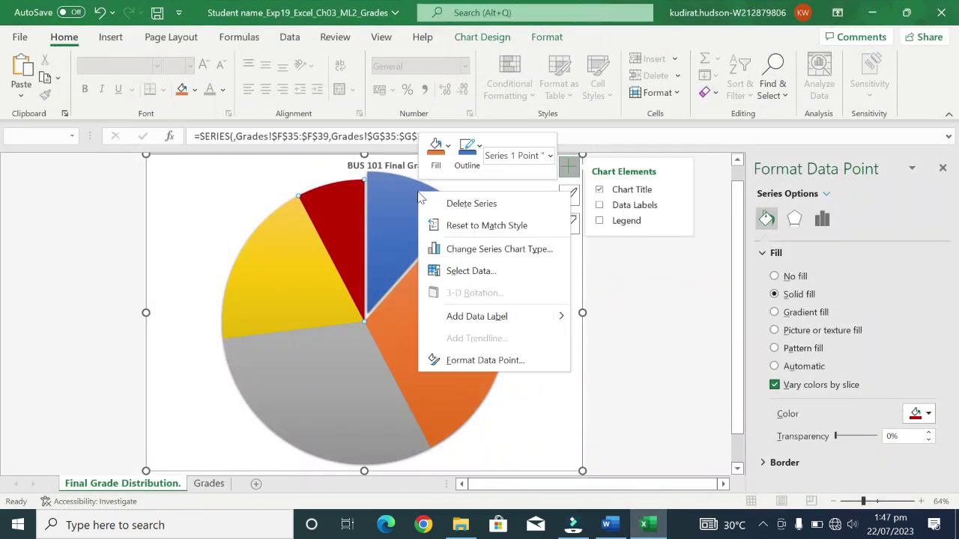
click(431, 222)
right_click(342, 172)
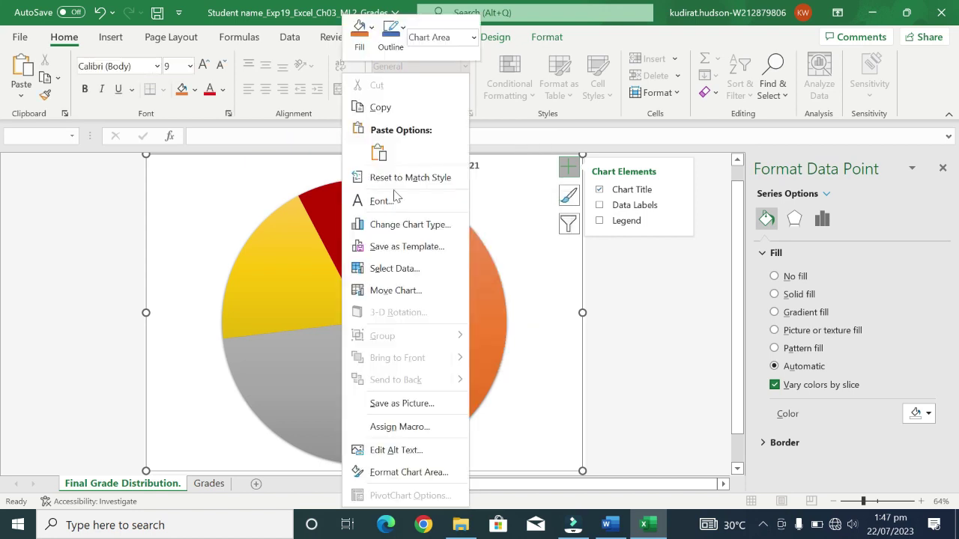
click(424, 454)
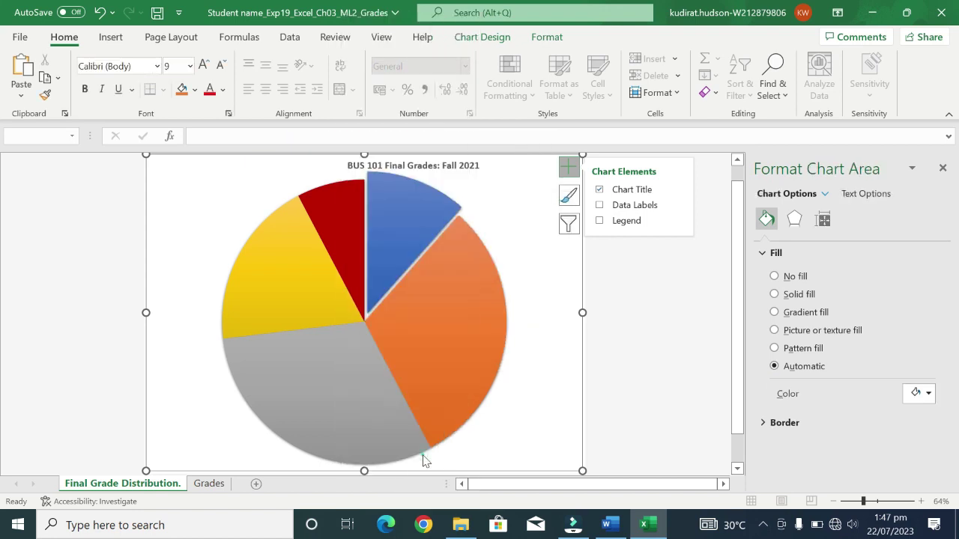
click(861, 353)
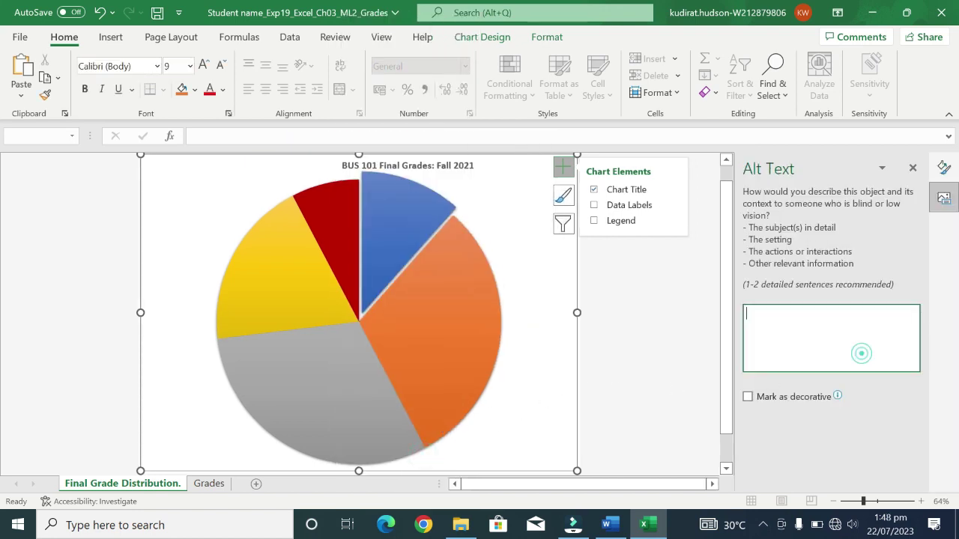
text(The pie chart shows percentage of students who earned each letter grade. Most students earned B and C grades)
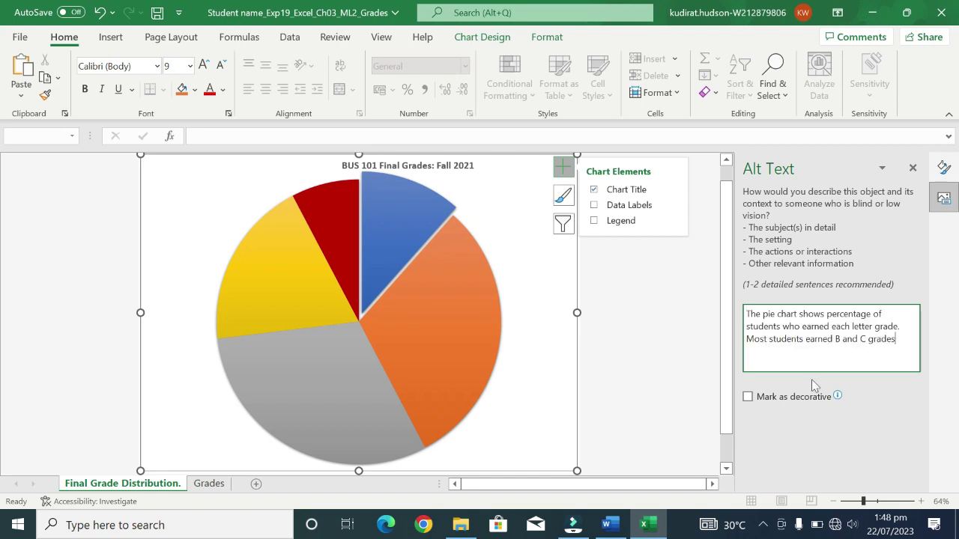
click(662, 369)
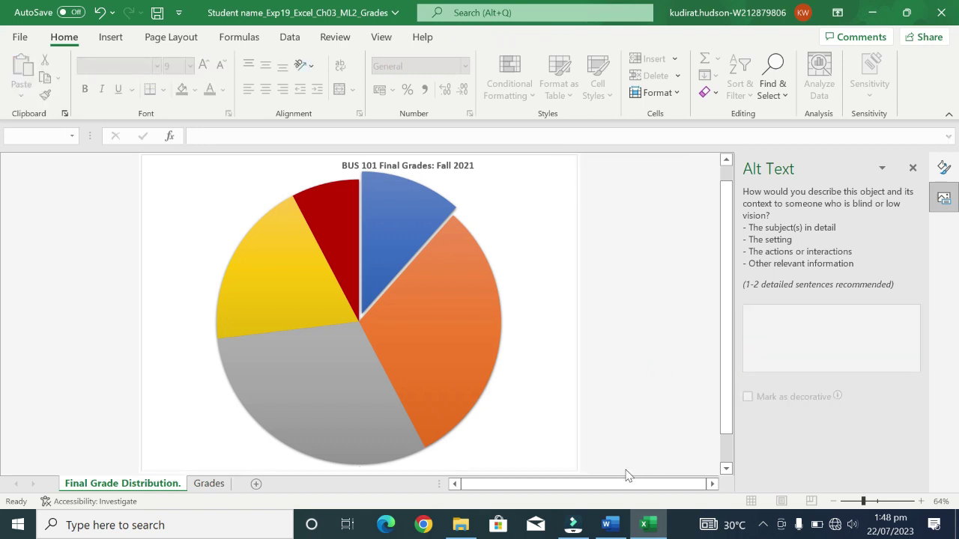
click(912, 168)
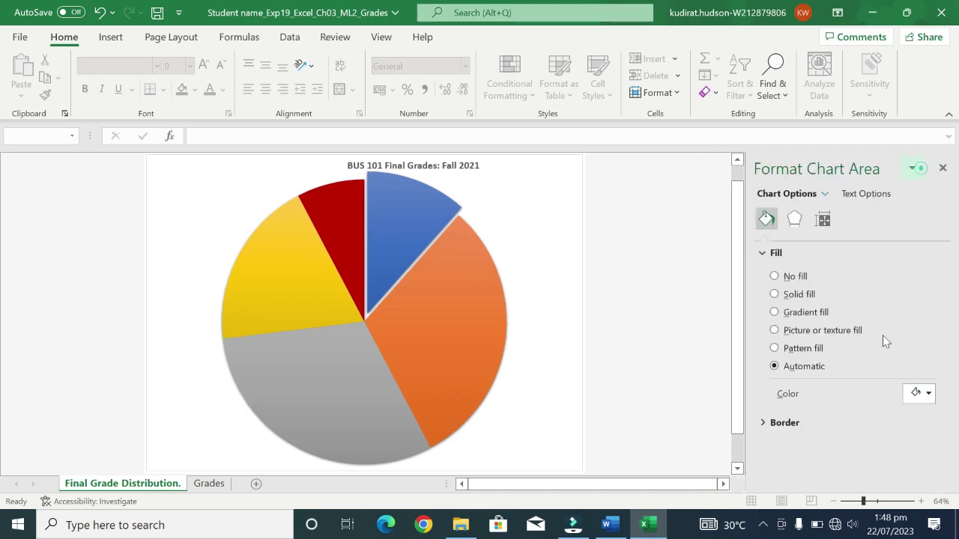
Clear the yellow highlight from Word's step 4 instruction, note the period requirement, and return to Excel
click(622, 524)
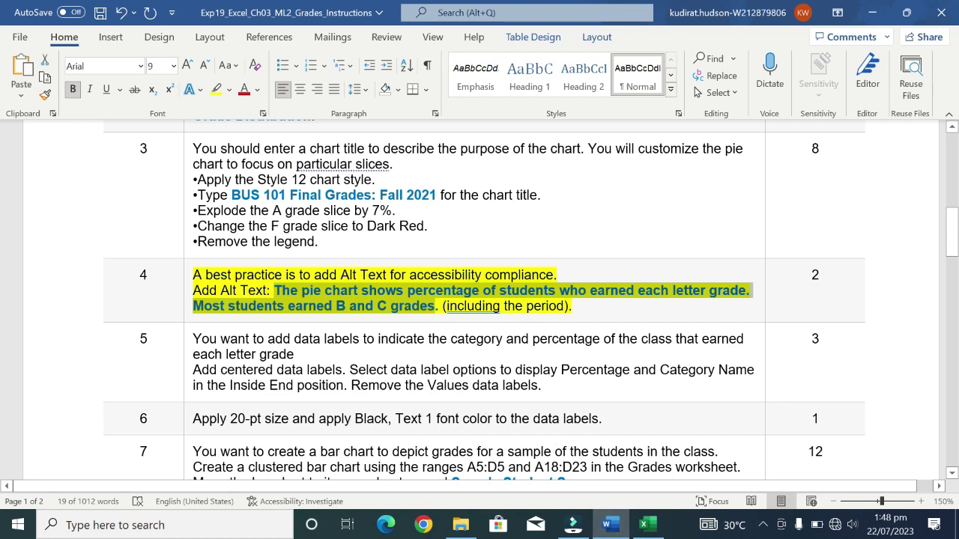
click(188, 312)
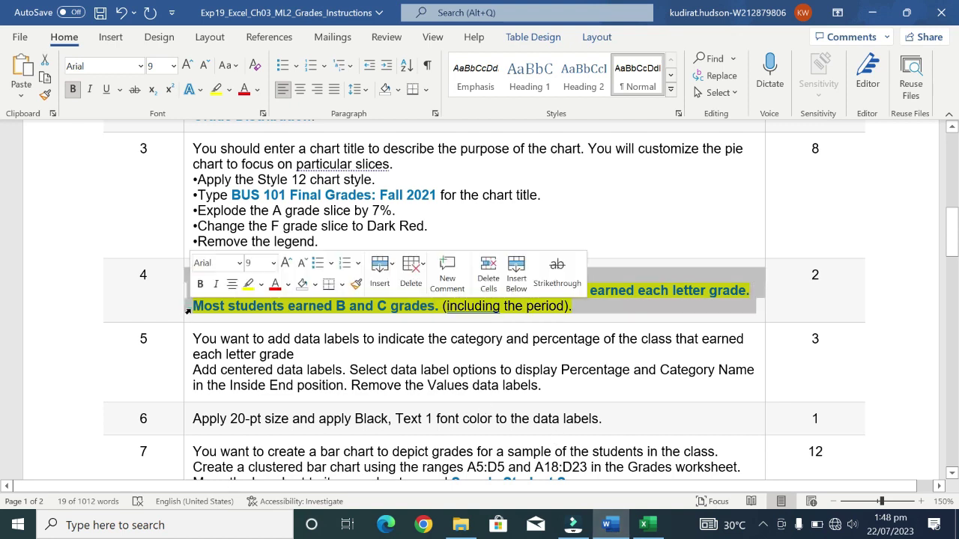
click(249, 297)
click(572, 306)
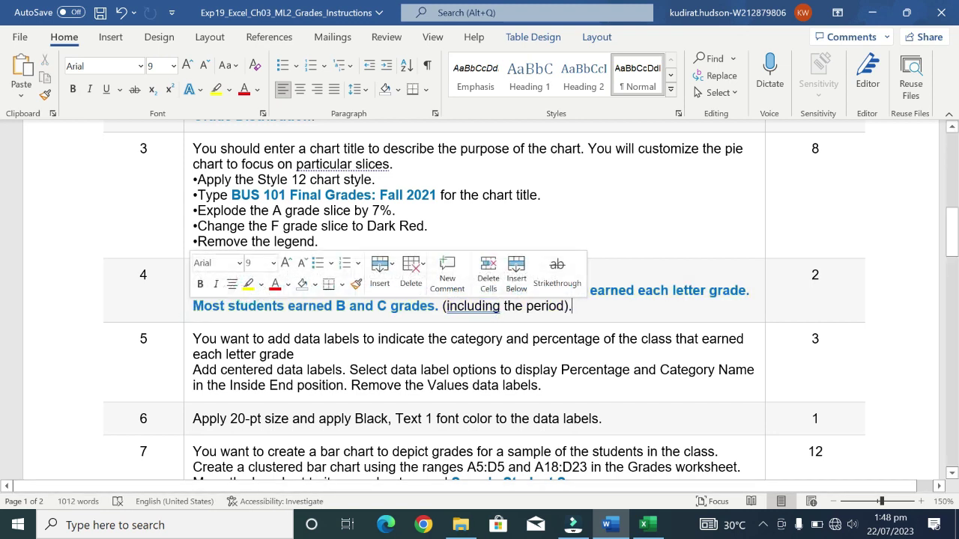
drag(442, 305, 565, 307)
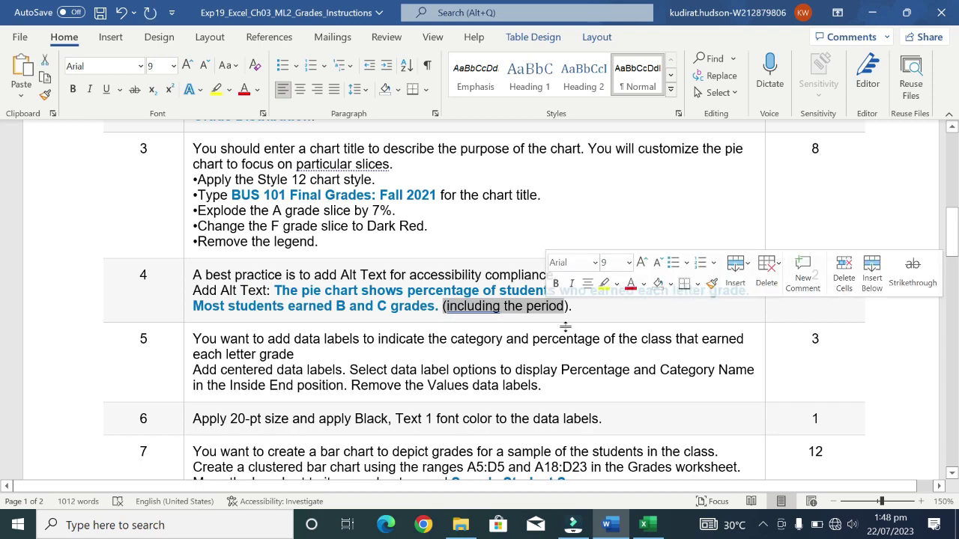
click(644, 525)
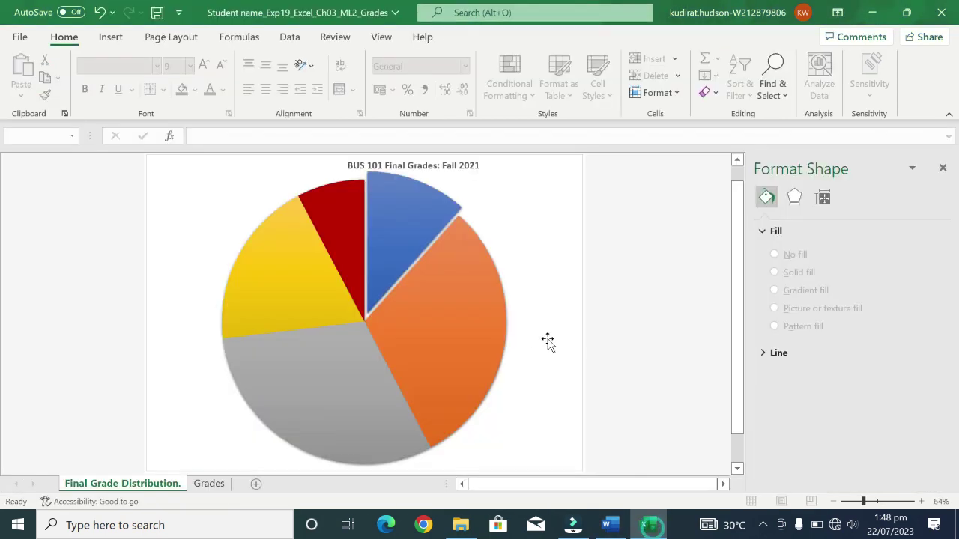
Add a period after 'B and C grades' in the chart's alt text, then check Word
right_click(522, 325)
right_click(443, 314)
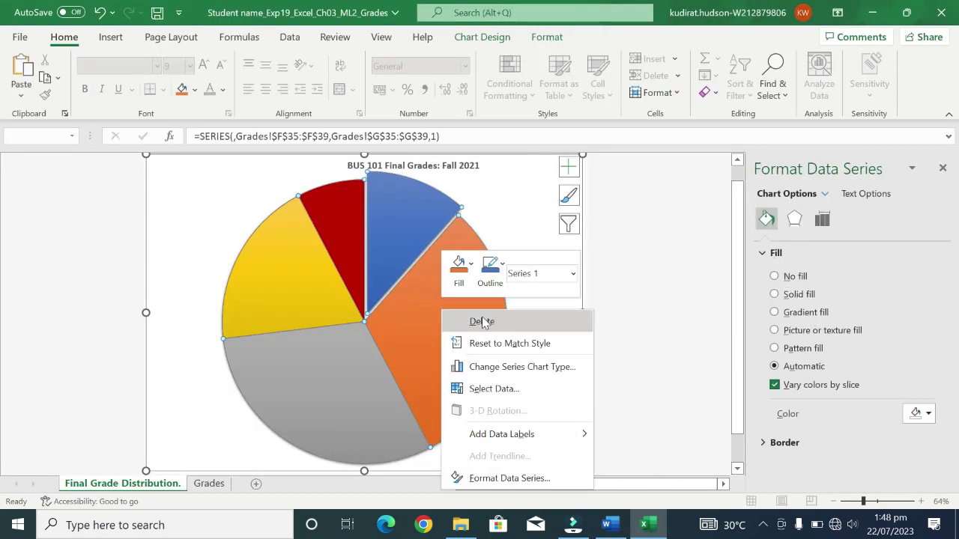
key(Escape)
right_click(531, 212)
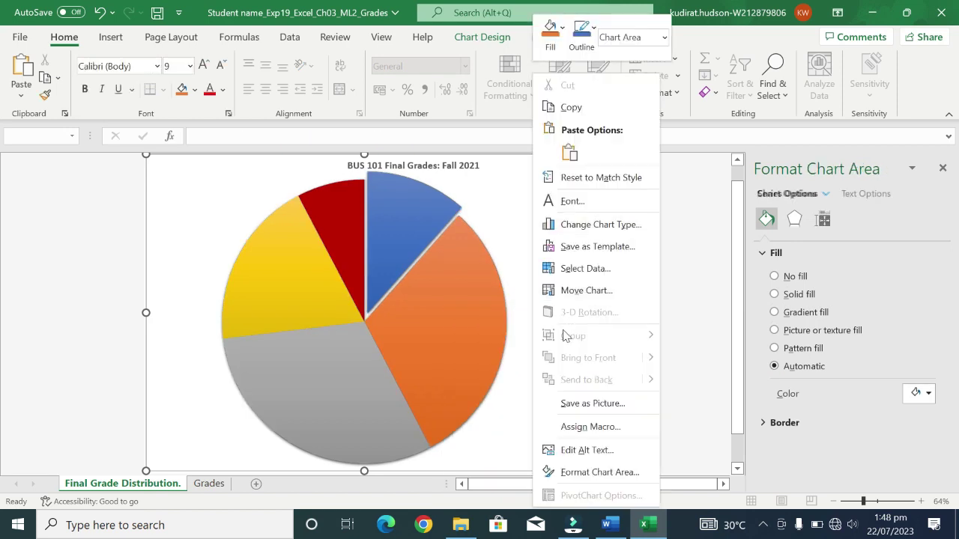
click(587, 450)
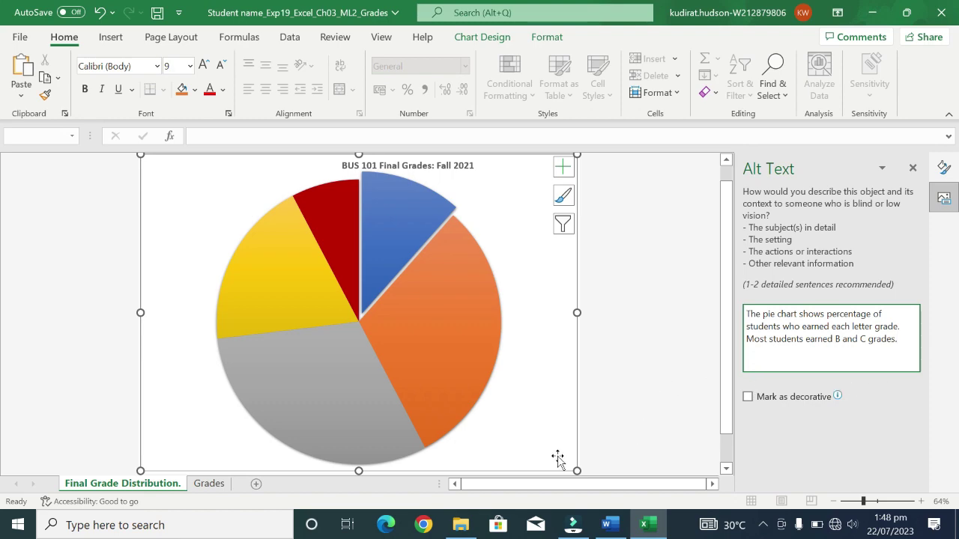
click(631, 532)
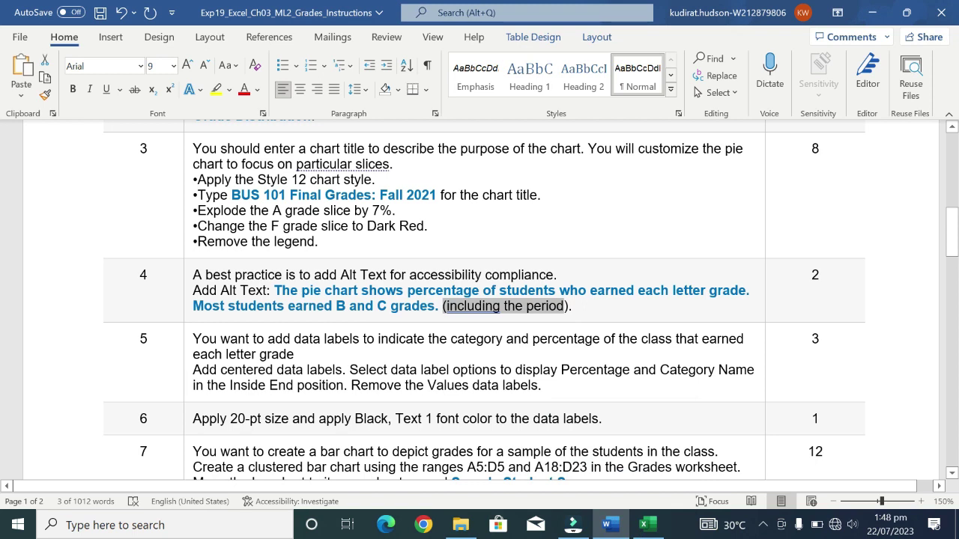
Highlight step 5's instruction text and its score in yellow
click(184, 386)
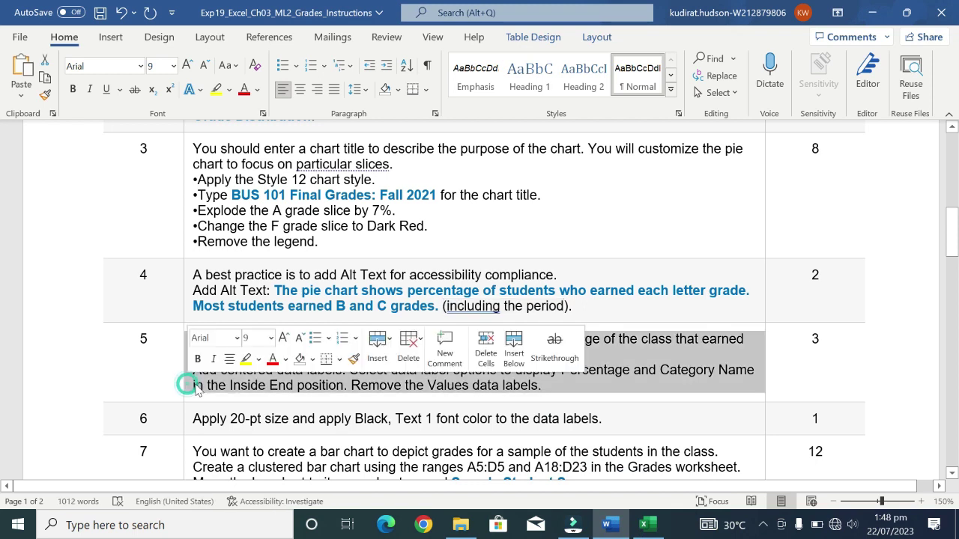
click(246, 359)
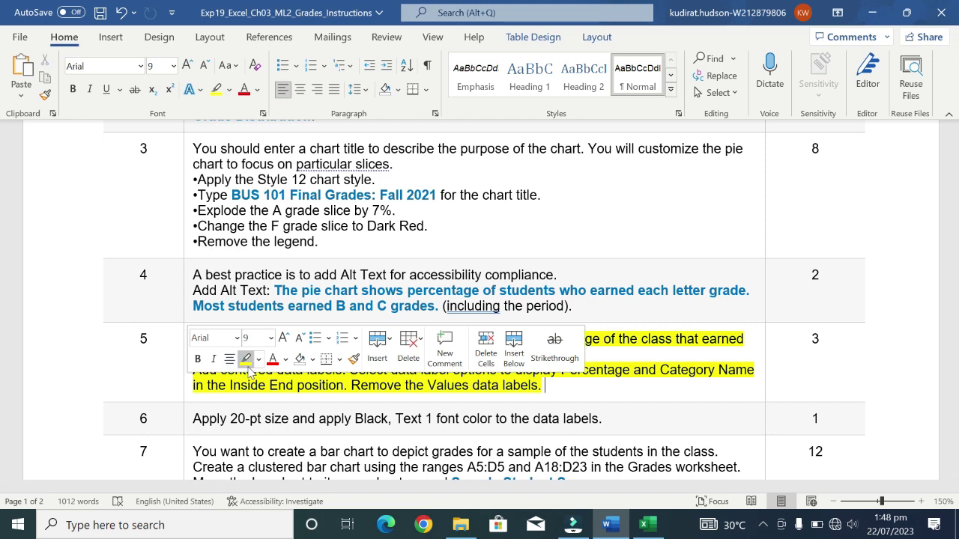
click(749, 386)
click(794, 388)
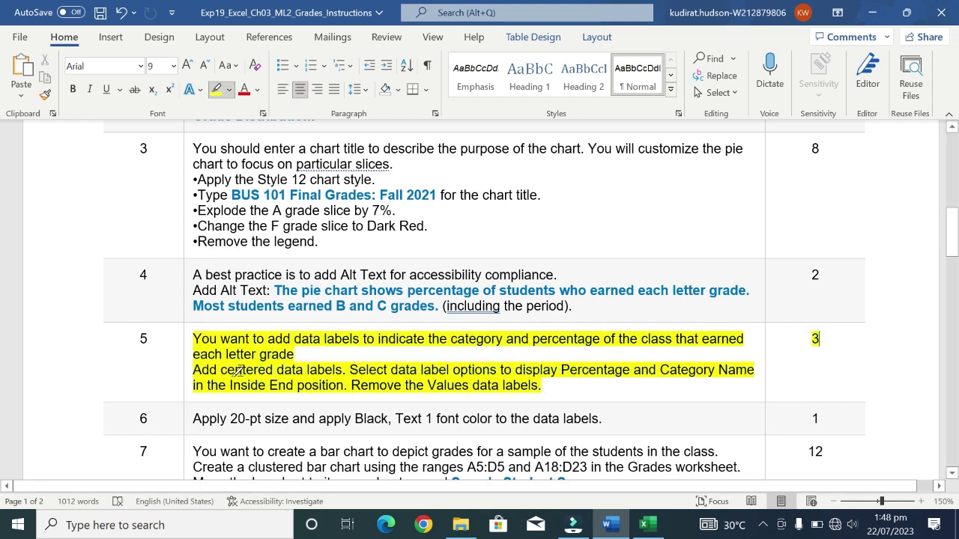
click(188, 367)
key(Right)
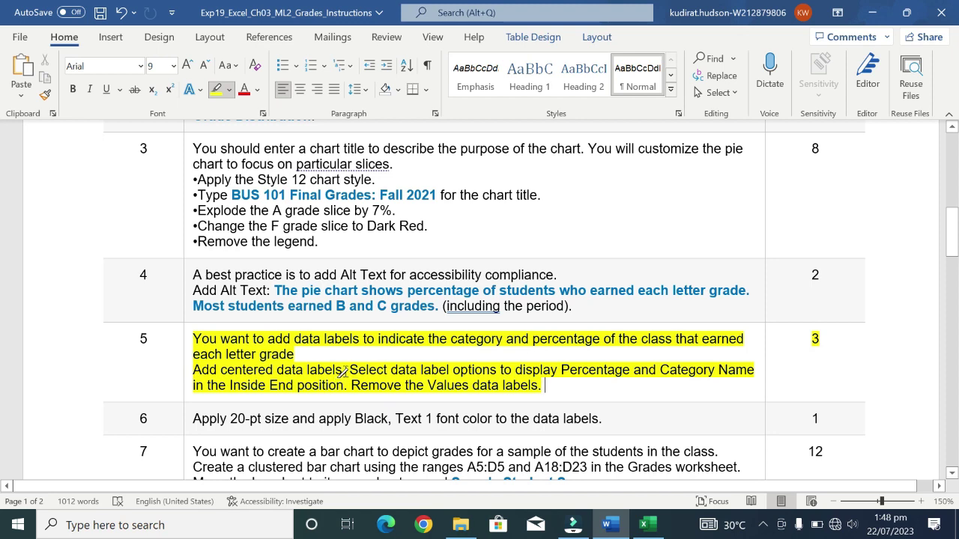
Re-highlight step 3's chart-customization row in yellow
click(836, 214)
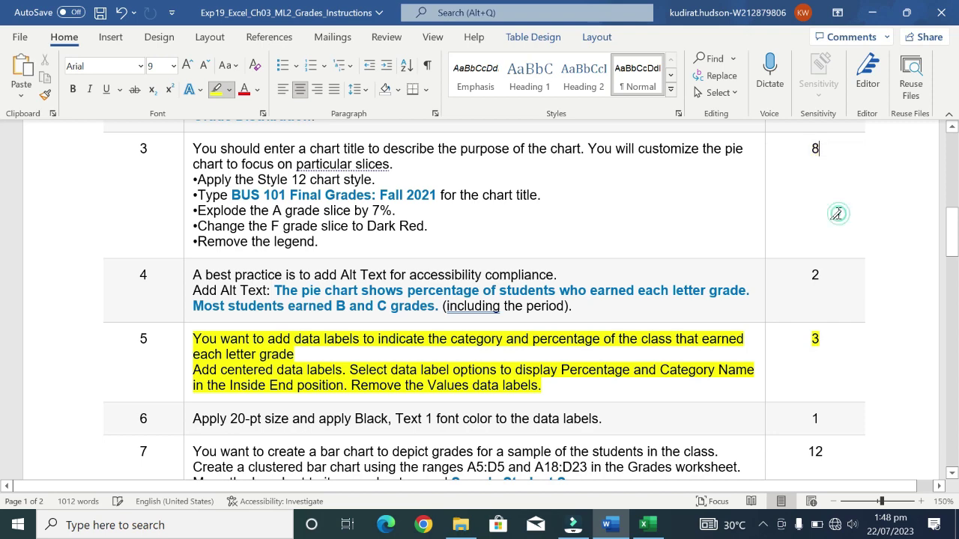
right_click(836, 214)
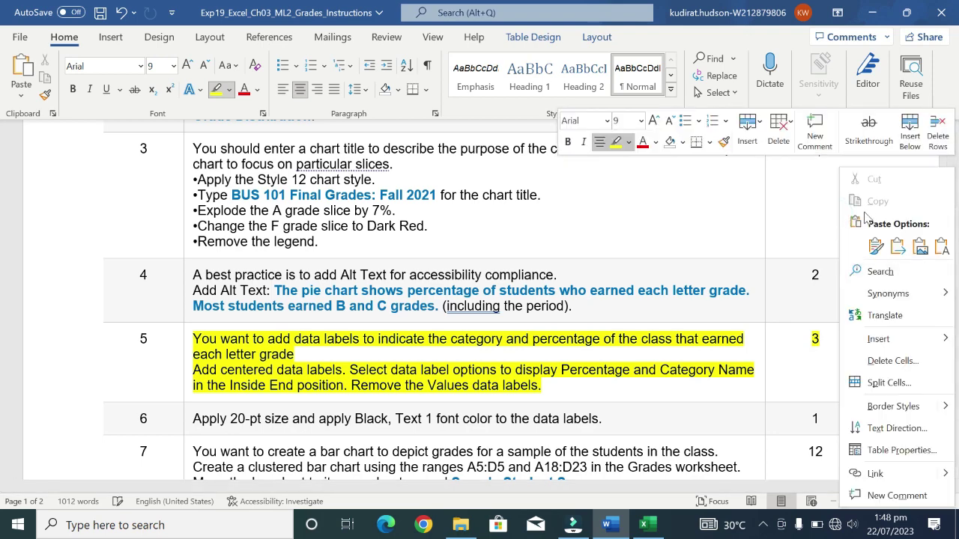
click(806, 215)
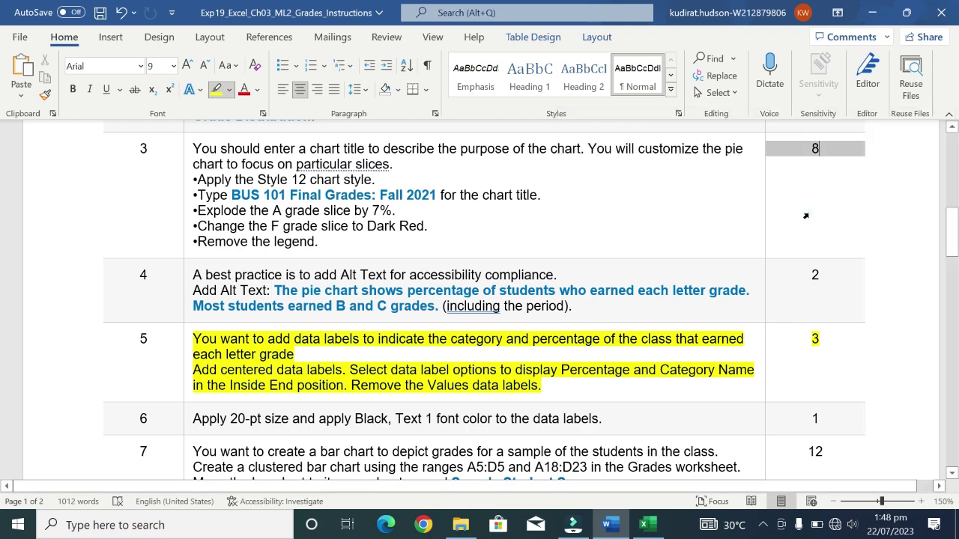
key(ctrl+a)
click(806, 215)
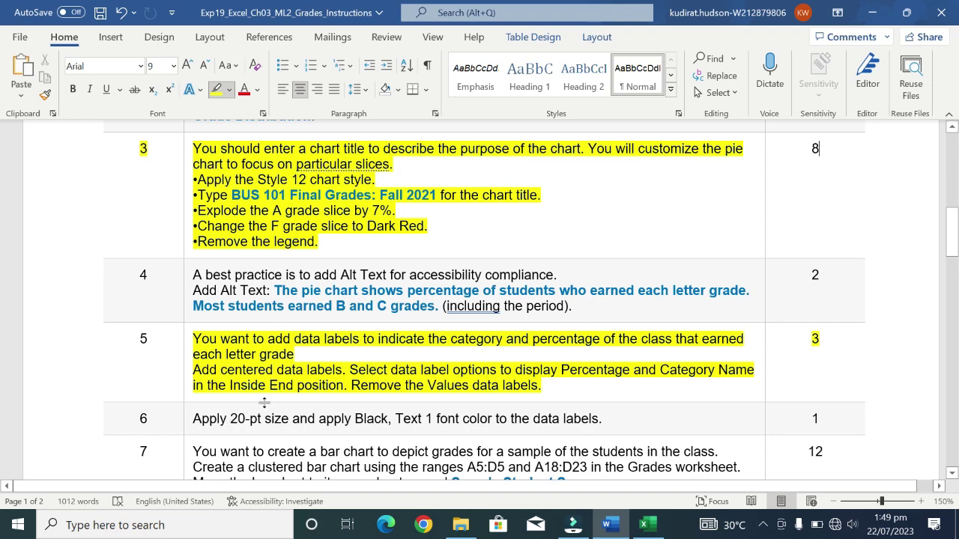
Set the data labels to show Category Name and Percentage, without Value or leader lines
click(611, 524)
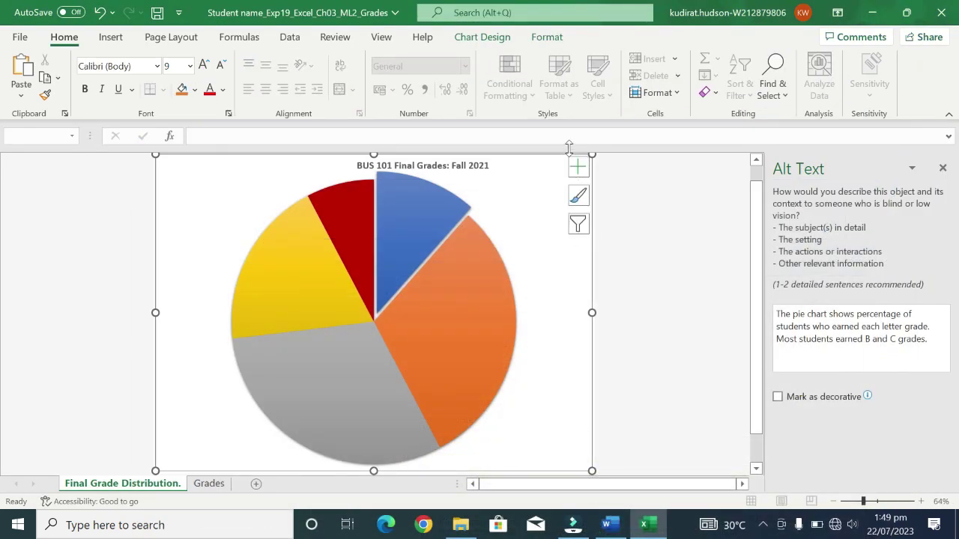
click(578, 165)
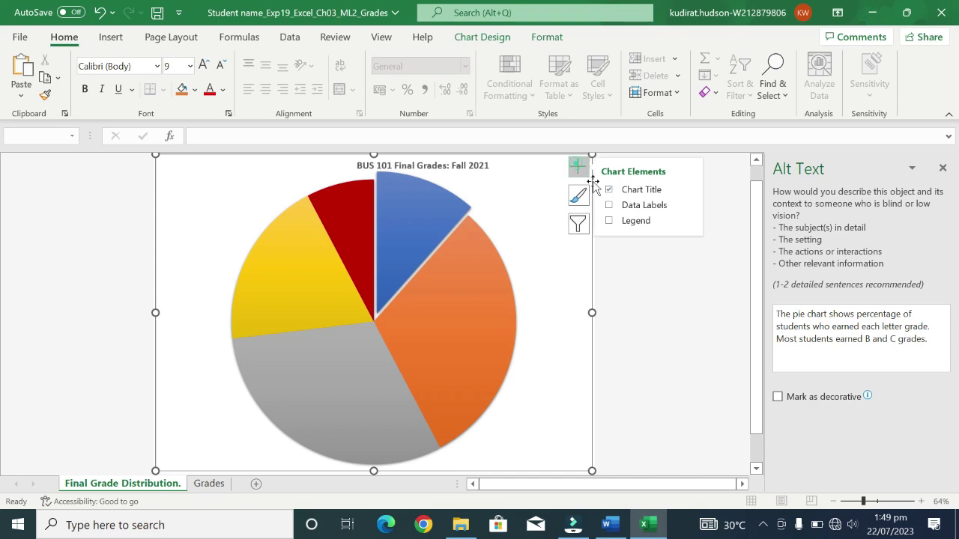
click(671, 205)
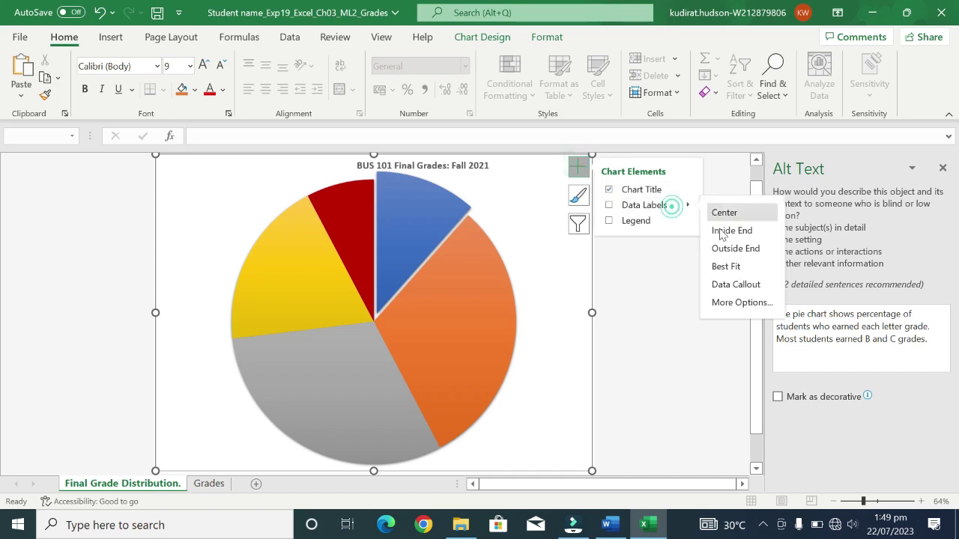
click(724, 302)
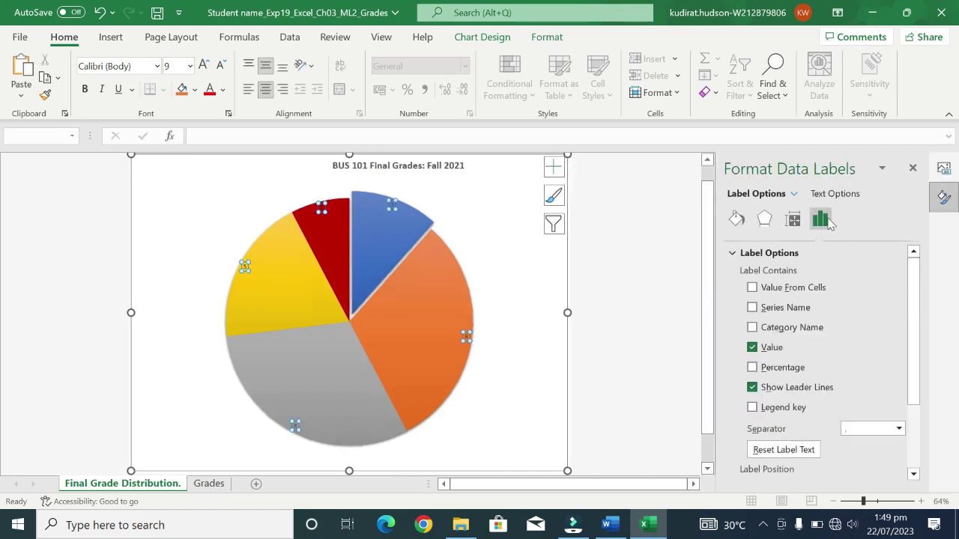
click(752, 328)
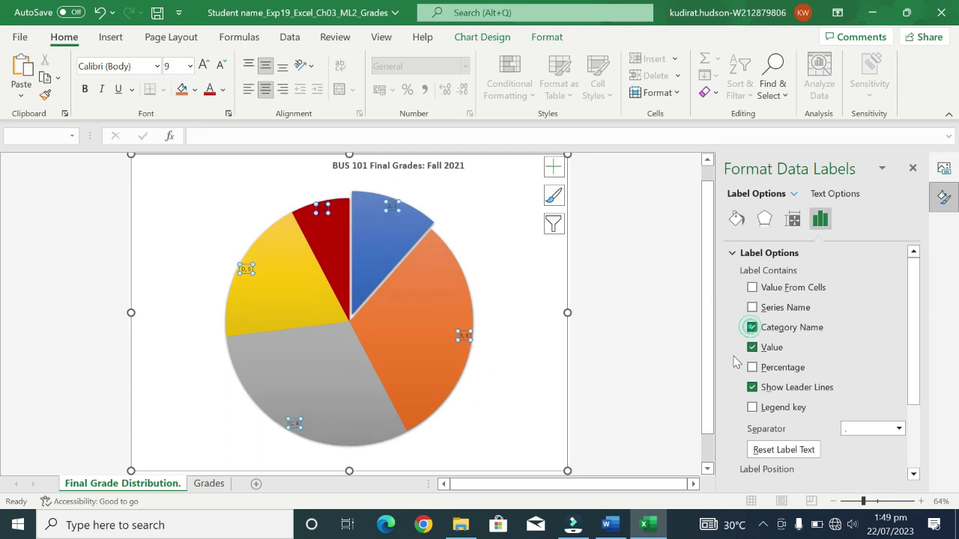
click(752, 348)
click(753, 367)
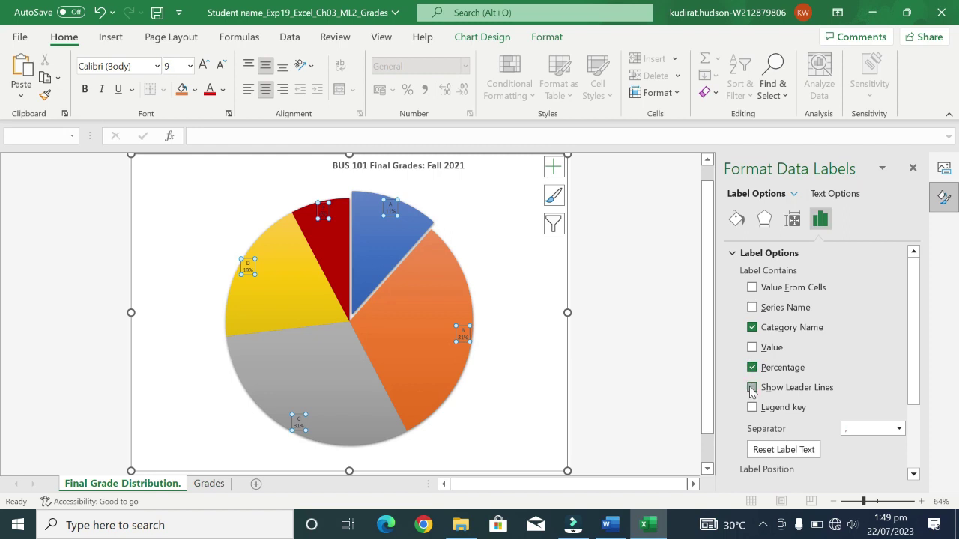
click(752, 388)
Set the data label position to Center on each slice
click(866, 364)
drag(912, 360, 916, 412)
click(752, 400)
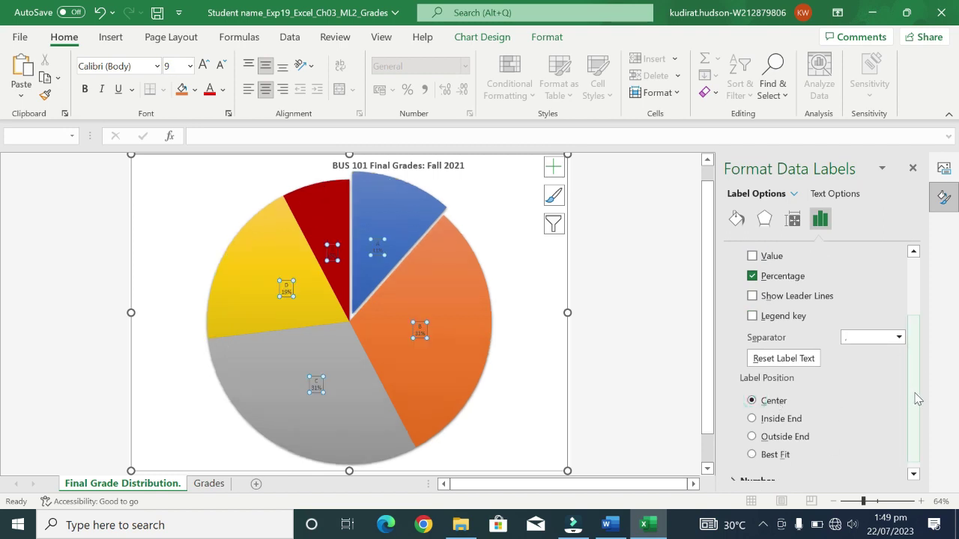
drag(918, 399, 918, 405)
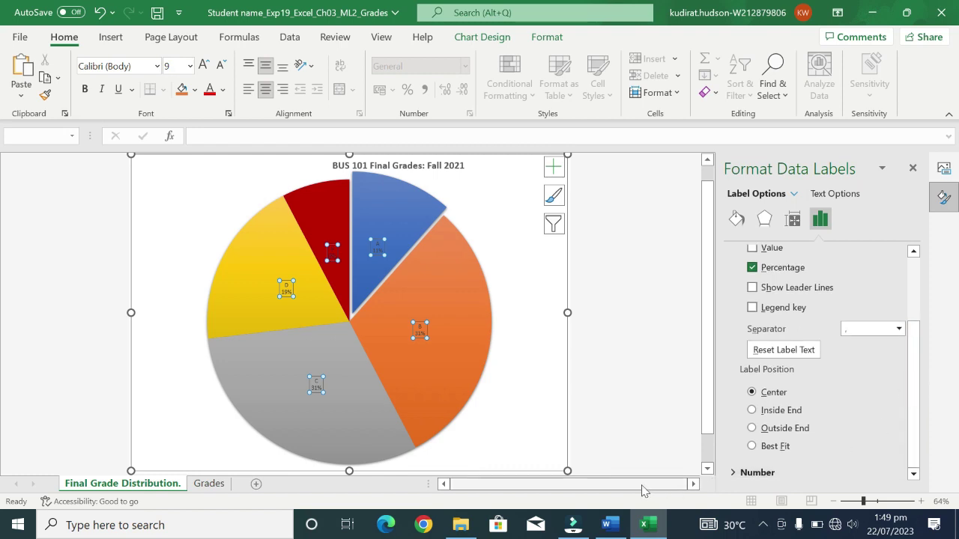
click(640, 437)
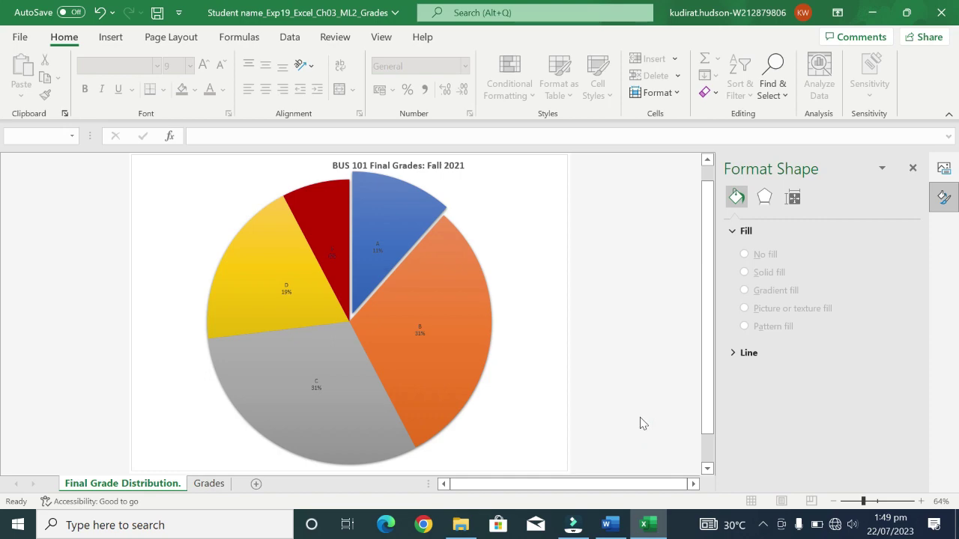
click(611, 525)
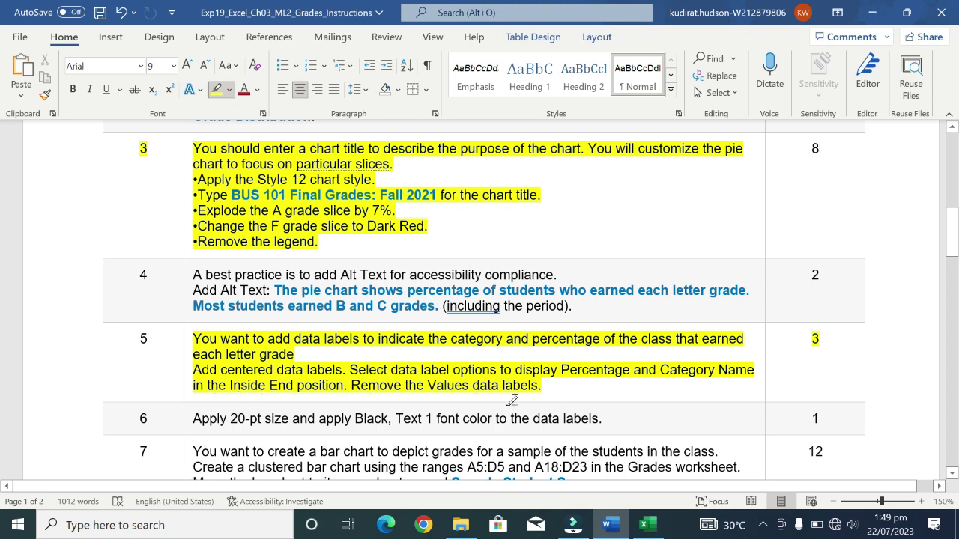
click(644, 527)
click(526, 199)
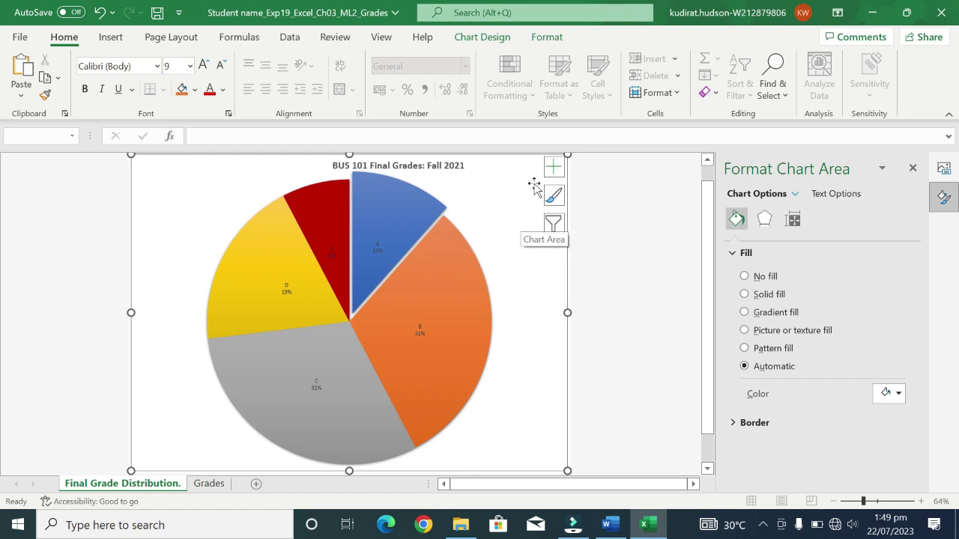
Uncheck Value in Format Data Labels, leaving only grade letter and percentage on each slice
click(553, 166)
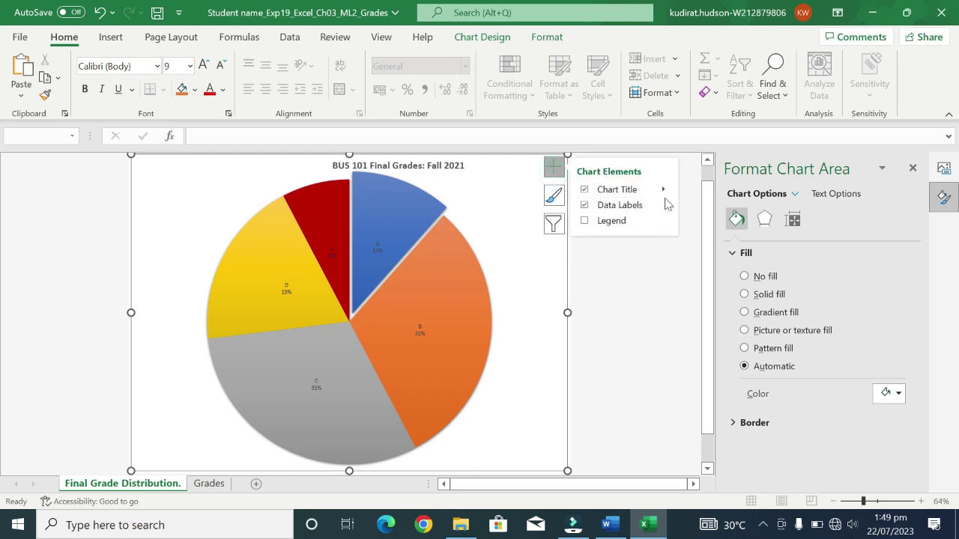
click(664, 206)
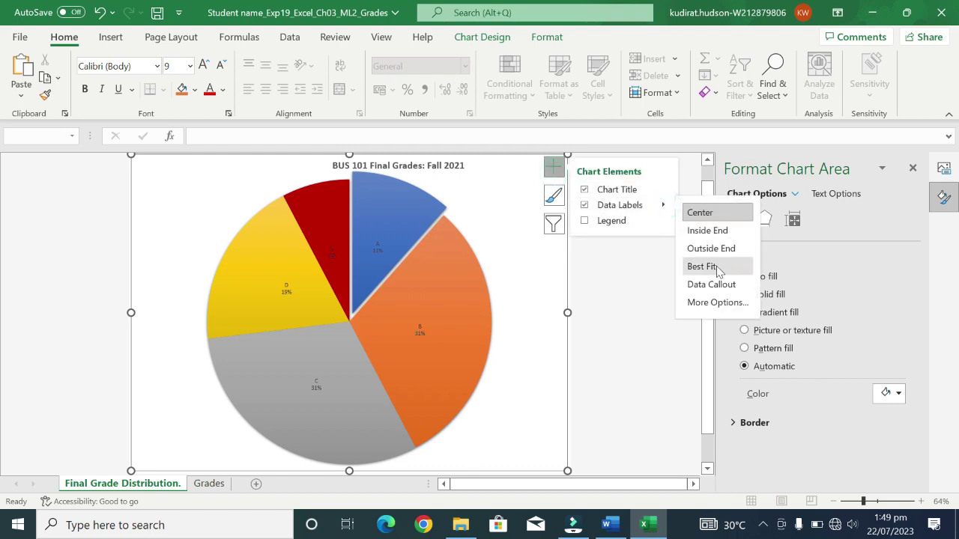
click(718, 302)
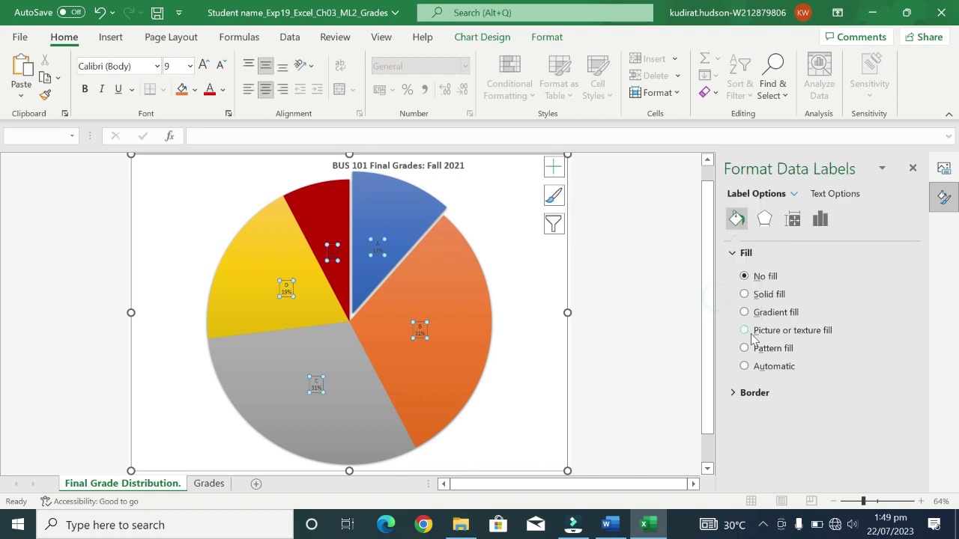
click(819, 218)
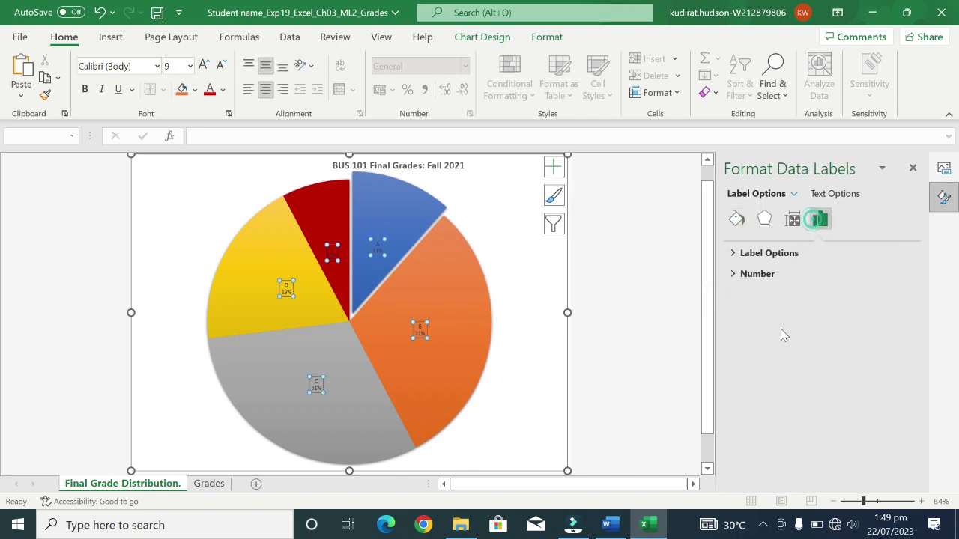
click(788, 255)
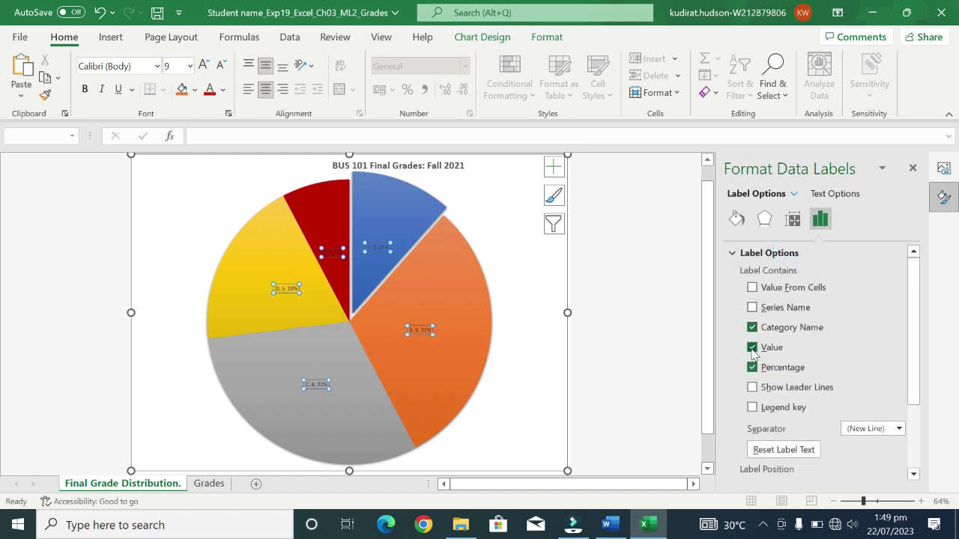
click(753, 348)
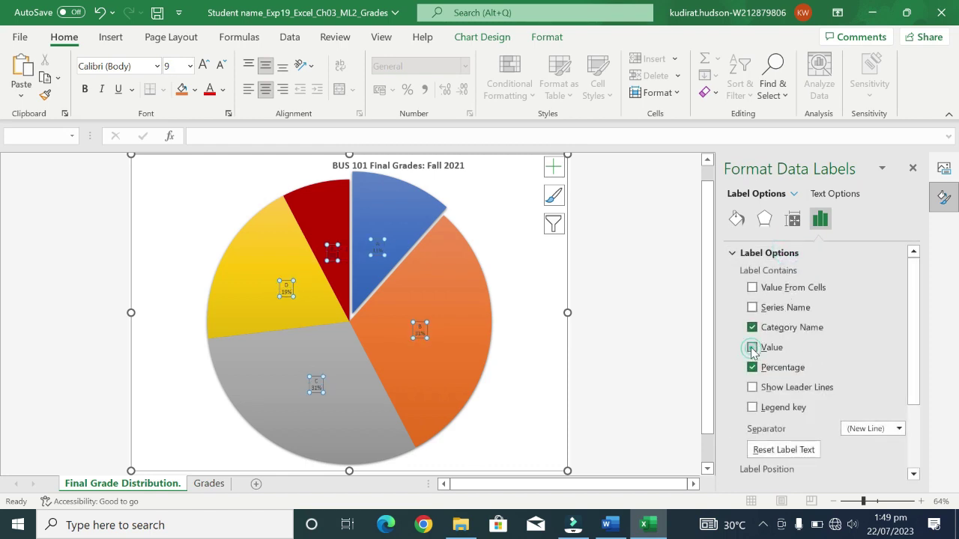
click(509, 302)
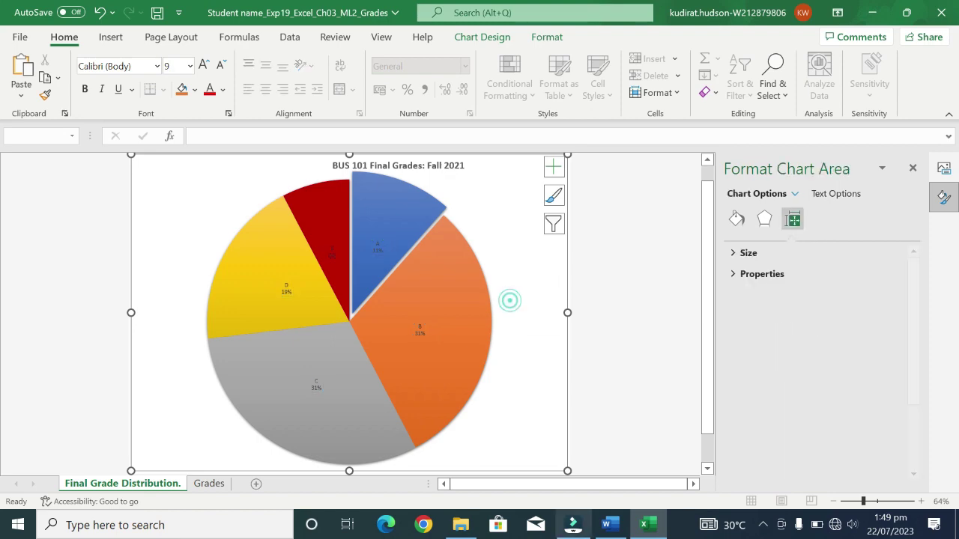
In Word, clear step 5's highlight and highlight the whole step 6 font instruction in yellow
click(622, 524)
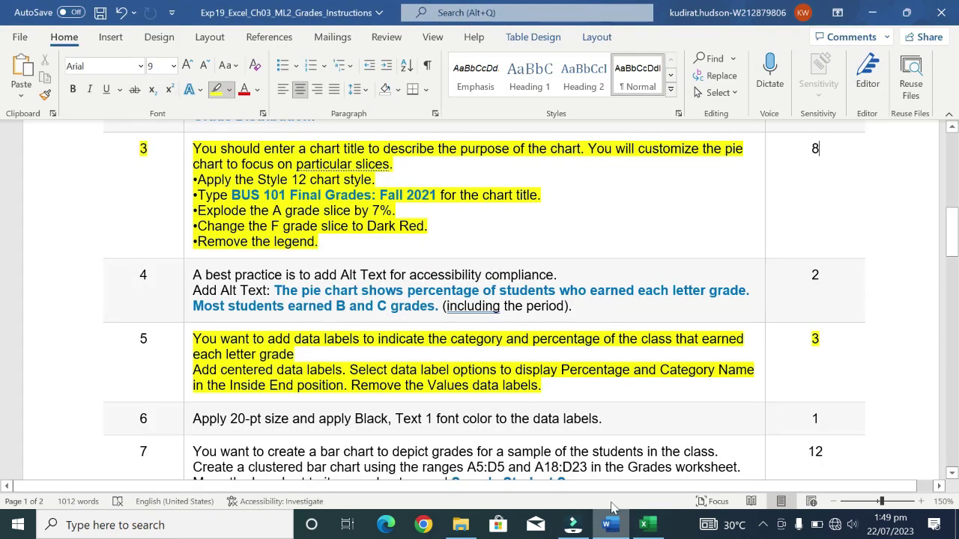
click(182, 380)
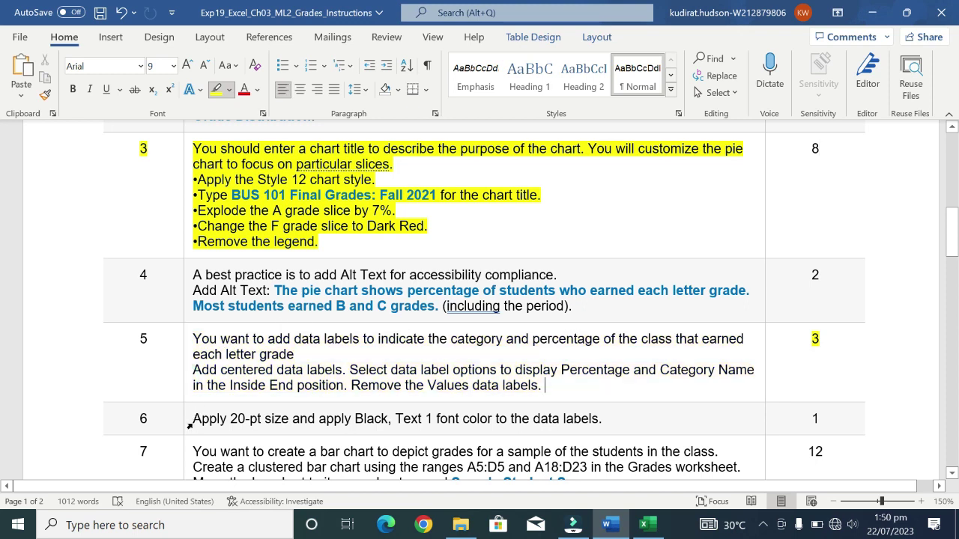
triple_click(195, 421)
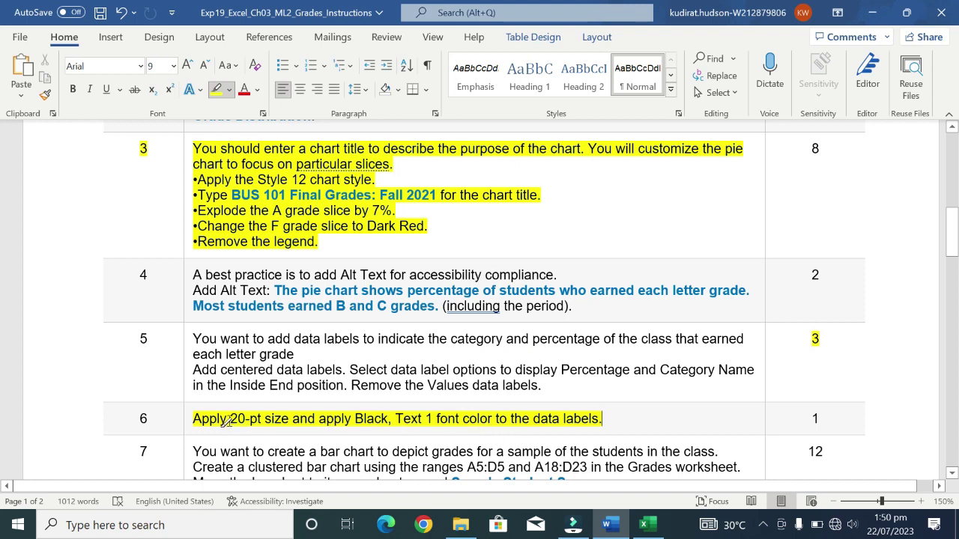
drag(228, 420, 363, 423)
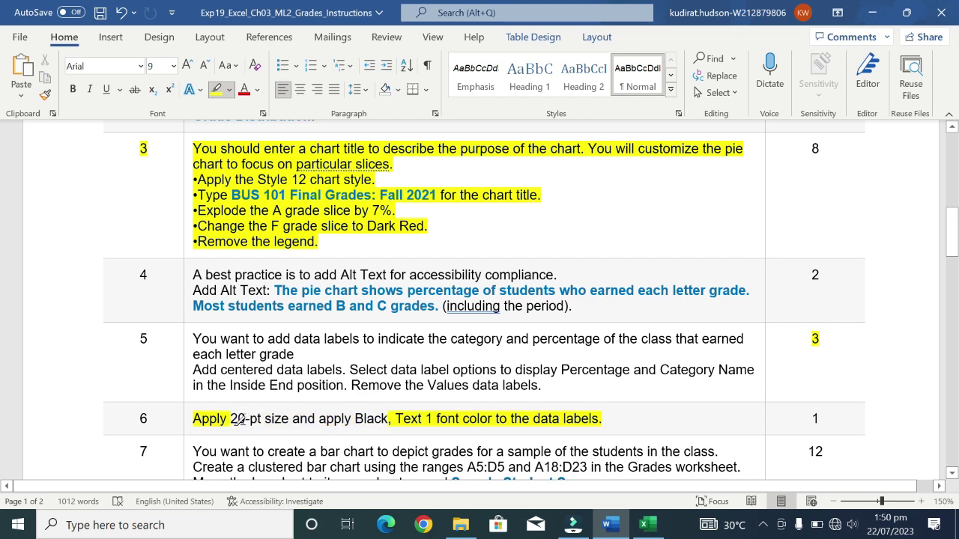
drag(241, 421, 384, 418)
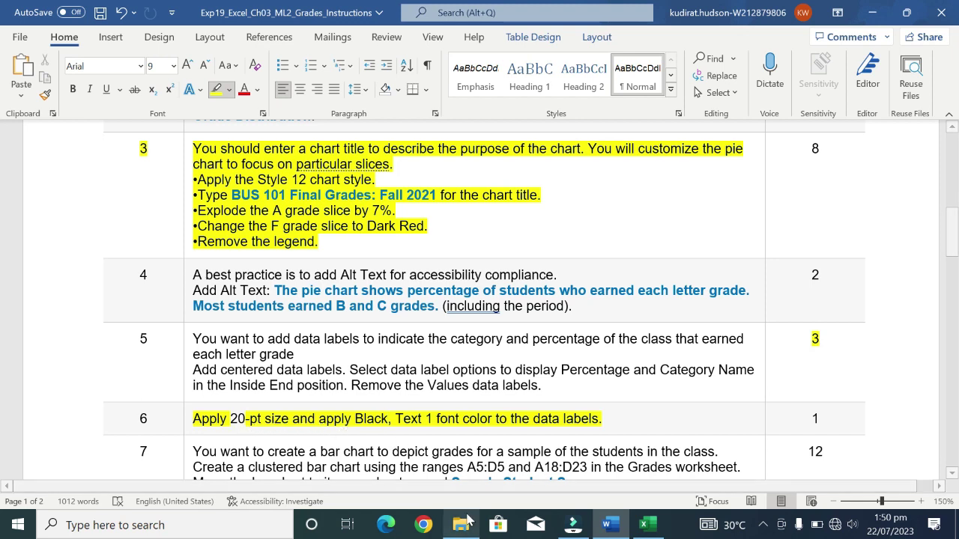
Set the pie chart's B grade data label to 20 pt text in Black, Text 1
click(640, 530)
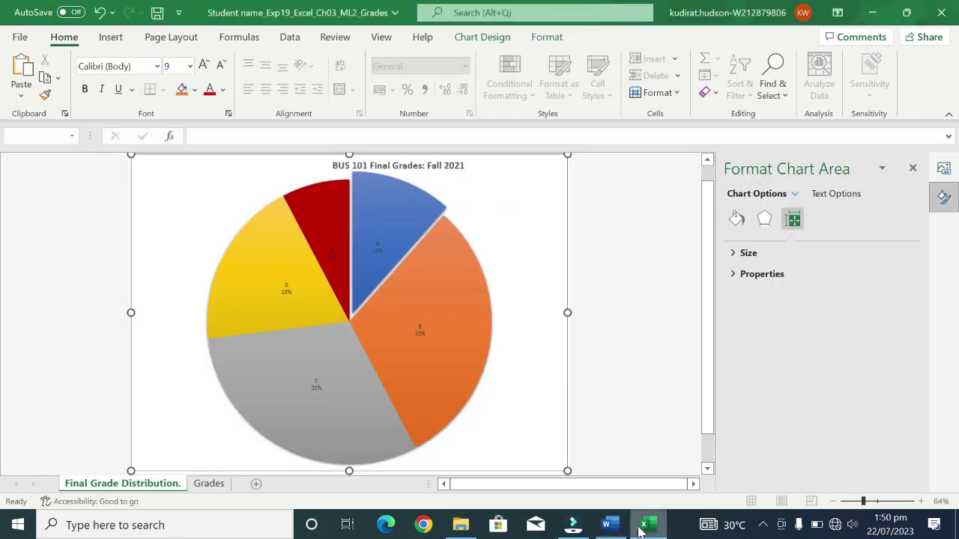
click(417, 337)
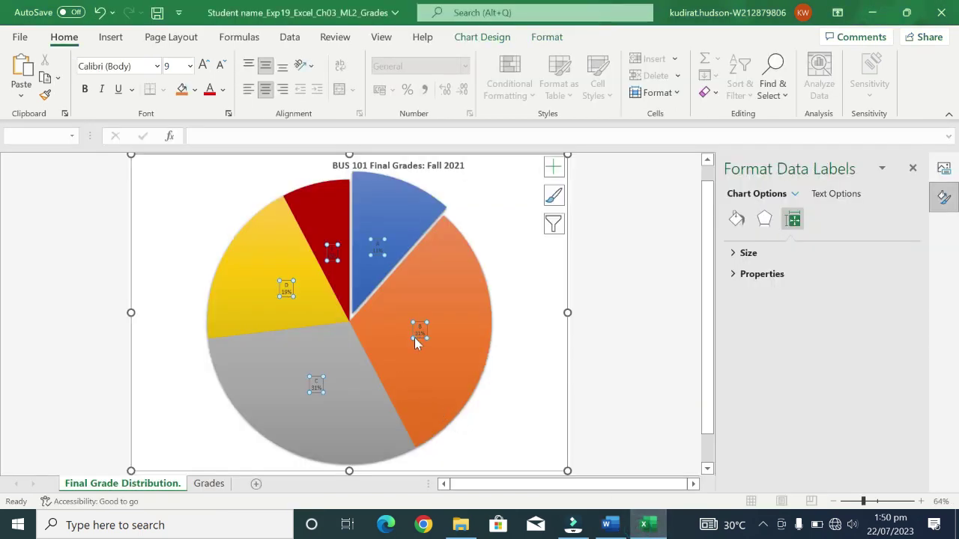
click(420, 330)
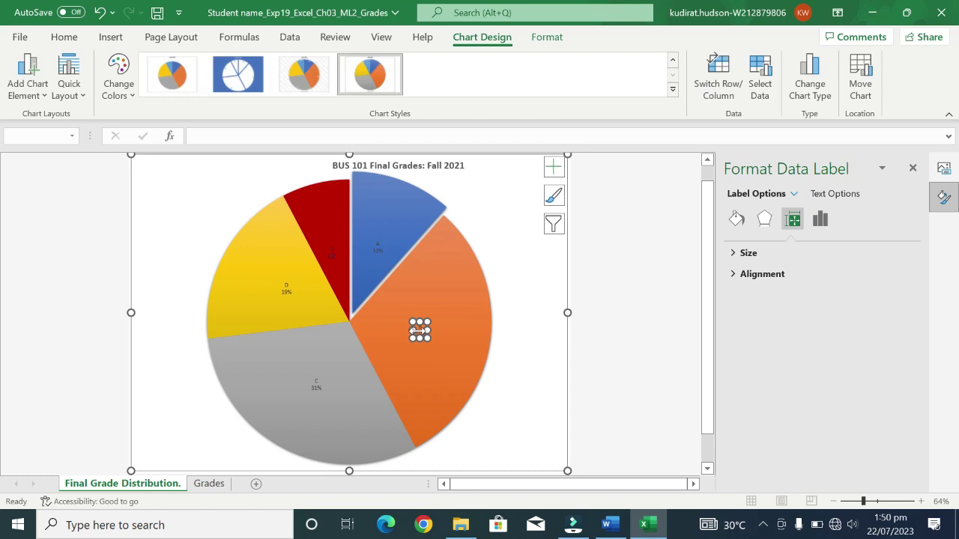
right_click(420, 330)
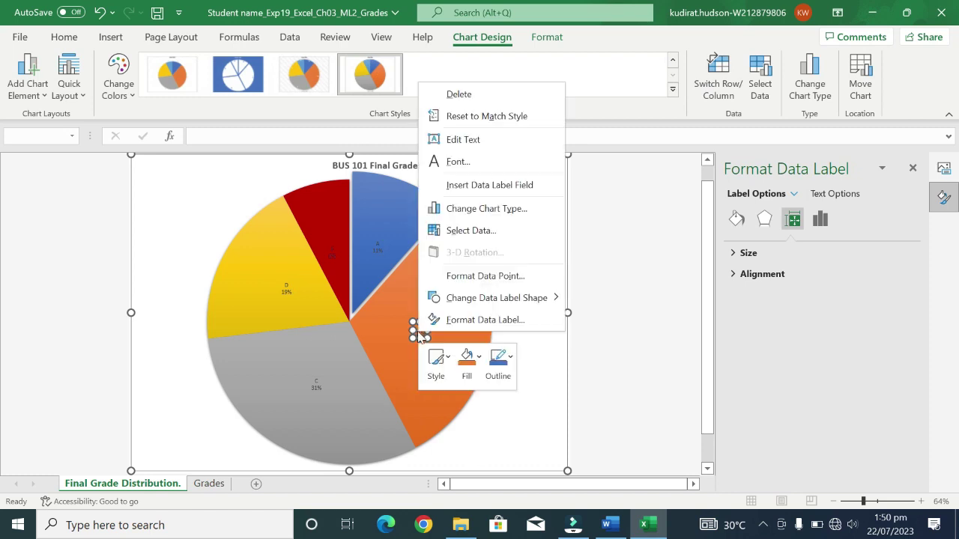
click(452, 170)
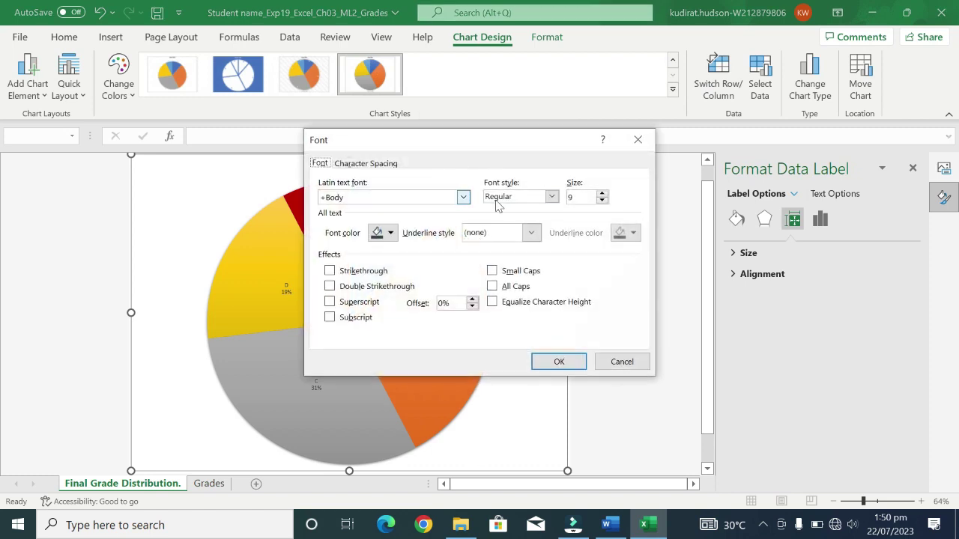
click(575, 196)
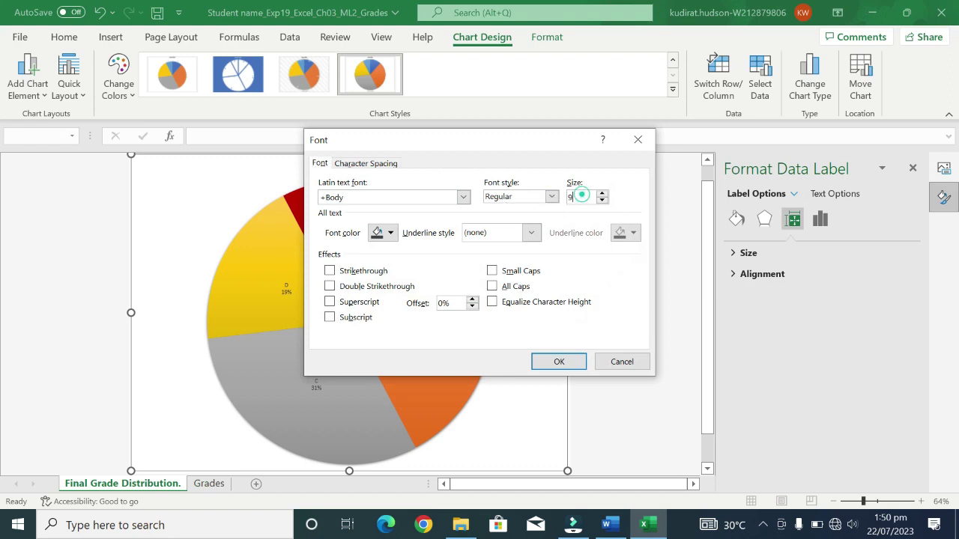
click(575, 196)
click(581, 201)
click(576, 198)
text(20)
click(390, 233)
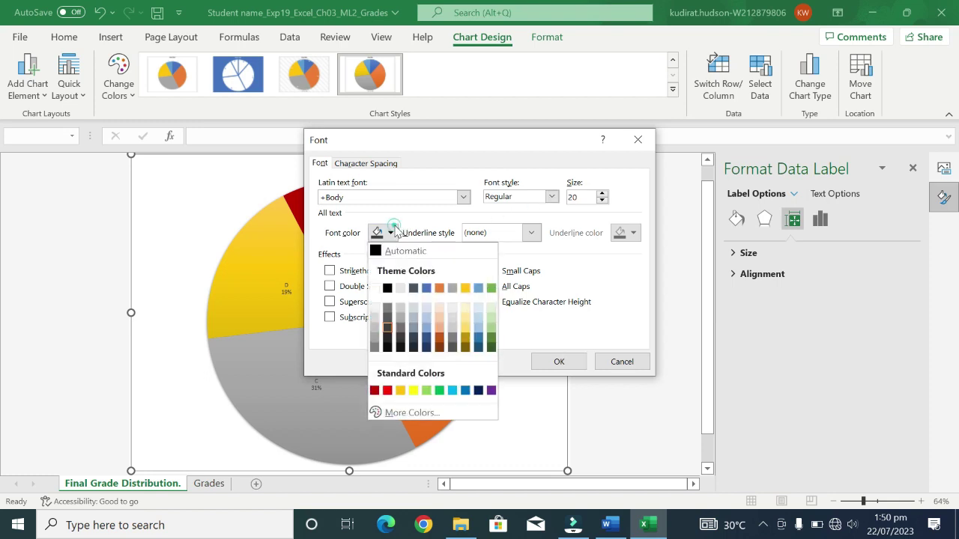
click(387, 288)
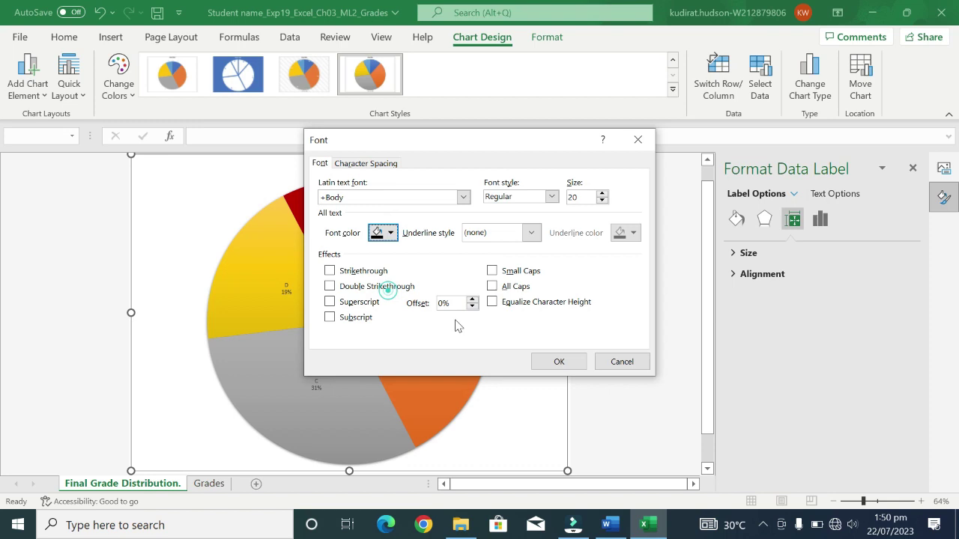
click(558, 362)
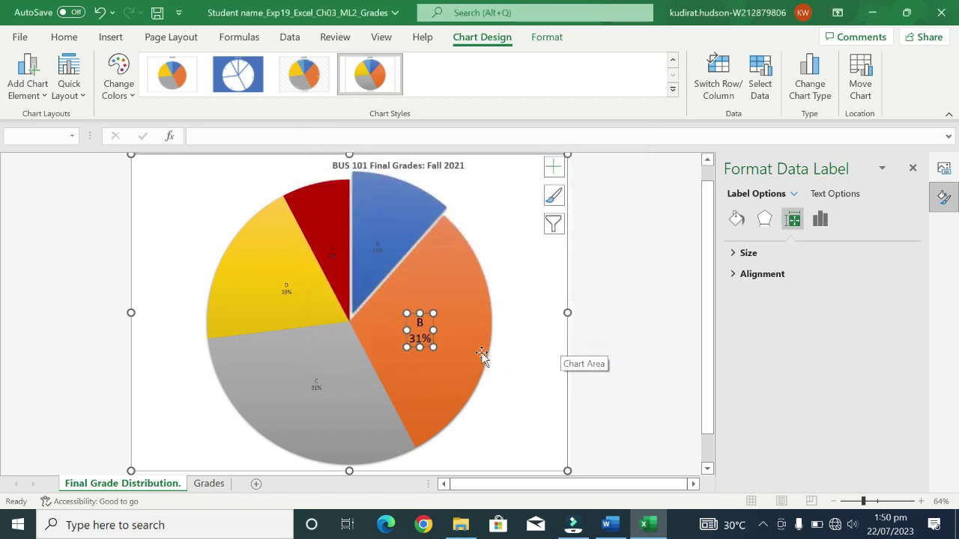
Select all the pie's data labels and set their font to 20 pt, Black, Text 1
click(280, 360)
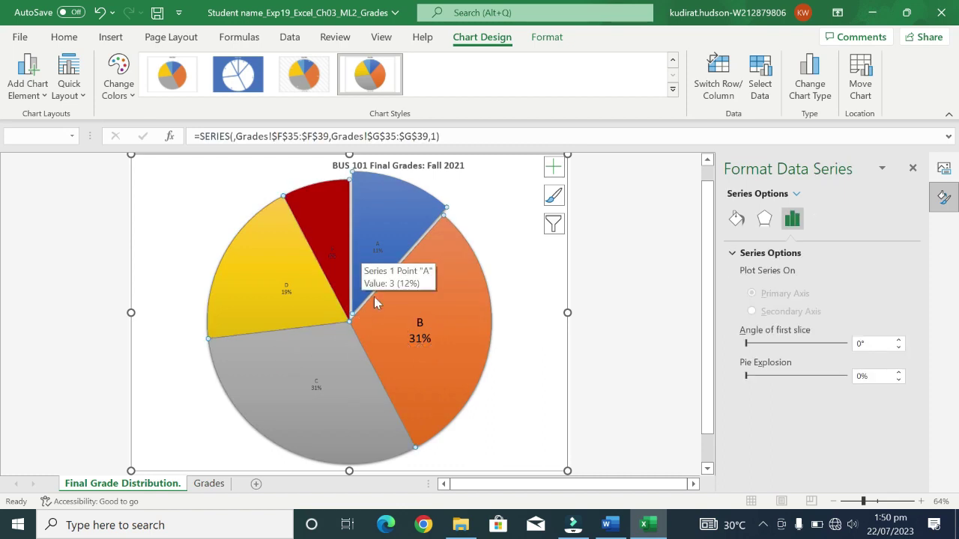
click(418, 325)
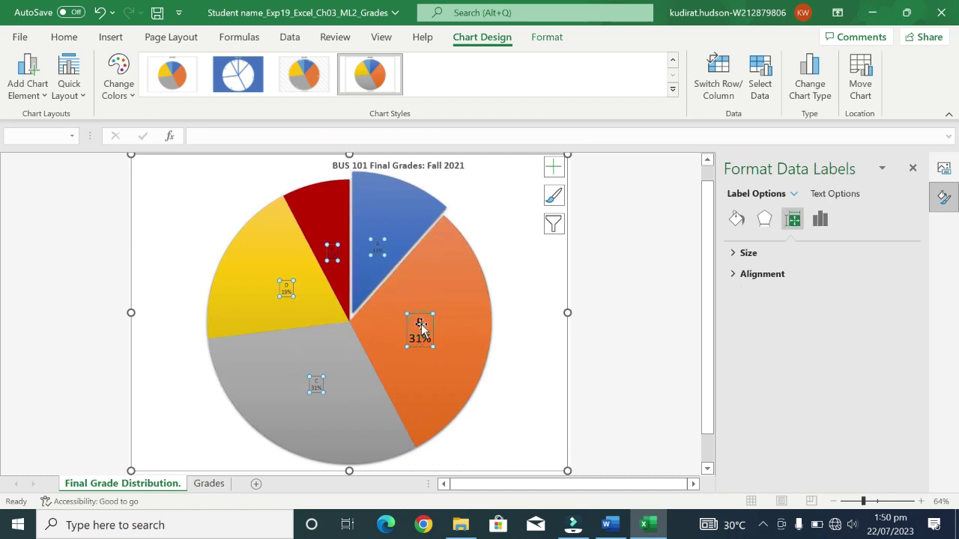
click(421, 325)
click(389, 333)
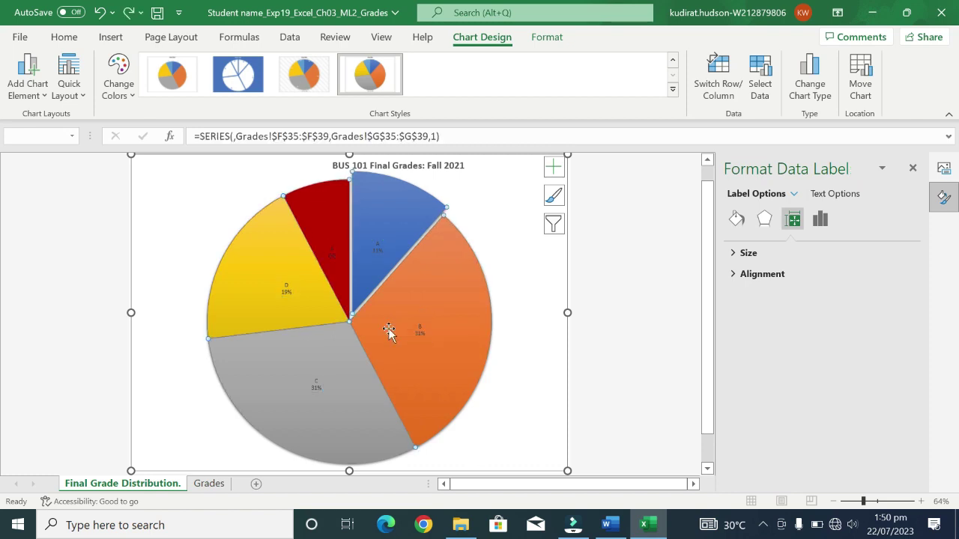
click(289, 292)
right_click(291, 293)
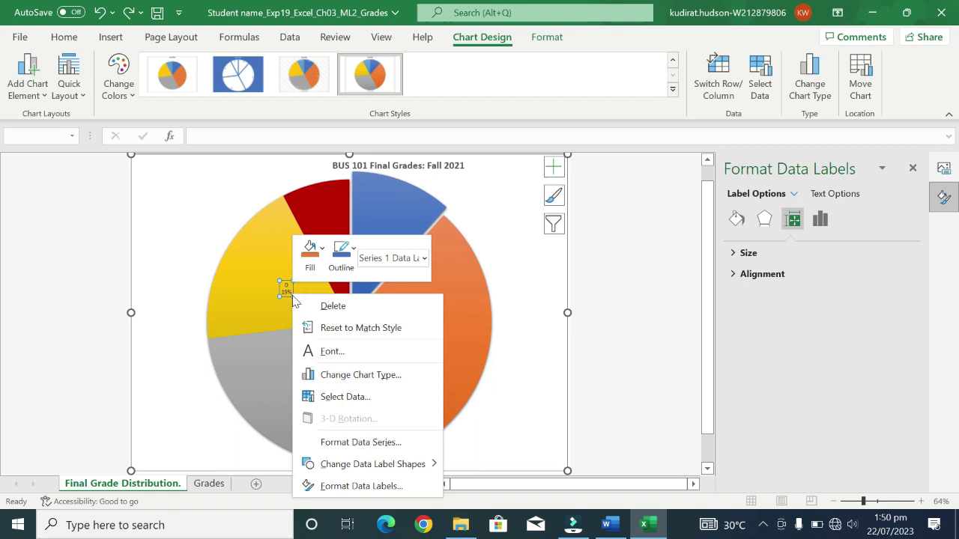
click(354, 352)
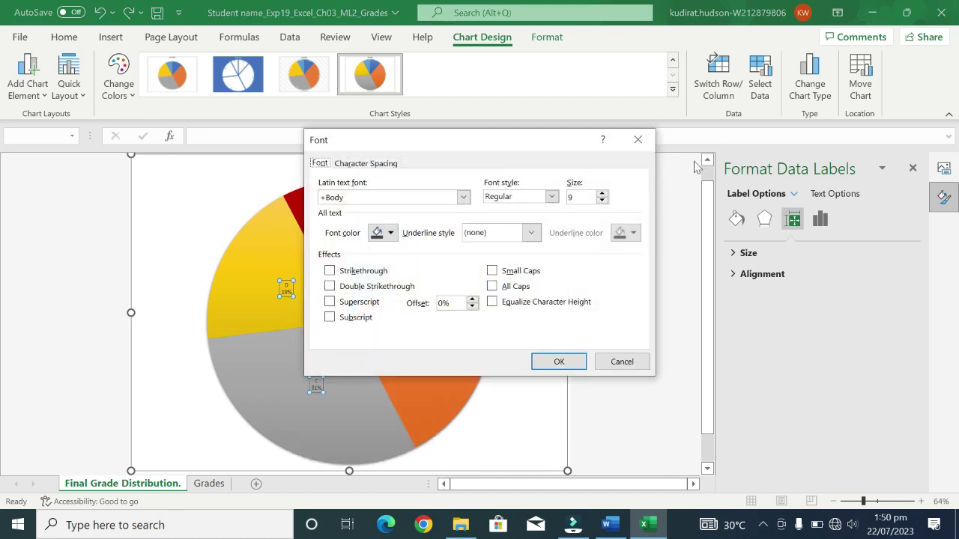
click(574, 196)
click(574, 197)
text(20)
click(577, 262)
click(382, 236)
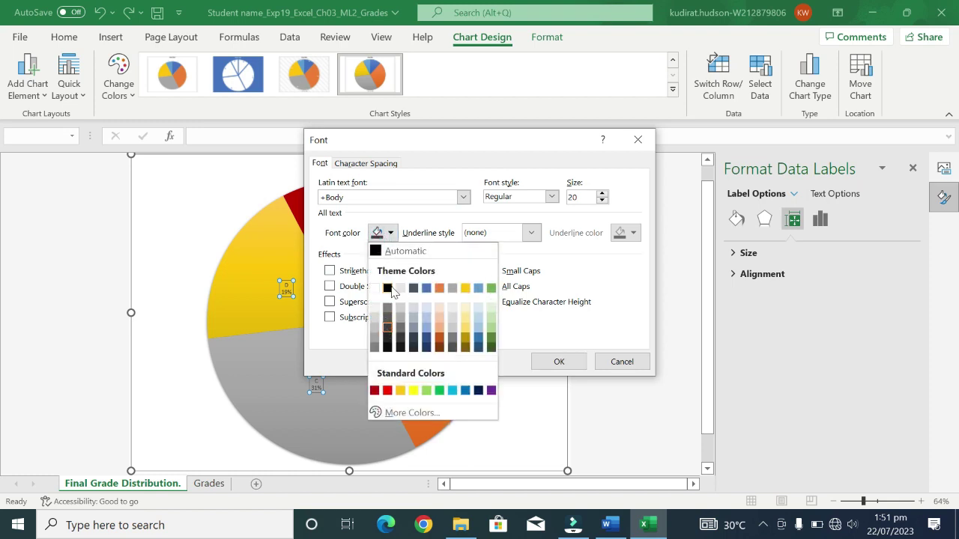
click(388, 289)
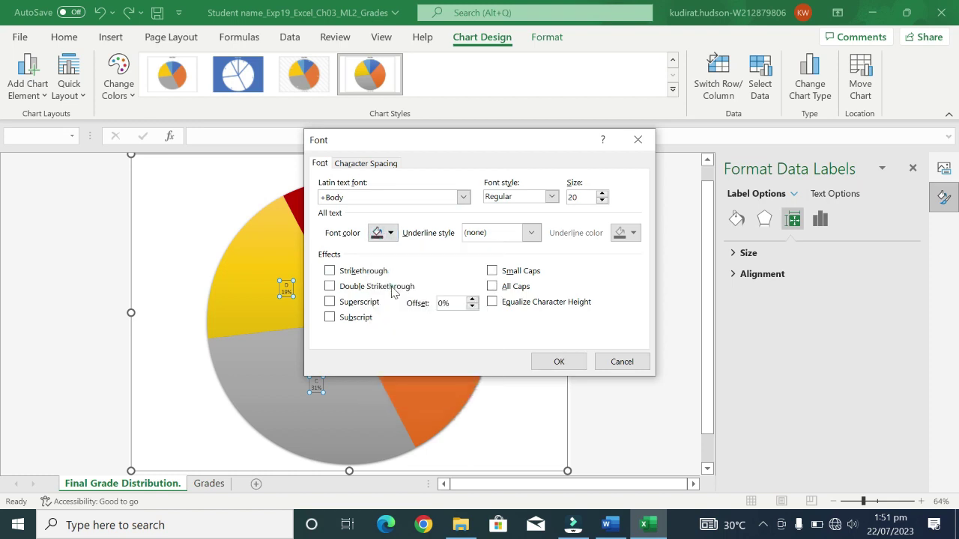
click(566, 362)
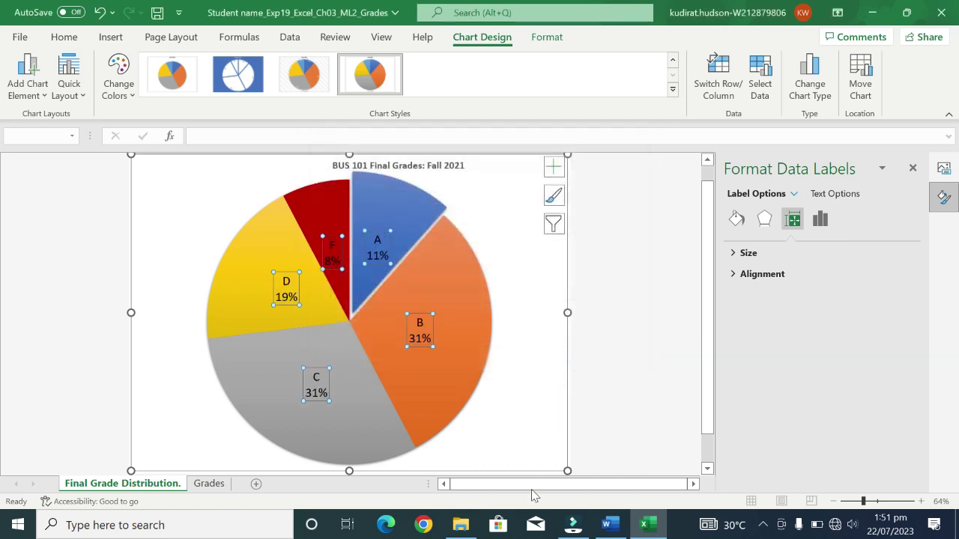
Highlight step 7's clustered bar chart instruction in yellow, removing the highlight from step 6
click(603, 526)
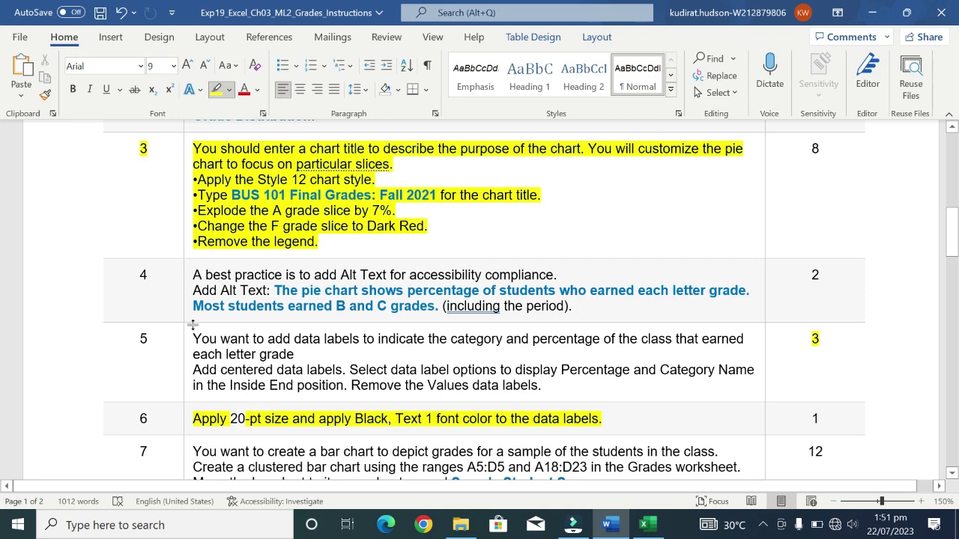
scroll(183, 398, down, 3)
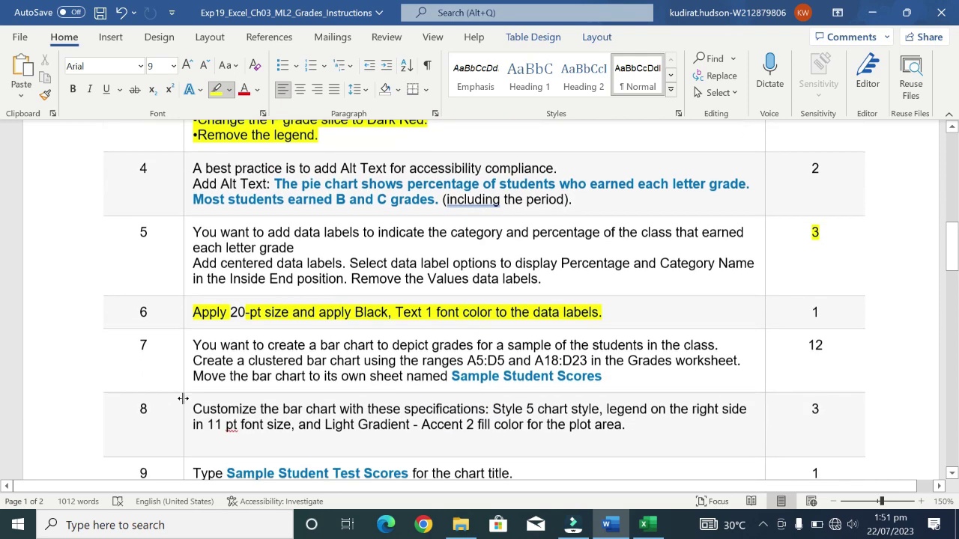
scroll(183, 398, down, 2)
scroll(182, 337, down, 2)
scroll(184, 260, down, 1)
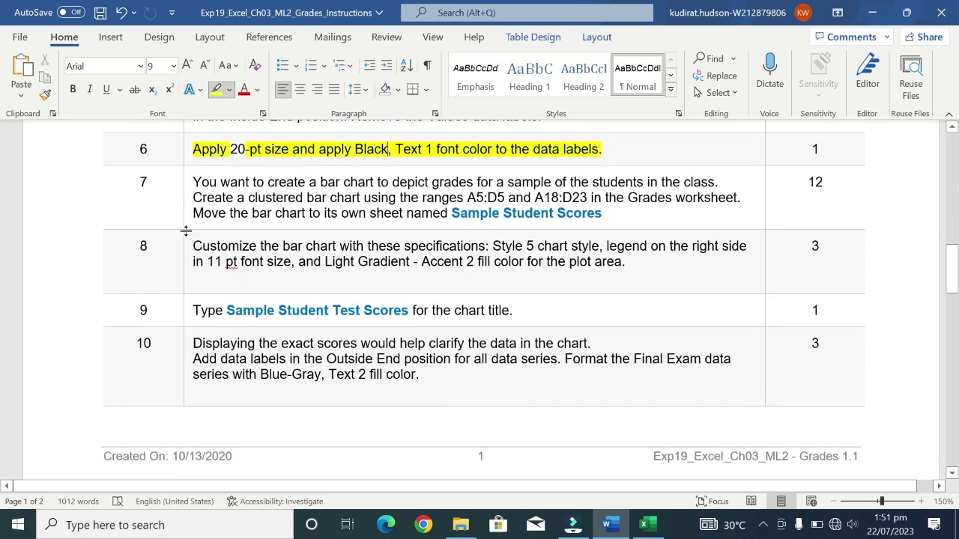
click(183, 222)
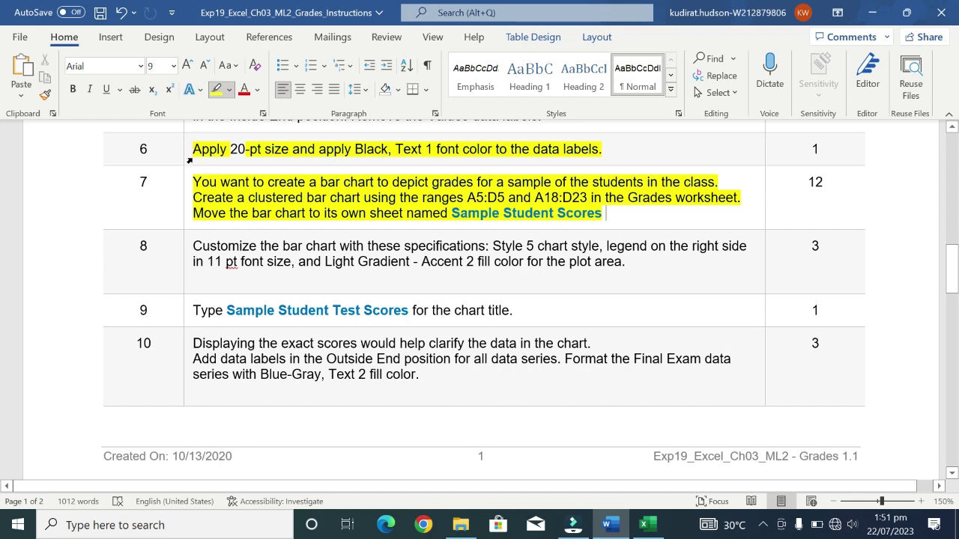
key(Escape)
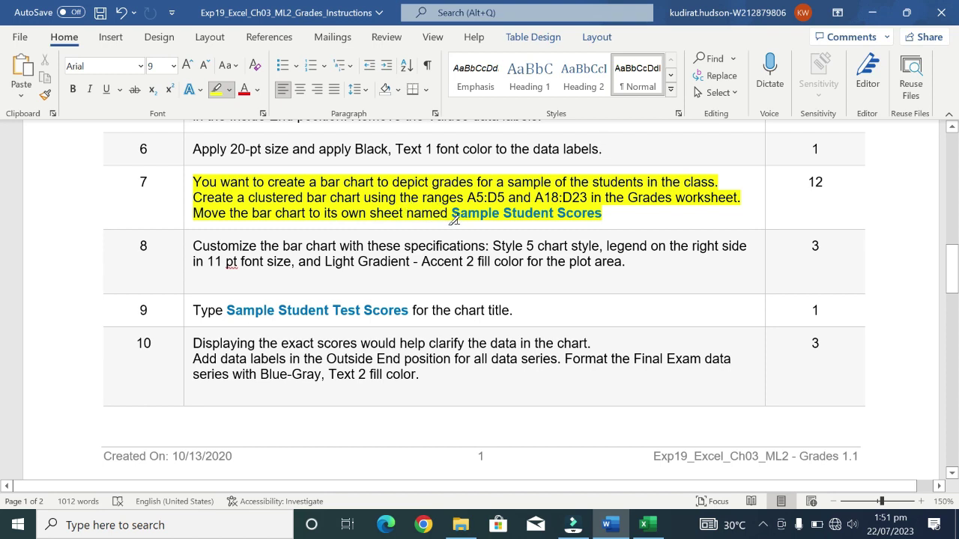
Copy the sheet name 'Sample Student Scores' from step 7 and go back to Excel
mouse_move(453, 217)
mouse_down()
mouse_move(554, 211)
mouse_move(611, 221)
mouse_up()
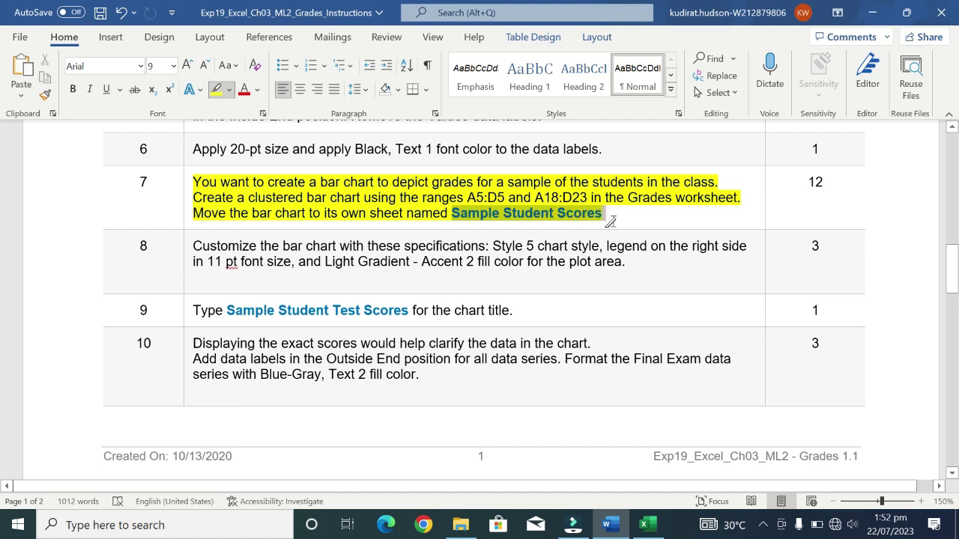
click(610, 222)
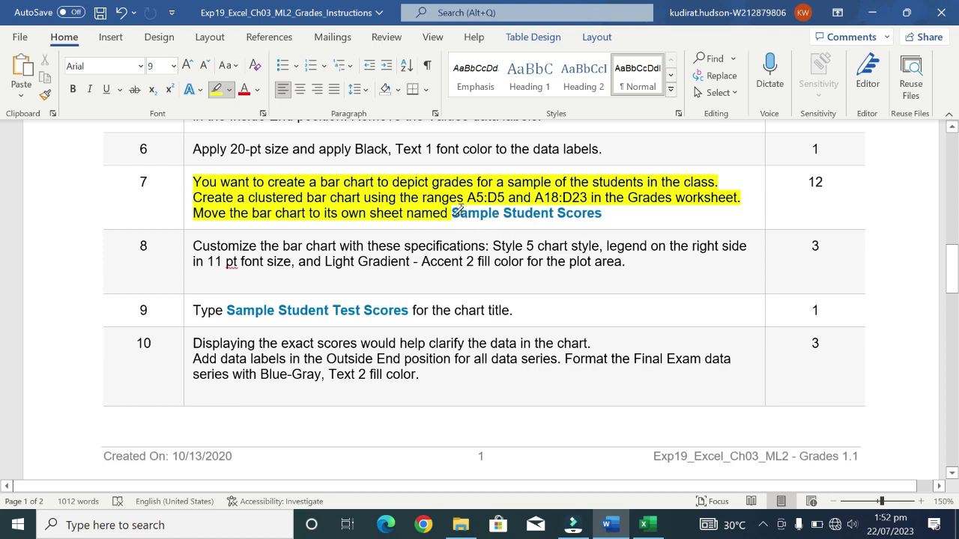
drag(453, 214, 588, 215)
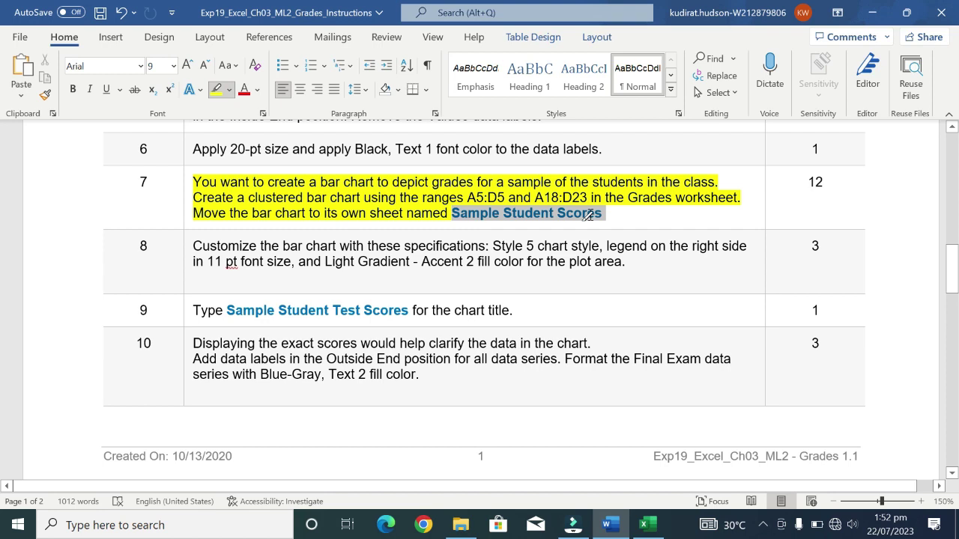
key(Right)
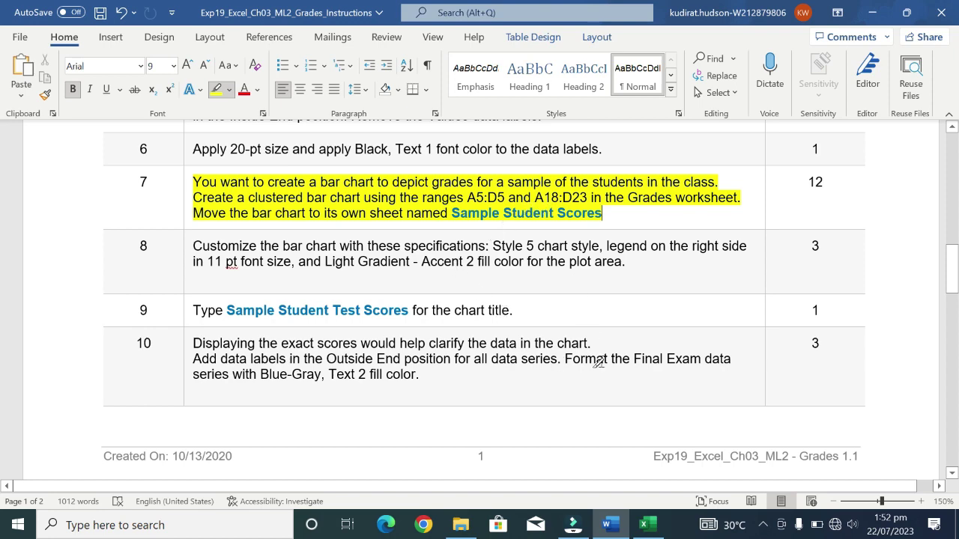
click(650, 527)
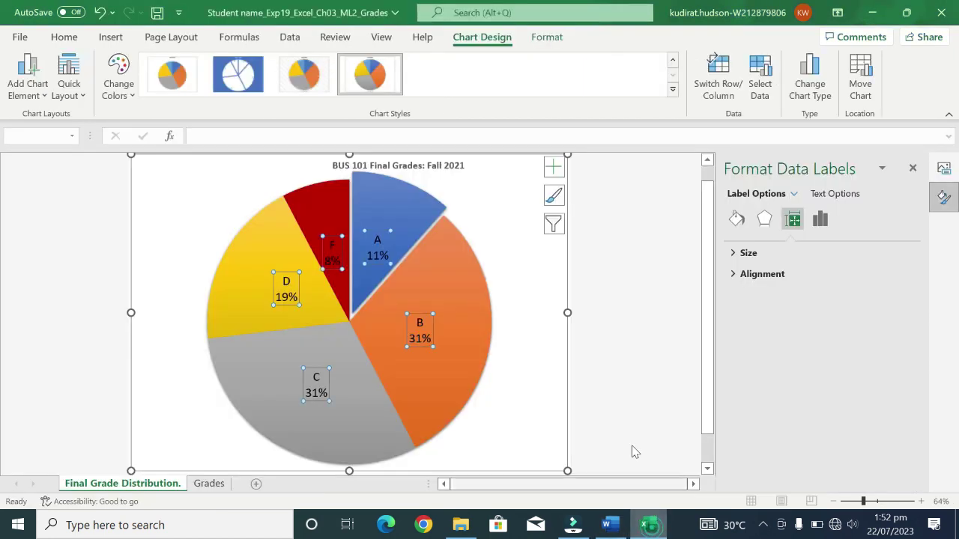
On the Grades sheet, select the column headings A5:D5
click(209, 484)
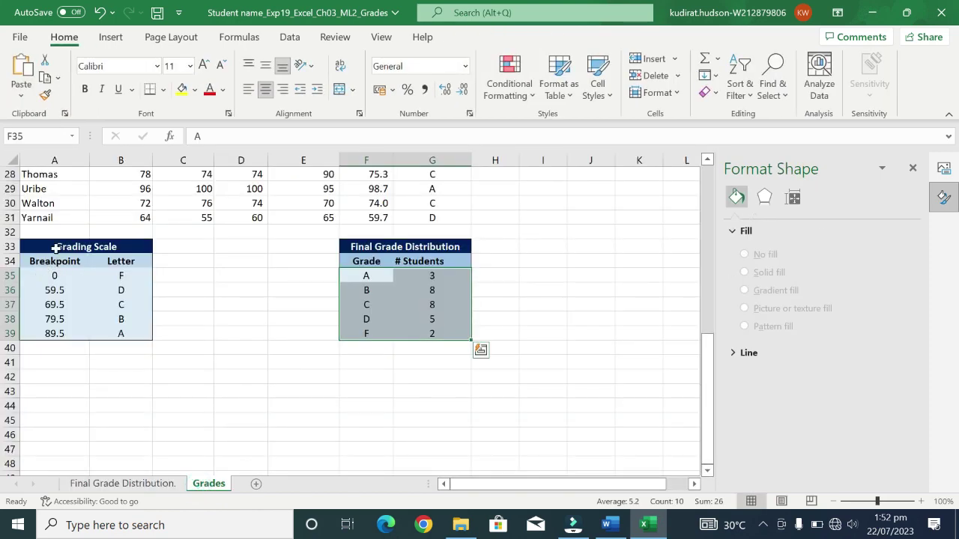
scroll(225, 198, up, 4)
scroll(214, 209, up, 5)
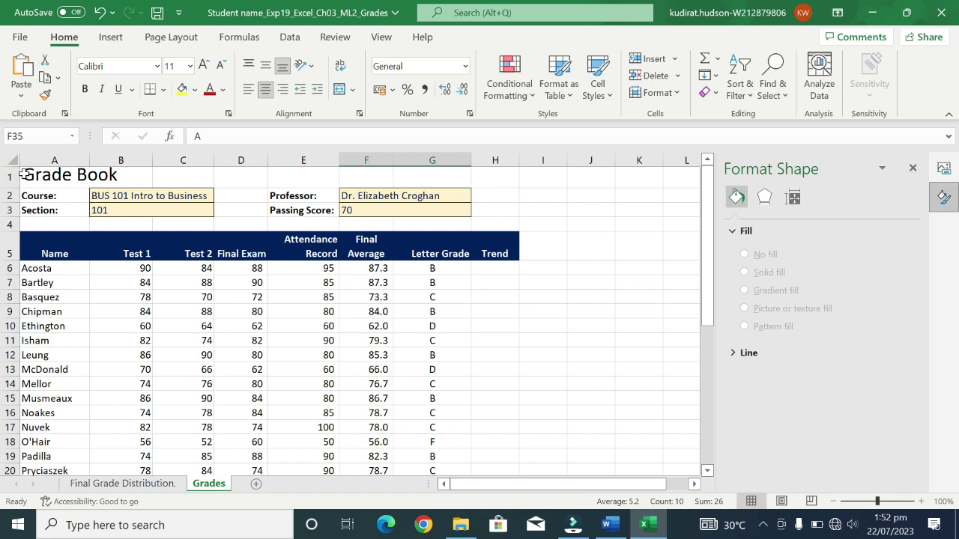
drag(39, 174, 42, 235)
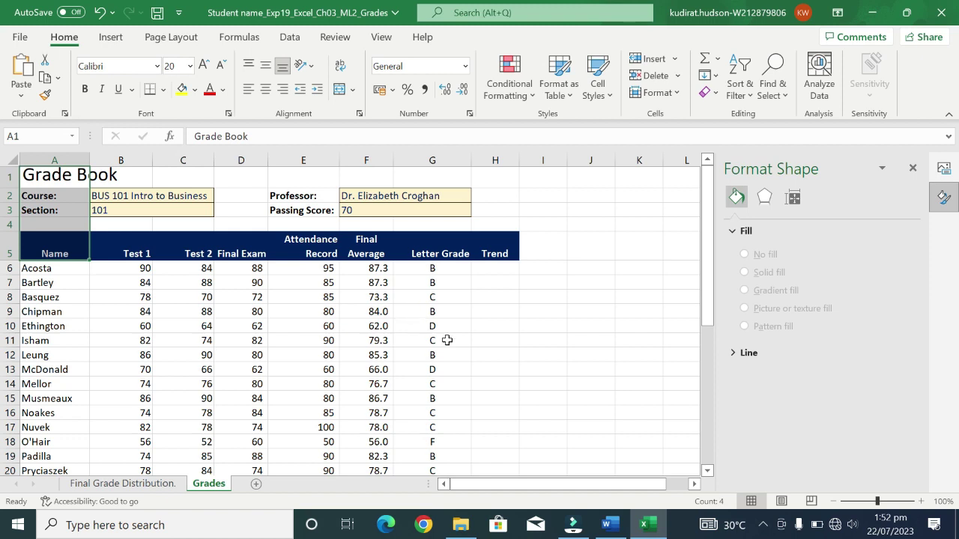
click(46, 263)
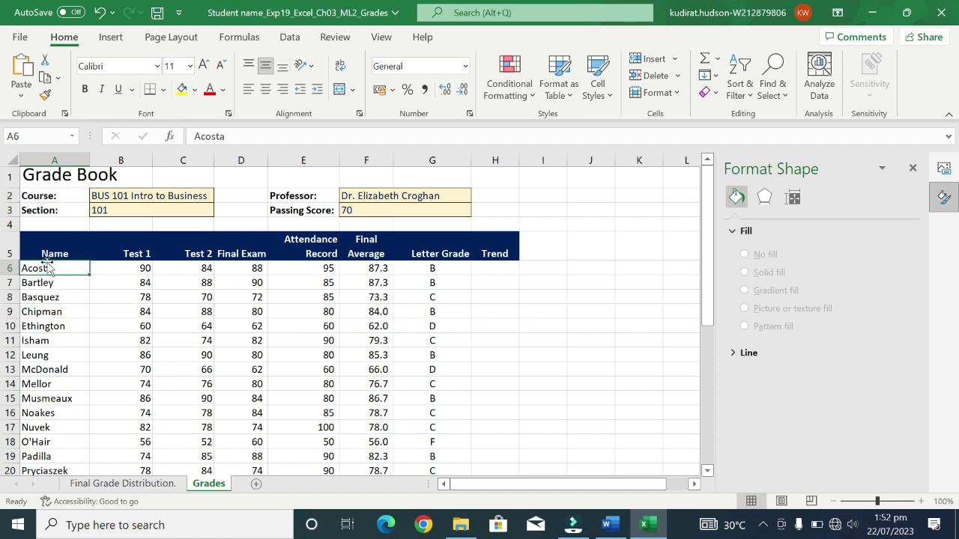
mouse_move(51, 249)
mouse_down()
mouse_move(81, 275)
mouse_move(314, 300)
mouse_up()
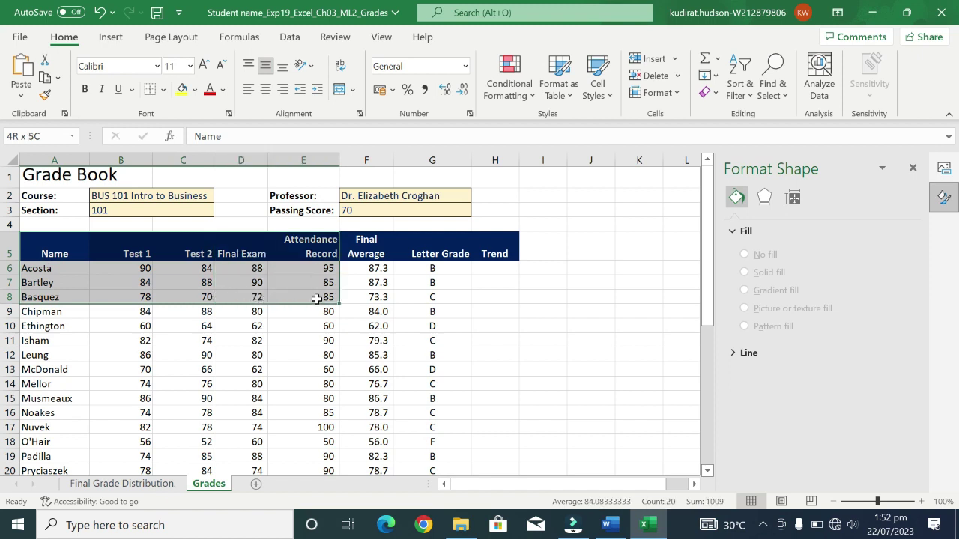
mouse_move(315, 299)
mouse_down()
mouse_move(268, 307)
mouse_move(268, 268)
mouse_move(251, 259)
mouse_up()
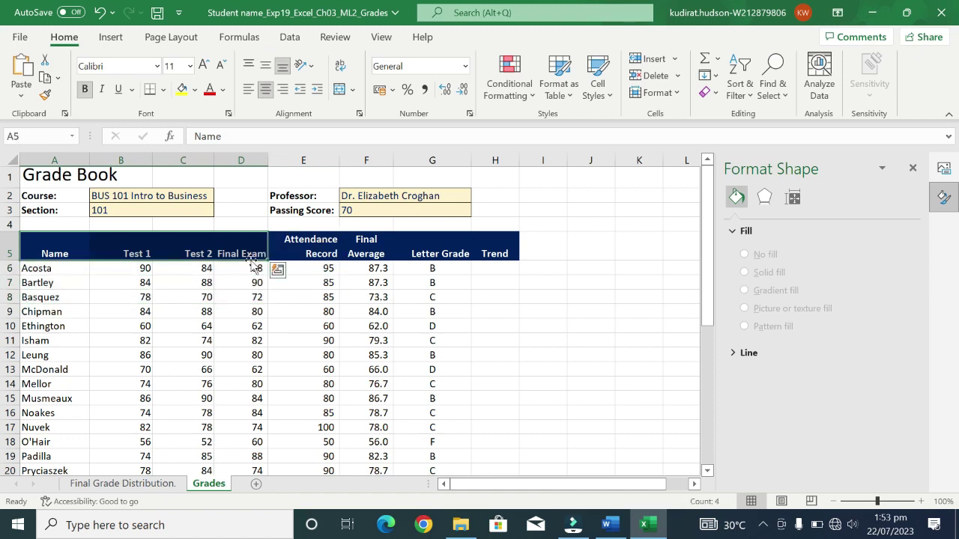
Close the Format Shape and Alt Text panes and add student rows A18:D23 to the selection
click(598, 527)
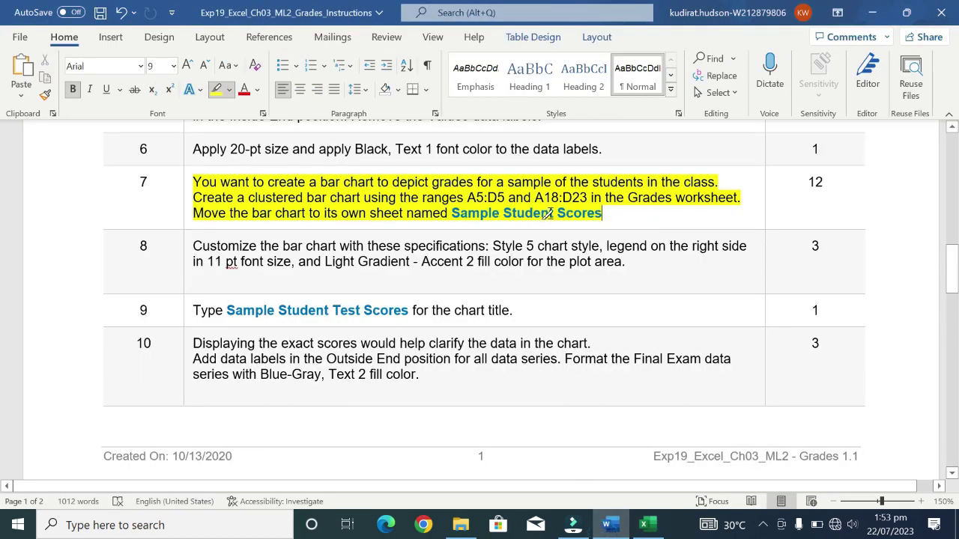
click(642, 526)
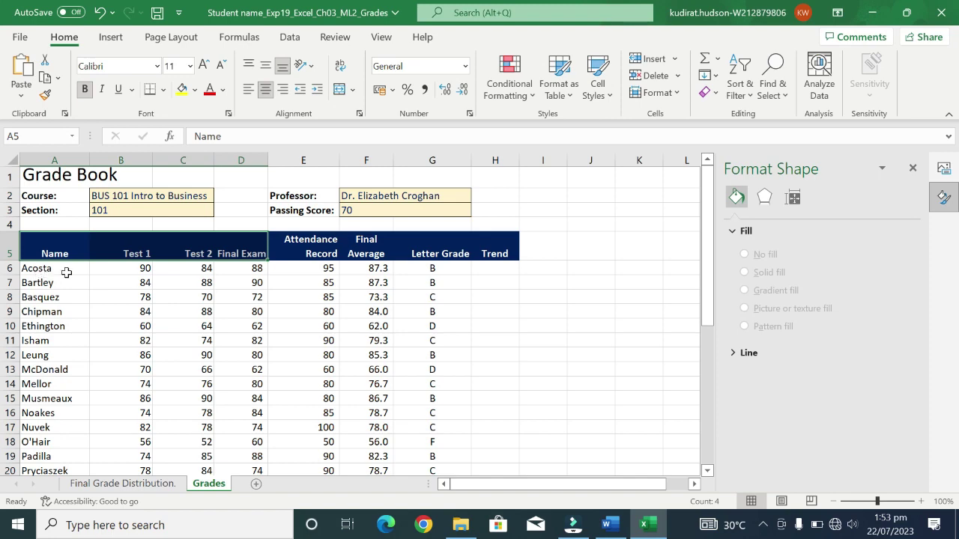
ctrl+scroll(101, 312, down, 1)
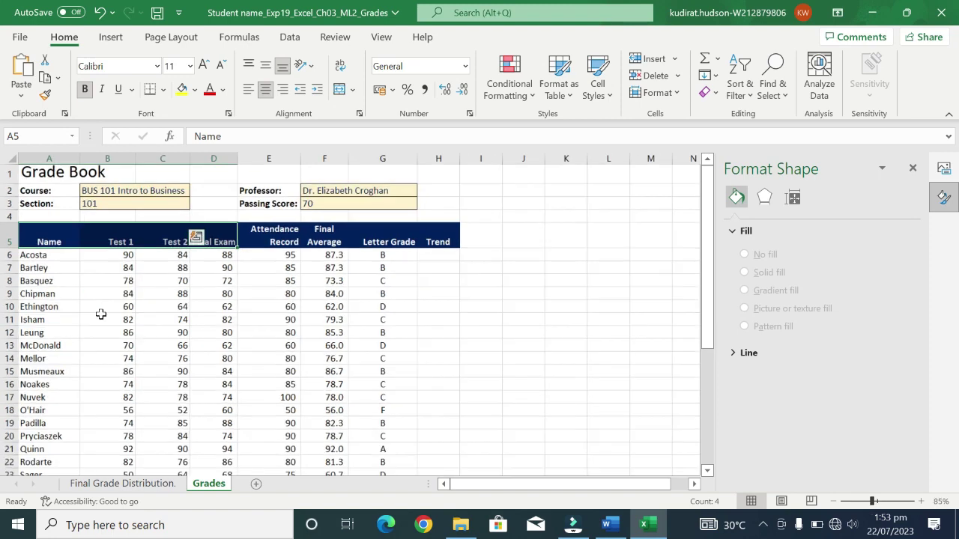
ctrl+scroll(100, 312, down, 1)
ctrl+scroll(101, 309, up, 1)
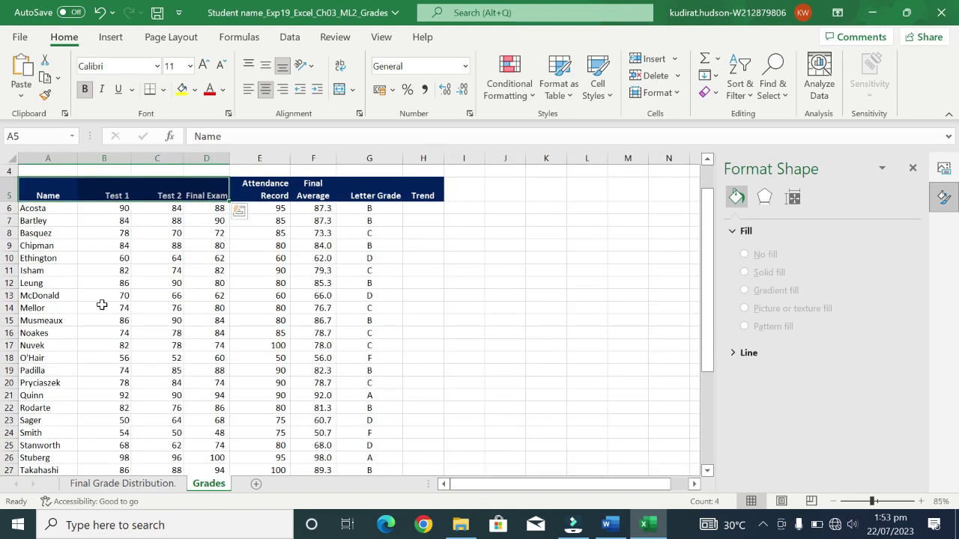
ctrl+scroll(101, 300, up, 1)
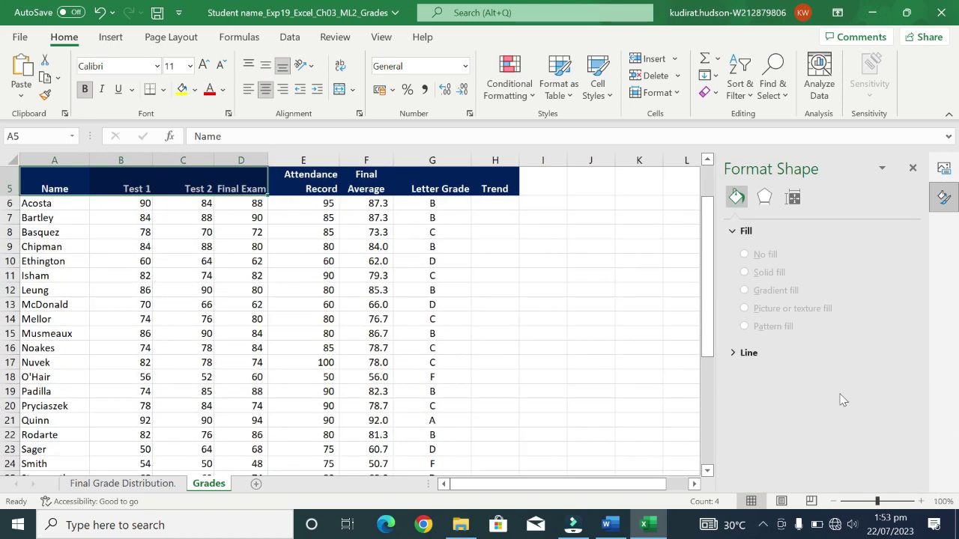
click(914, 170)
click(942, 167)
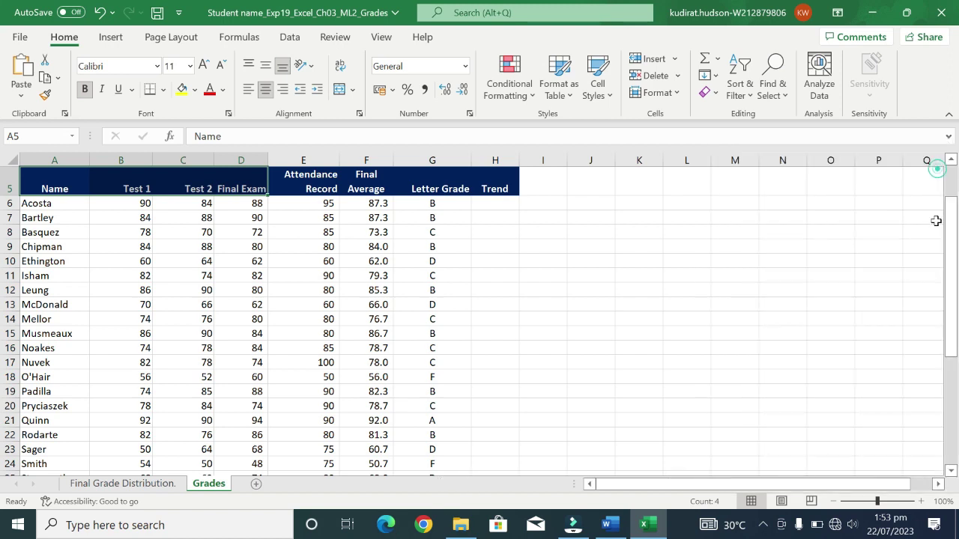
mouse_move(953, 240)
mouse_down()
mouse_move(3, 274)
mouse_move(156, 336)
mouse_up()
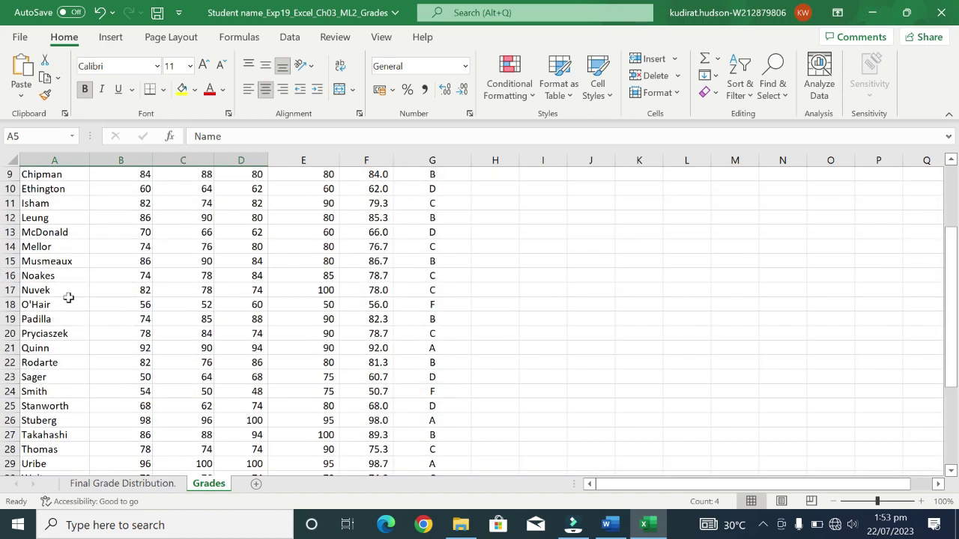
drag(54, 303, 363, 351)
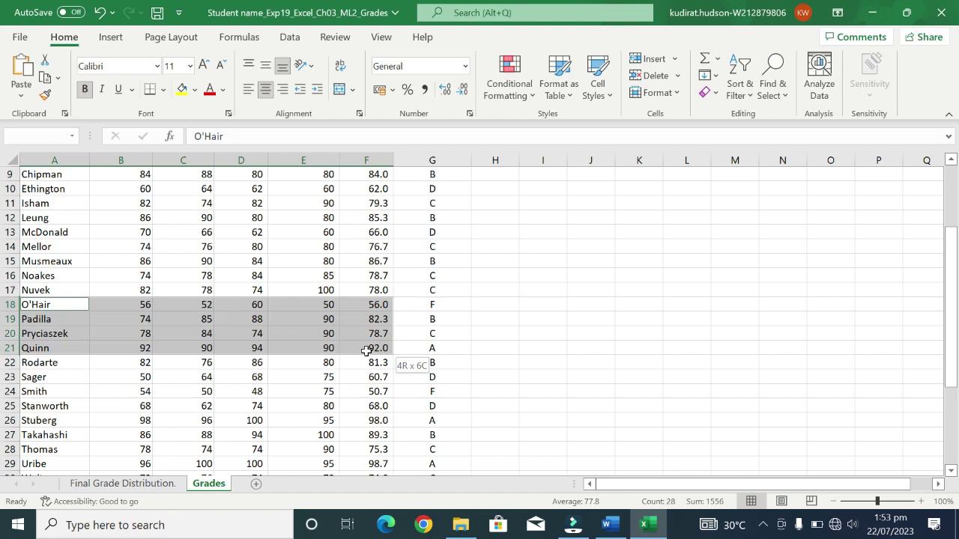
mouse_move(366, 351)
mouse_down()
mouse_move(257, 453)
mouse_move(258, 377)
mouse_up()
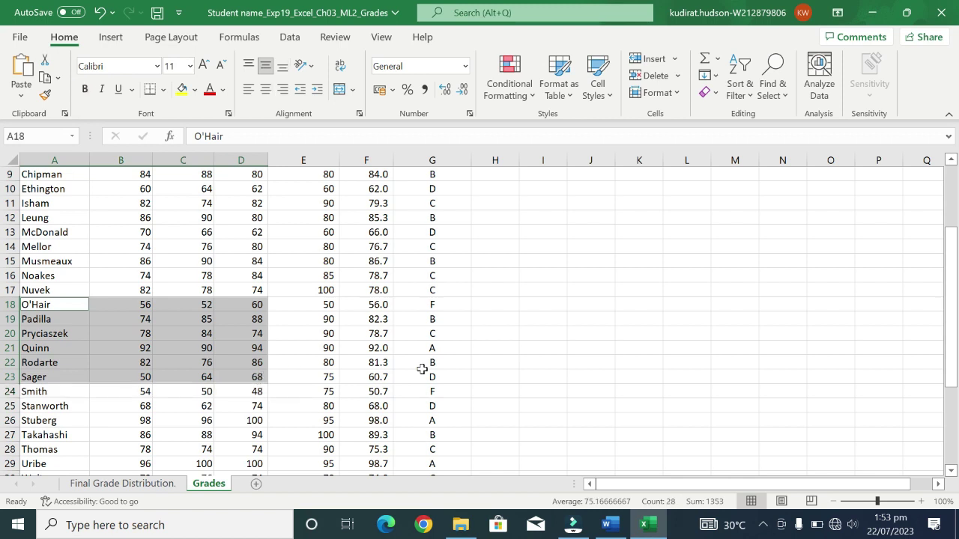
click(111, 37)
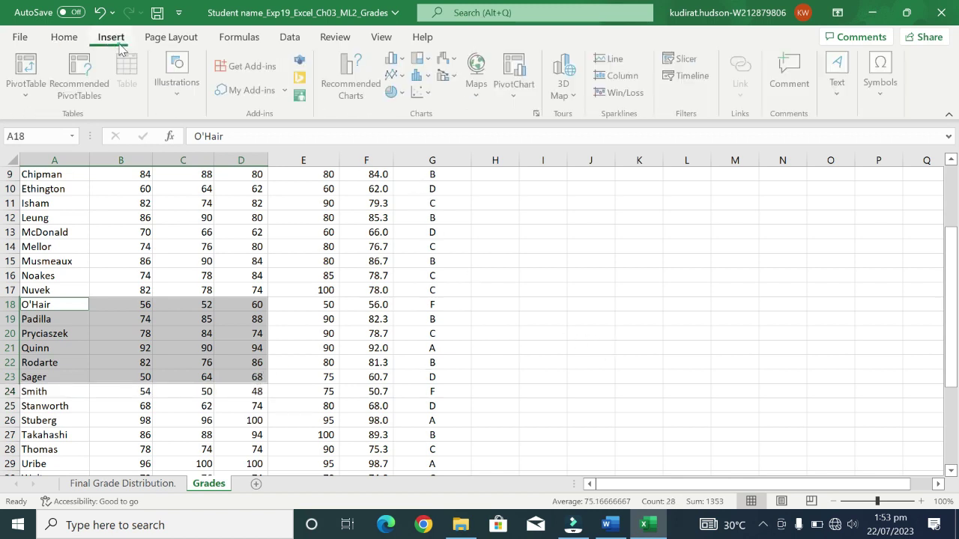
From All Charts, insert a Bar > Clustered Bar chart of the selected Test 1, Test 2 and Final Exam scores
click(379, 91)
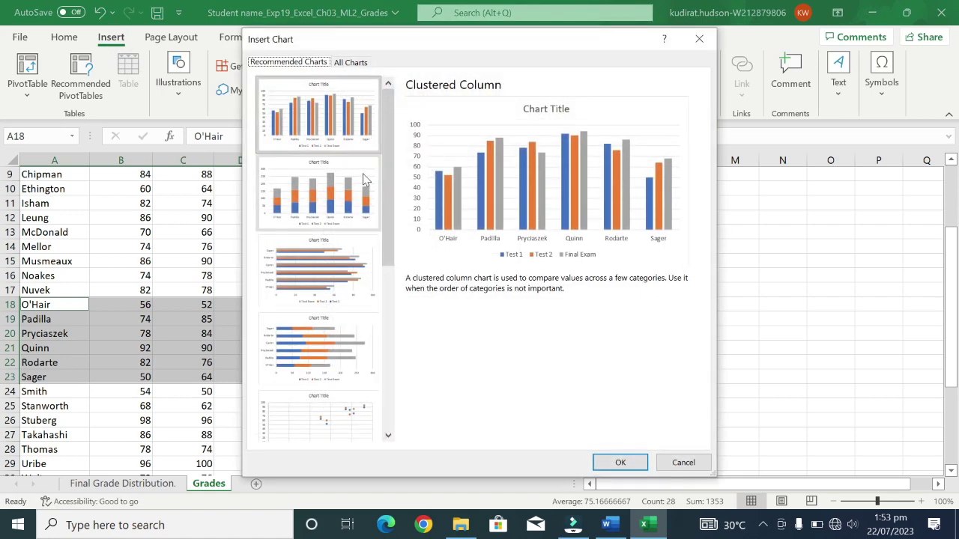
click(346, 62)
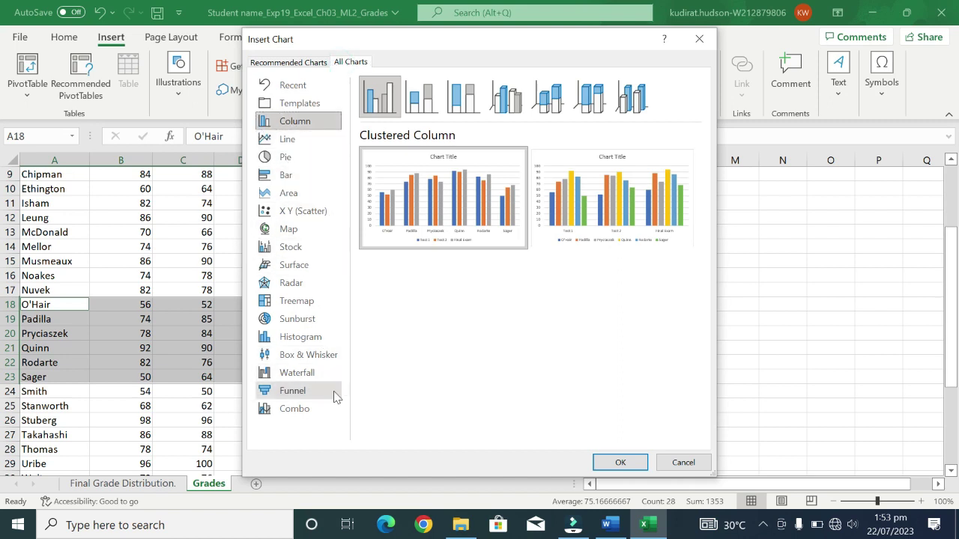
click(292, 178)
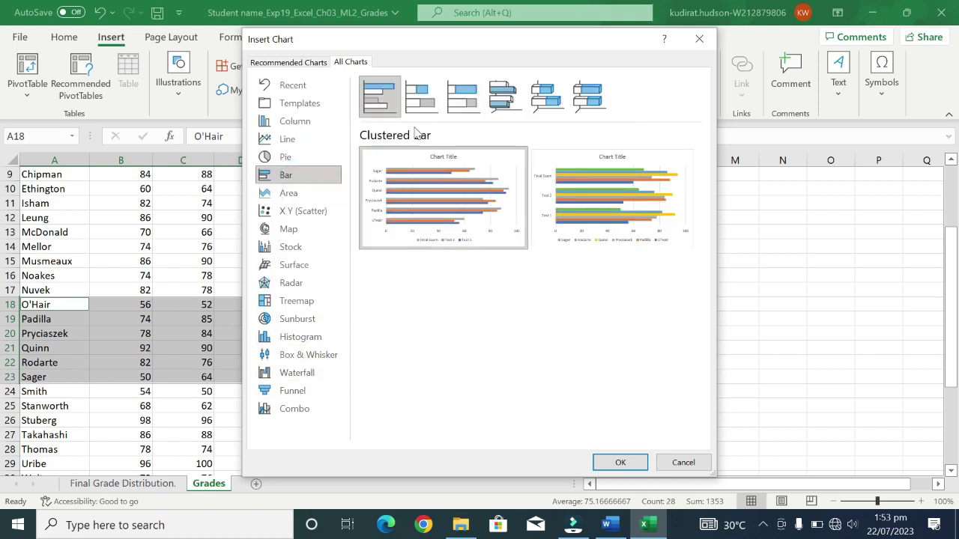
mouse_move(408, 166)
click(621, 462)
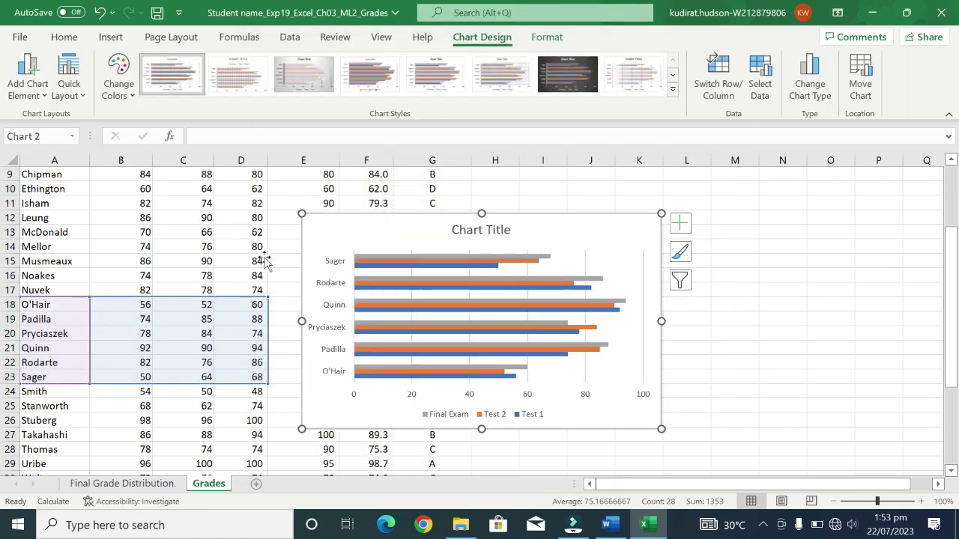
click(508, 309)
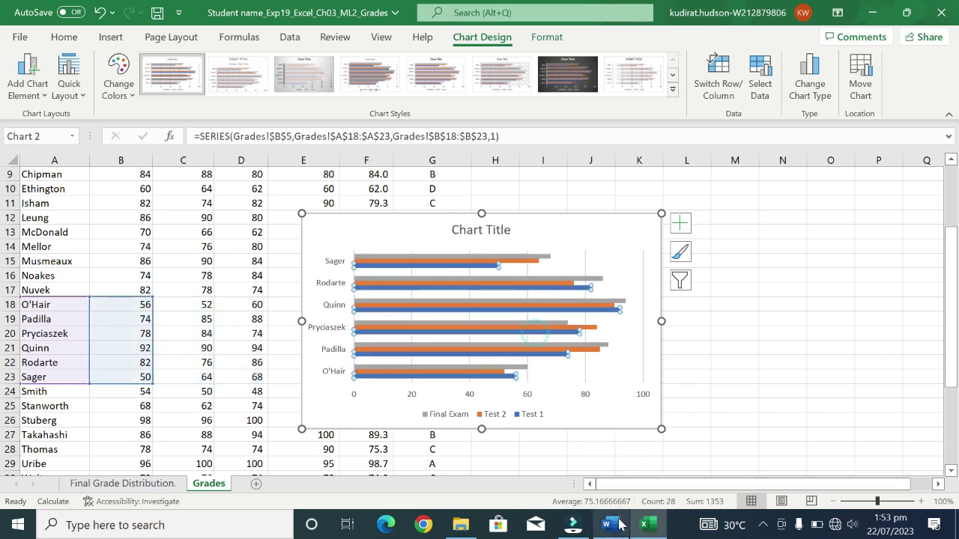
click(606, 525)
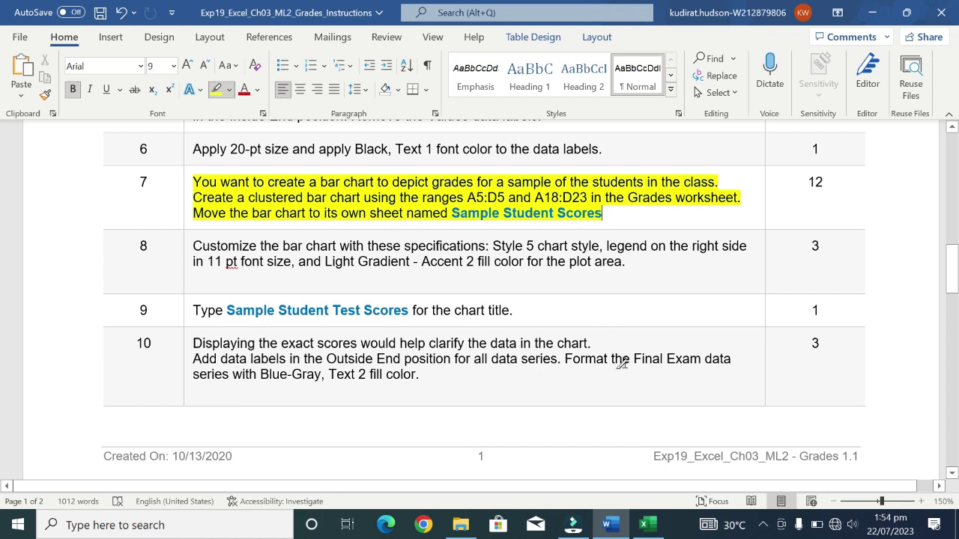
click(649, 530)
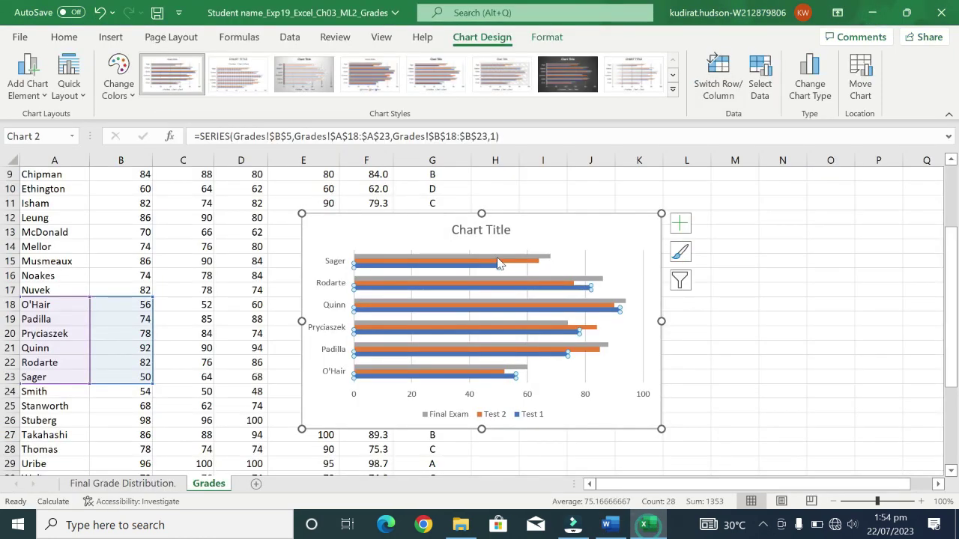
Move the bar chart to a new sheet named 'Sample Student Scores'
click(860, 84)
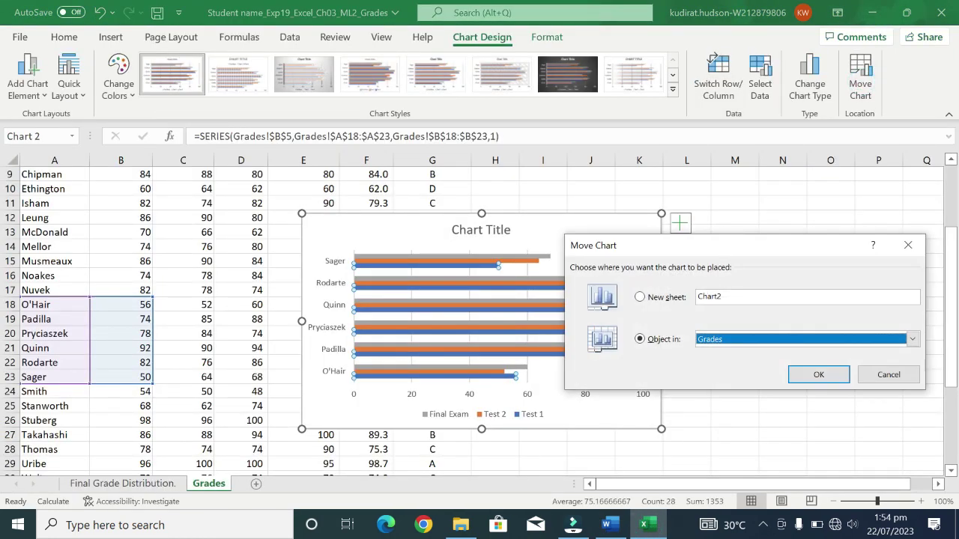
click(640, 297)
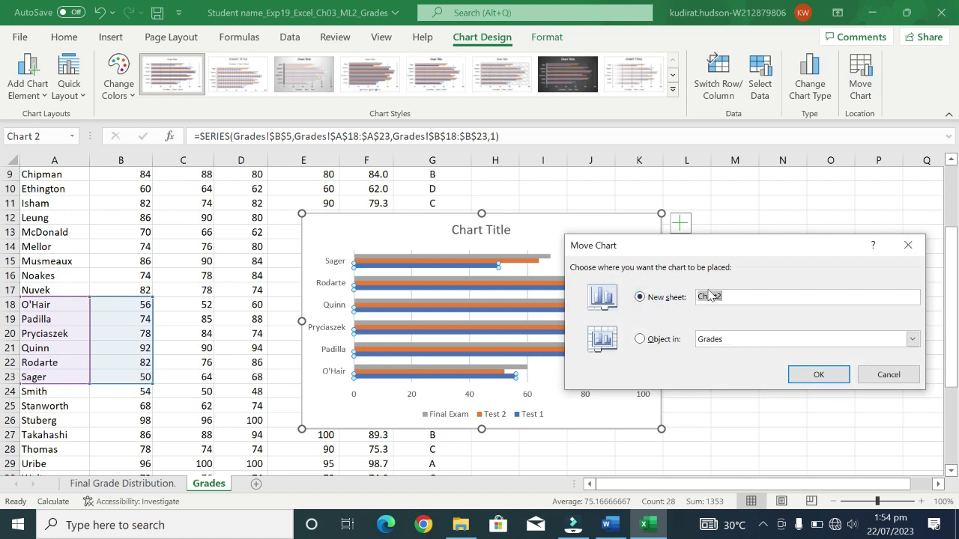
key(BackSpace)
click(710, 296)
click(608, 526)
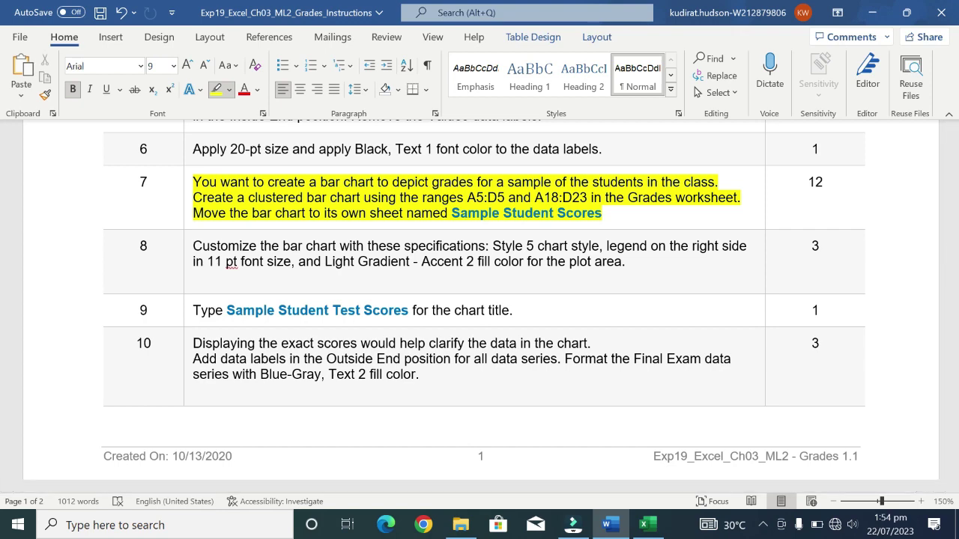
click(649, 526)
text(Sample Student Sco)
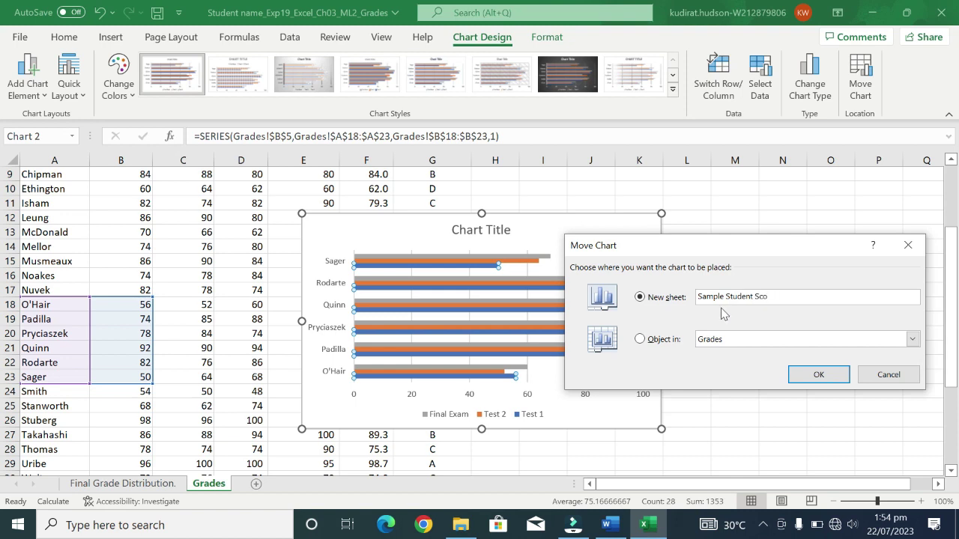
click(573, 524)
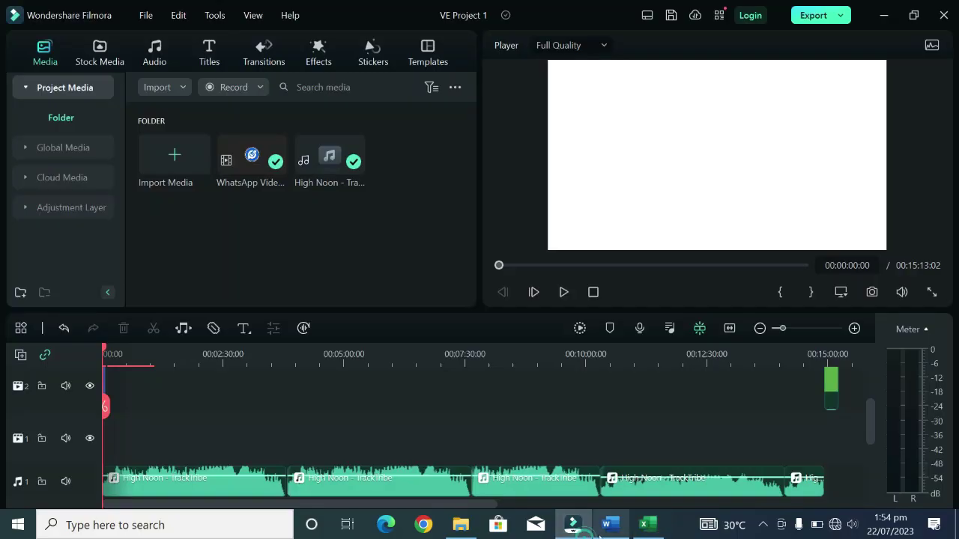
click(611, 524)
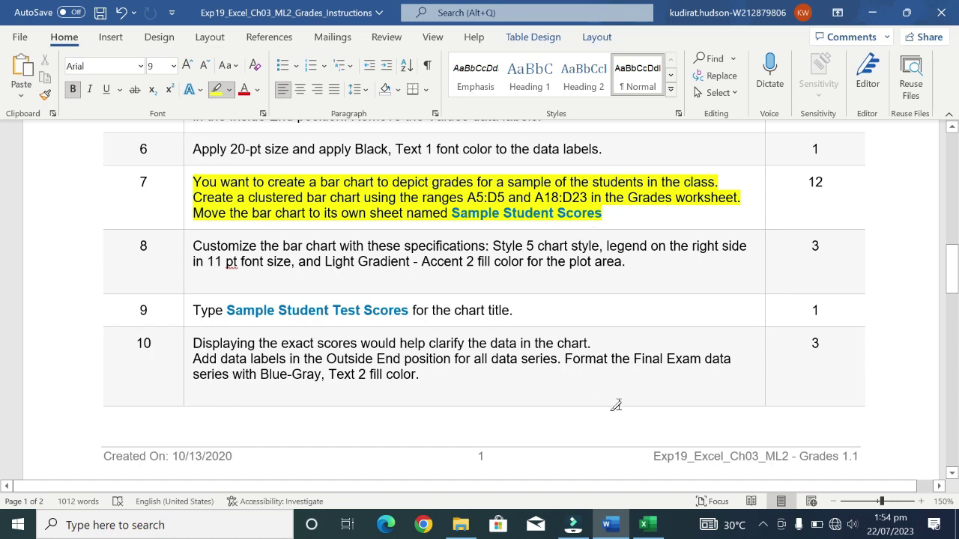
click(653, 526)
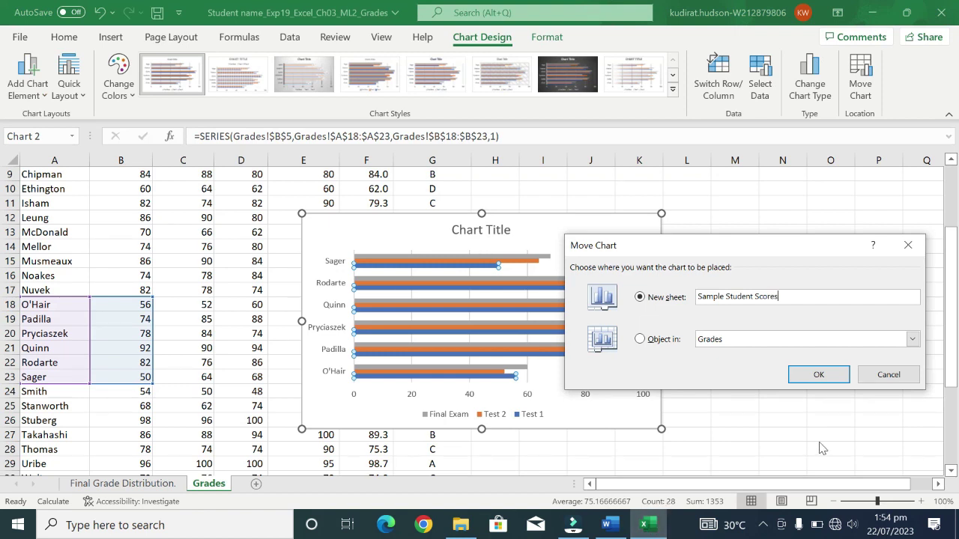
click(809, 376)
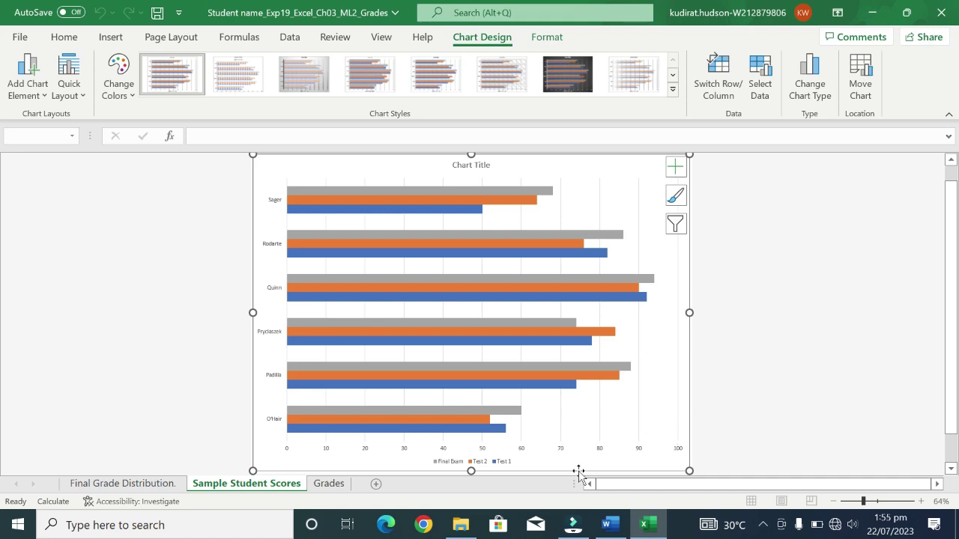
click(610, 526)
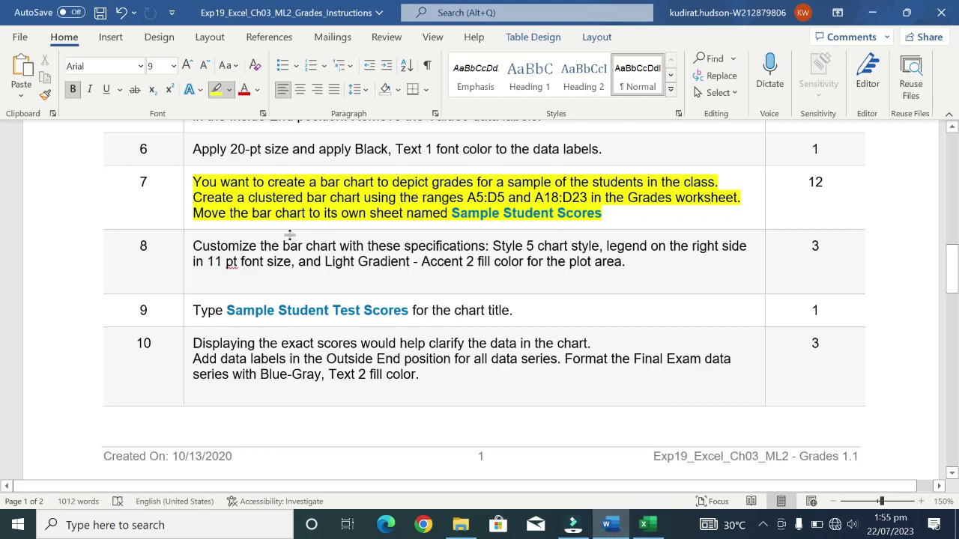
Remove step 7's highlight and highlight step 8's bar chart customization instruction in yellow
click(188, 212)
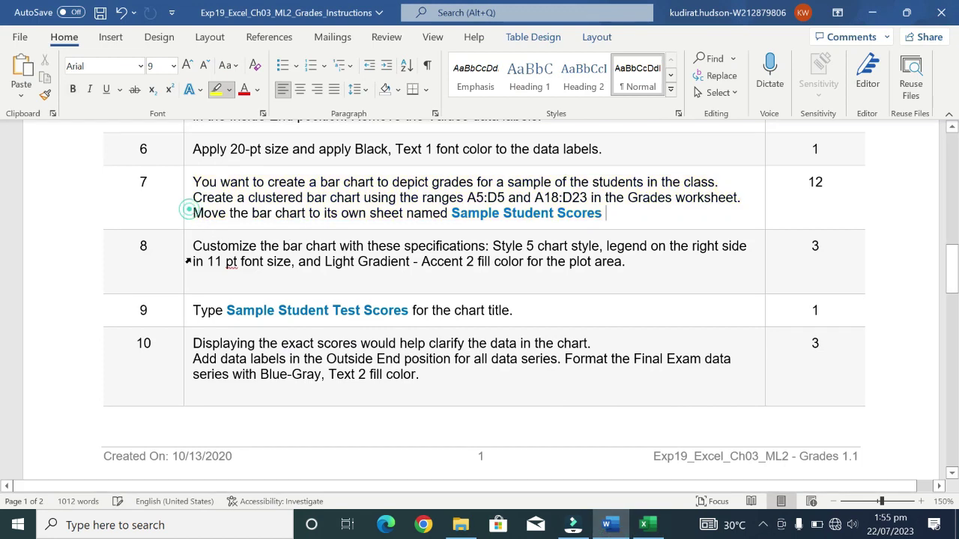
click(188, 263)
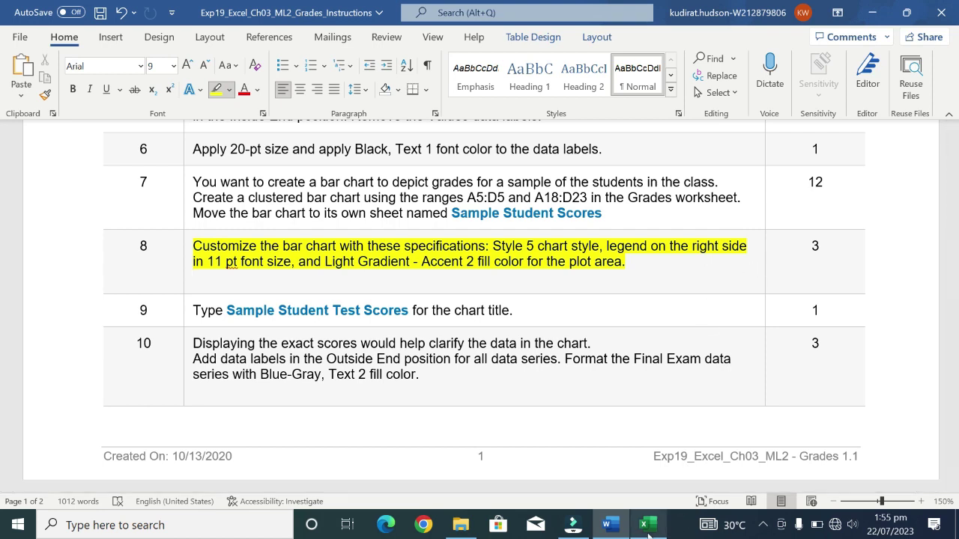
mouse_move(649, 535)
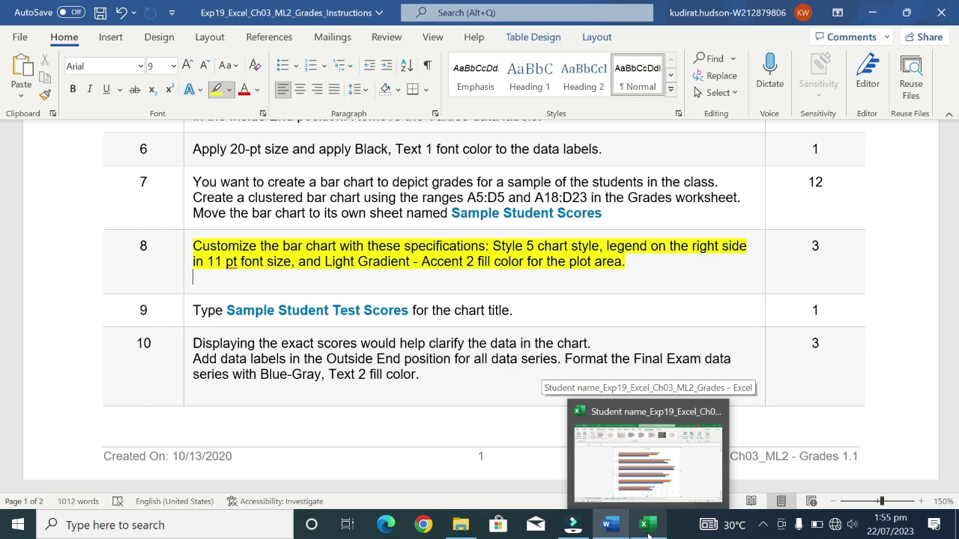
Back in Excel, inspect the Sample Student Scores chart, selecting its plot area and Test 2 series
click(649, 534)
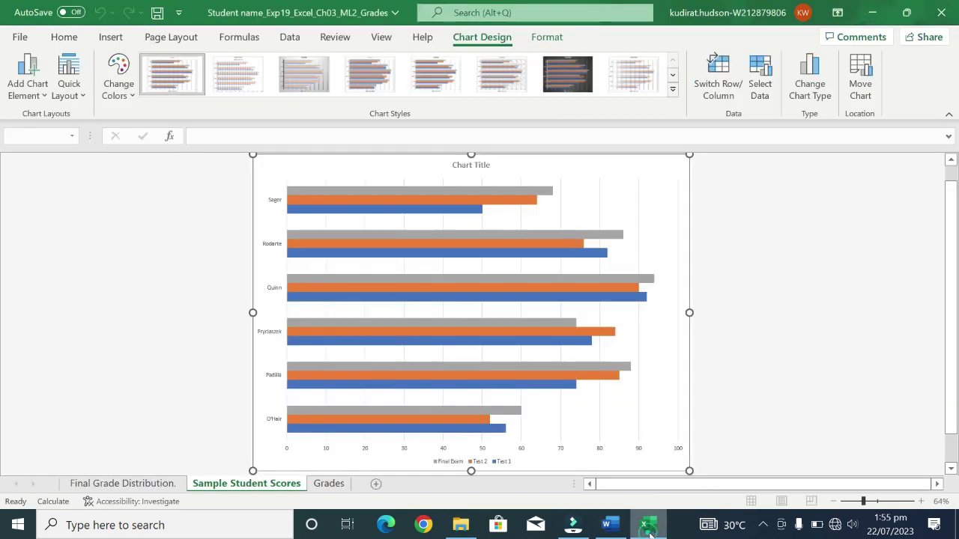
click(608, 440)
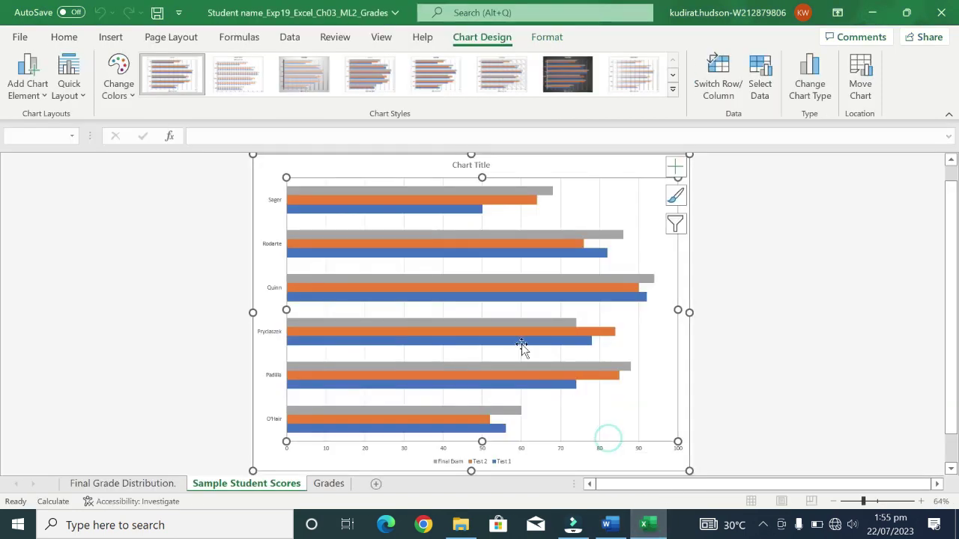
click(274, 237)
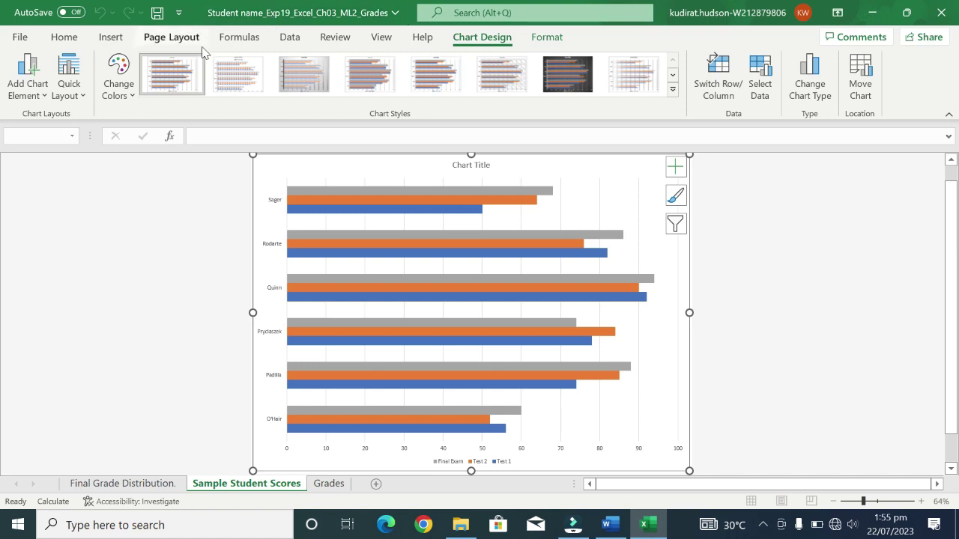
click(109, 37)
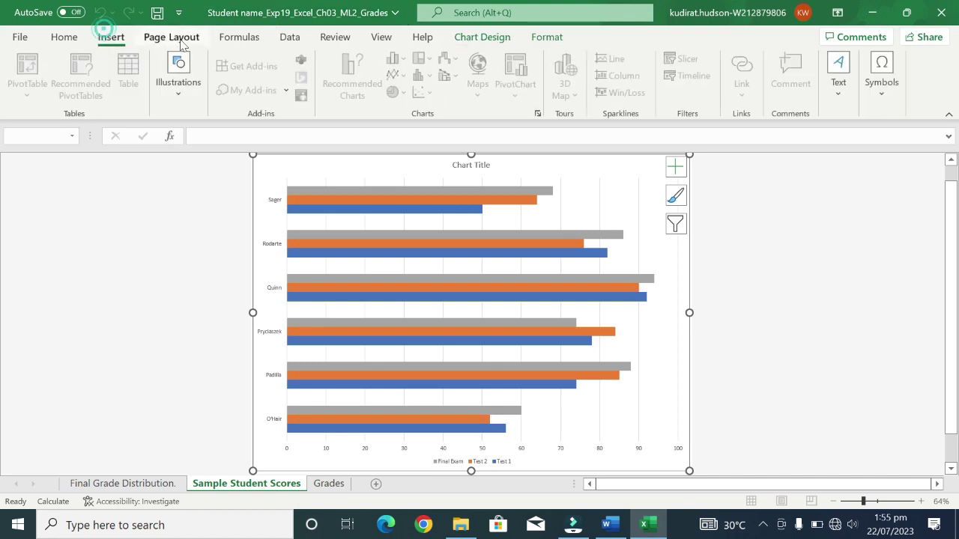
click(229, 194)
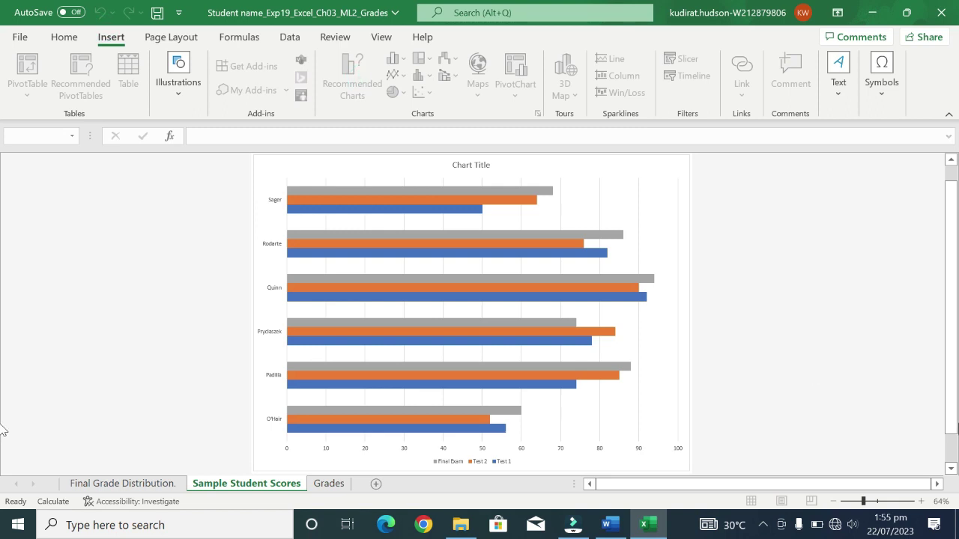
click(485, 200)
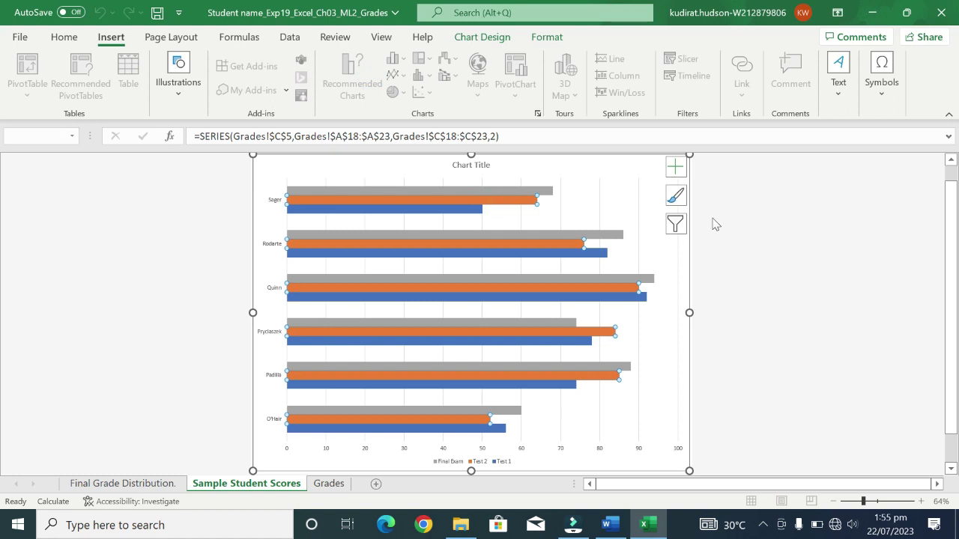
click(659, 171)
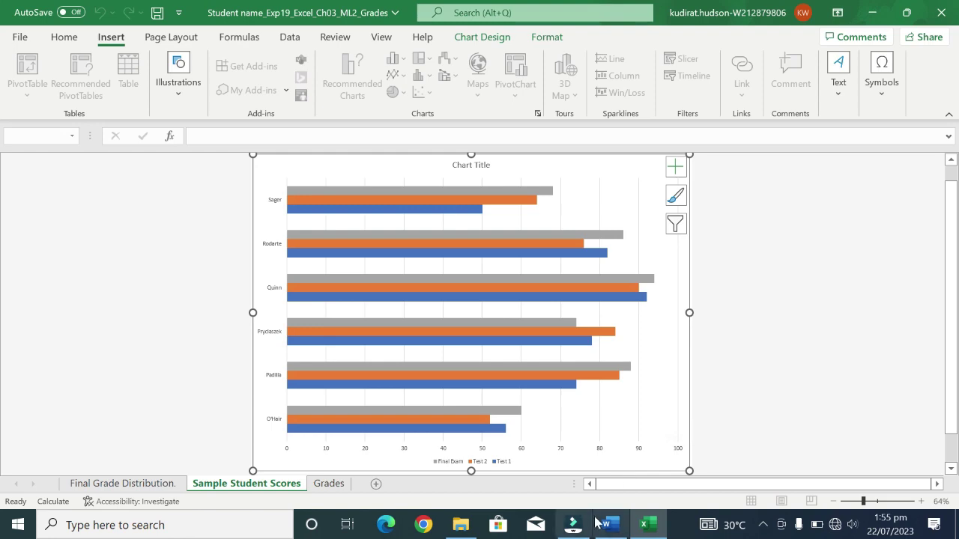
click(618, 534)
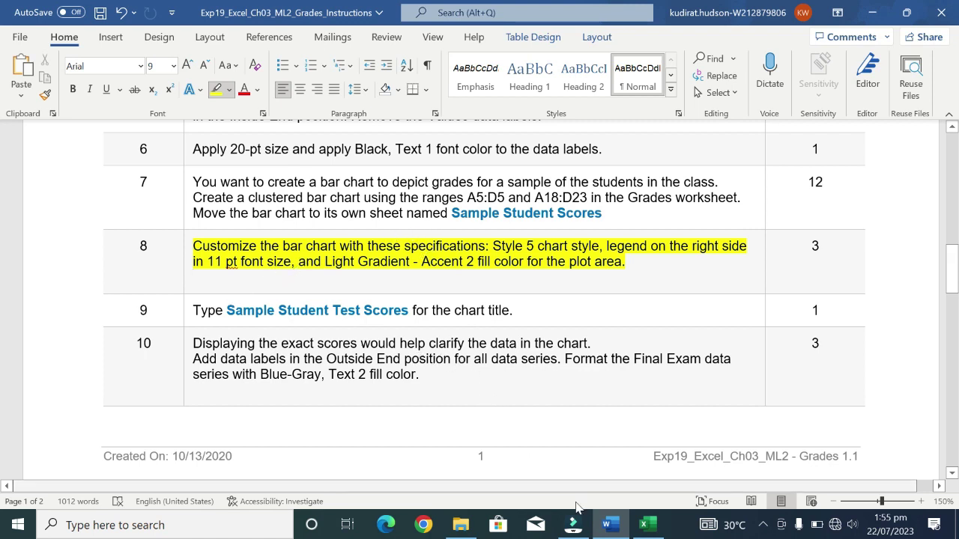
click(645, 532)
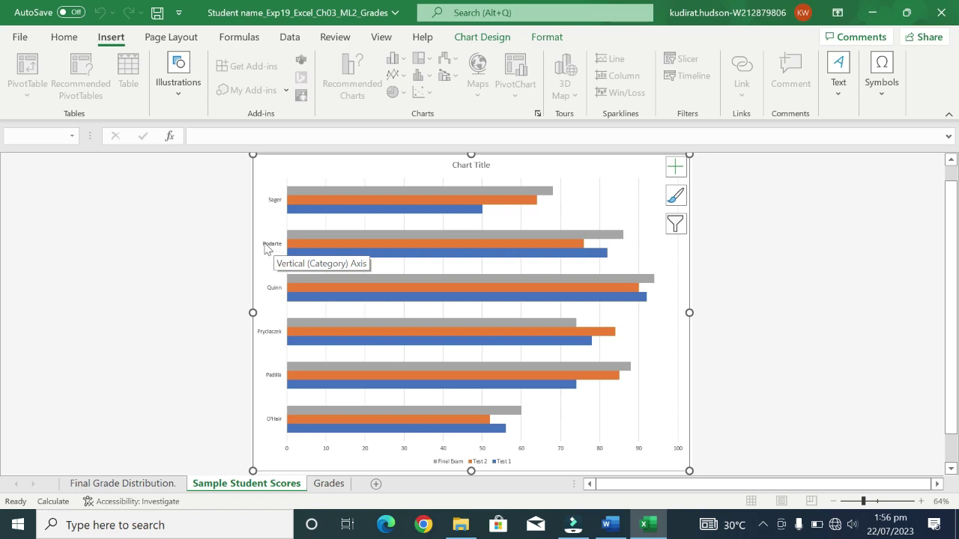
Position the bar chart's legend on the right via Chart Elements and select it for formatting
click(678, 167)
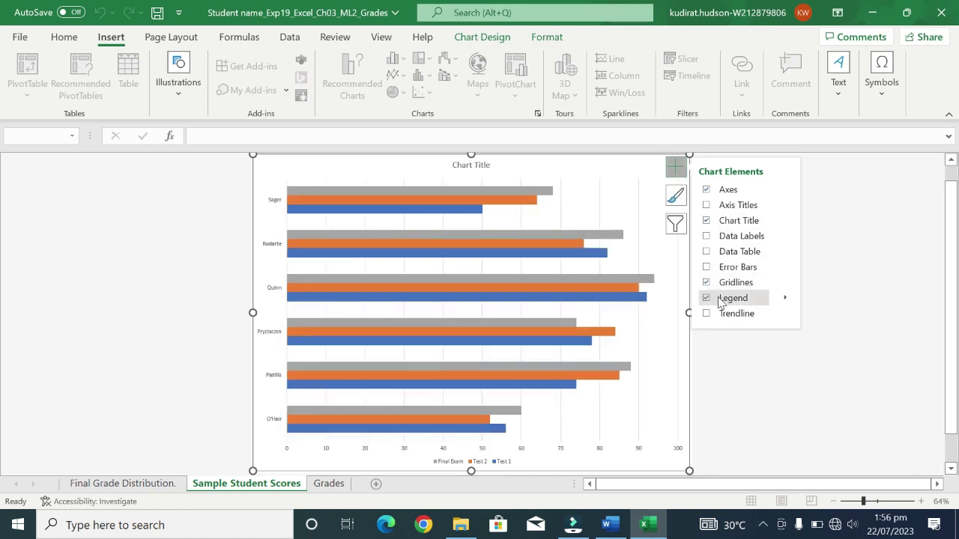
click(776, 298)
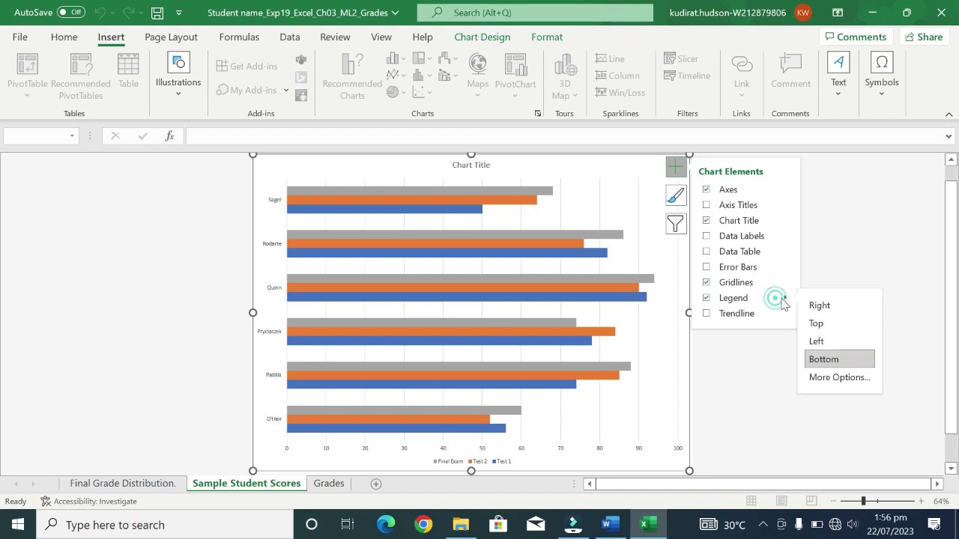
click(821, 309)
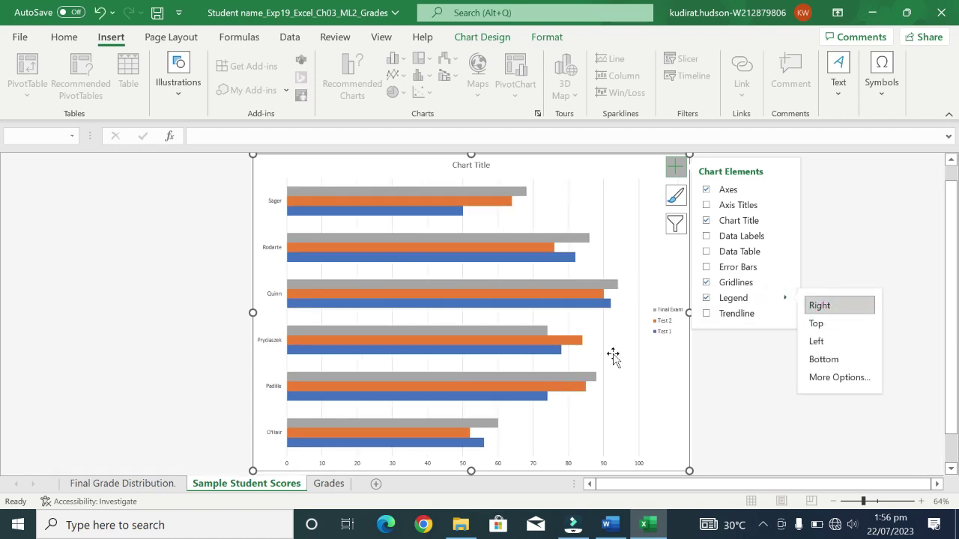
click(661, 328)
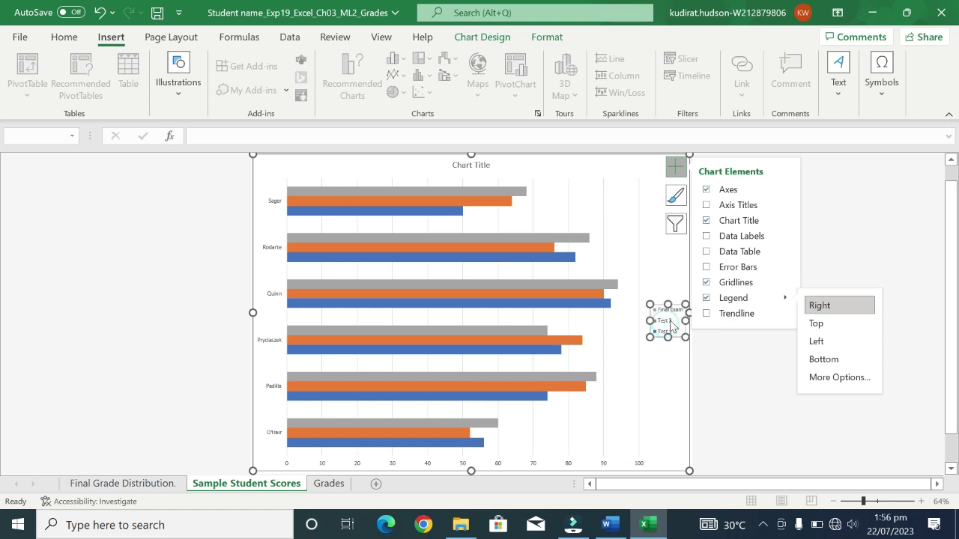
click(670, 322)
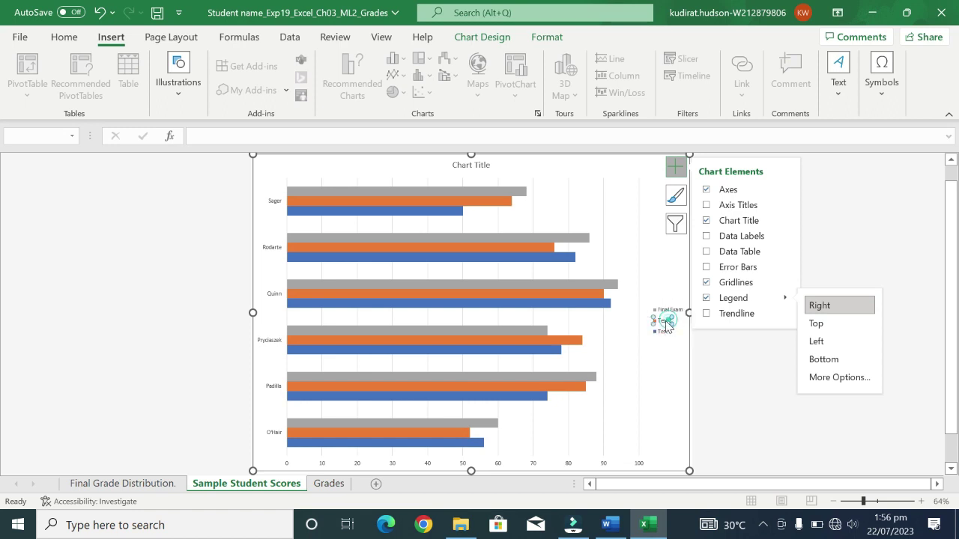
click(733, 378)
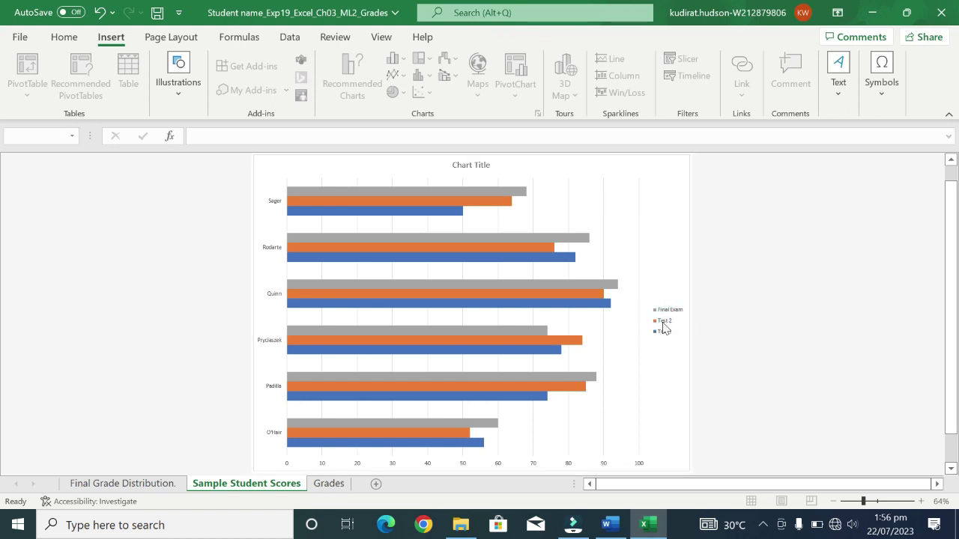
click(664, 323)
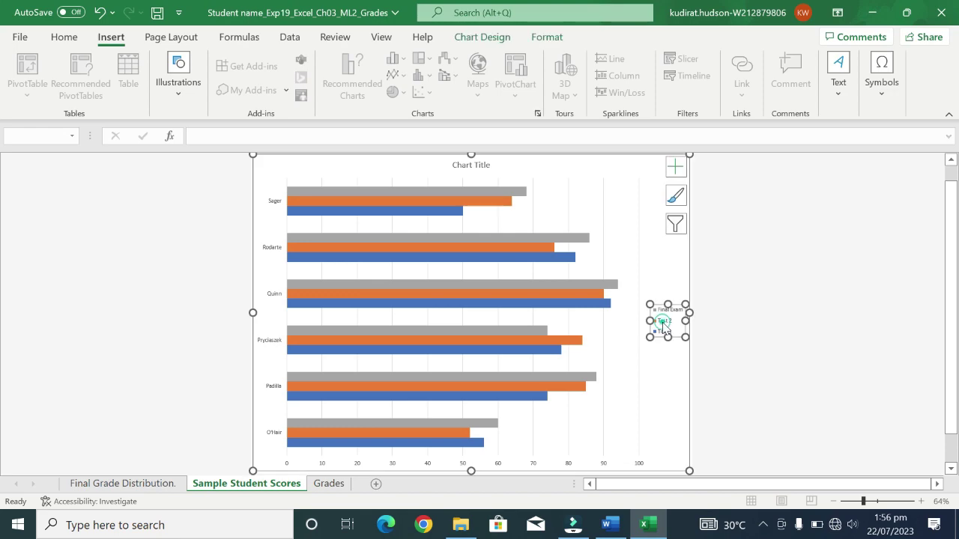
click(611, 525)
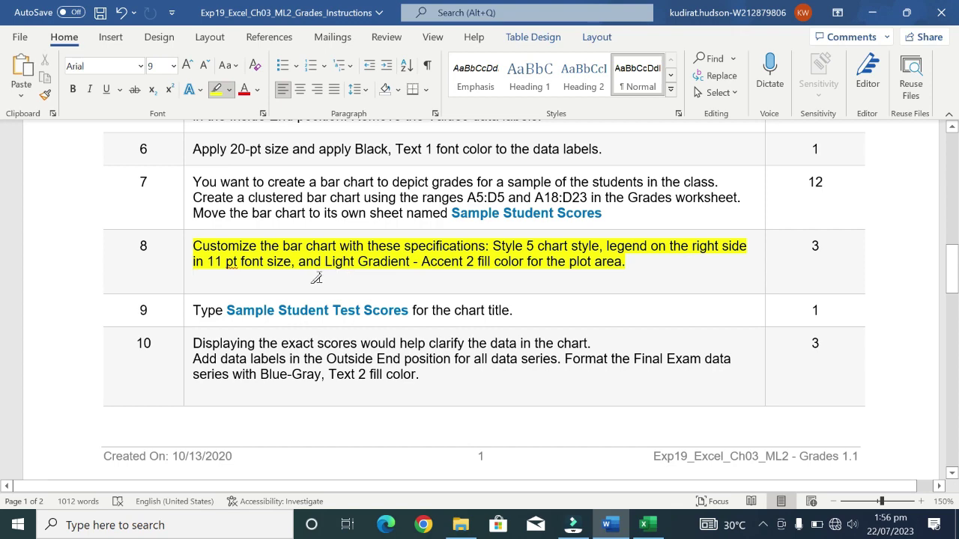
Check the step 8 instructions in Word, then switch back to the Excel bar chart
click(411, 280)
click(649, 526)
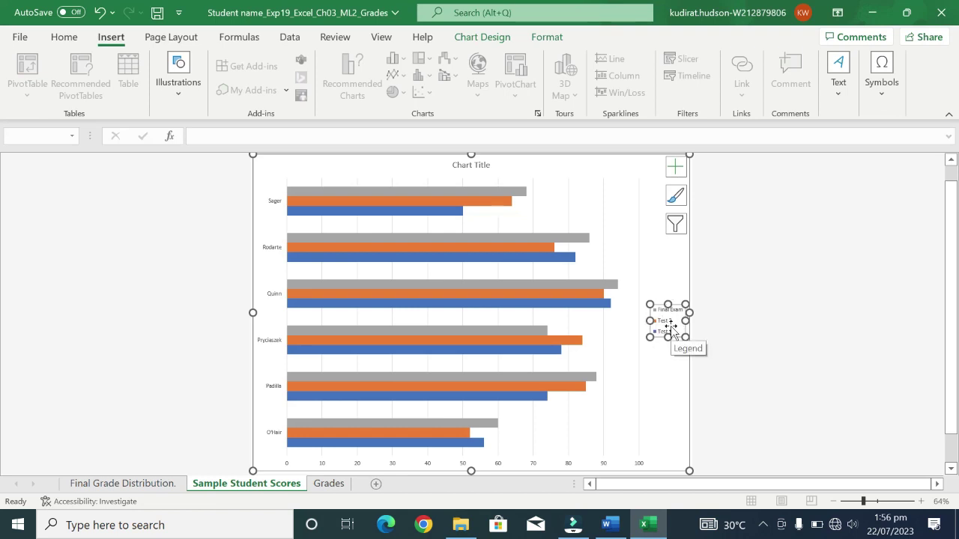
Change the legend font size from 9 pt to 11 pt through its Font dialog
right_click(672, 332)
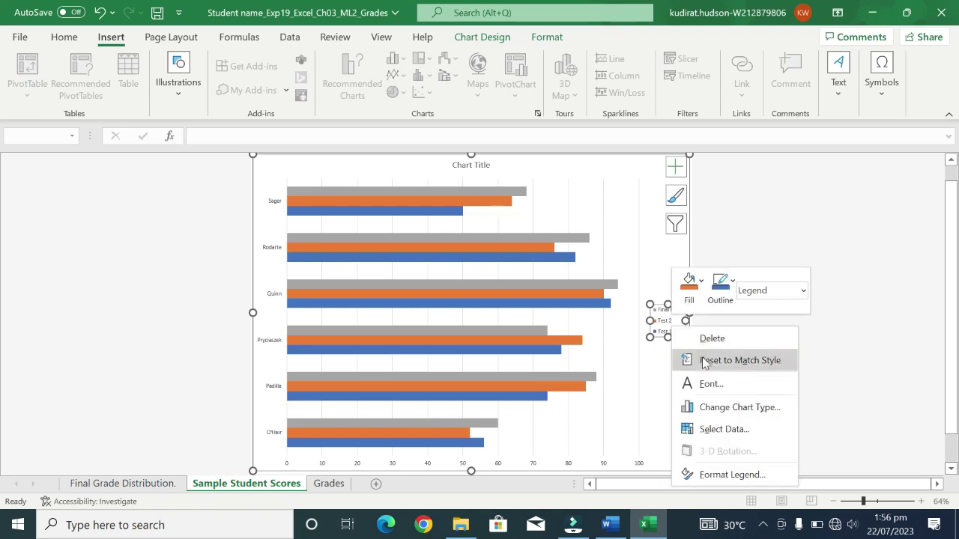
click(715, 384)
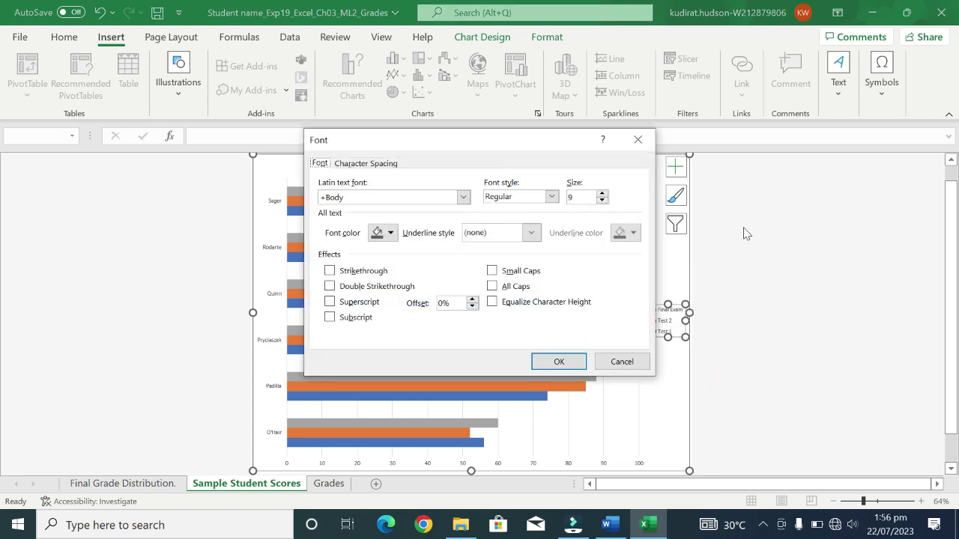
click(584, 197)
text(11)
click(542, 363)
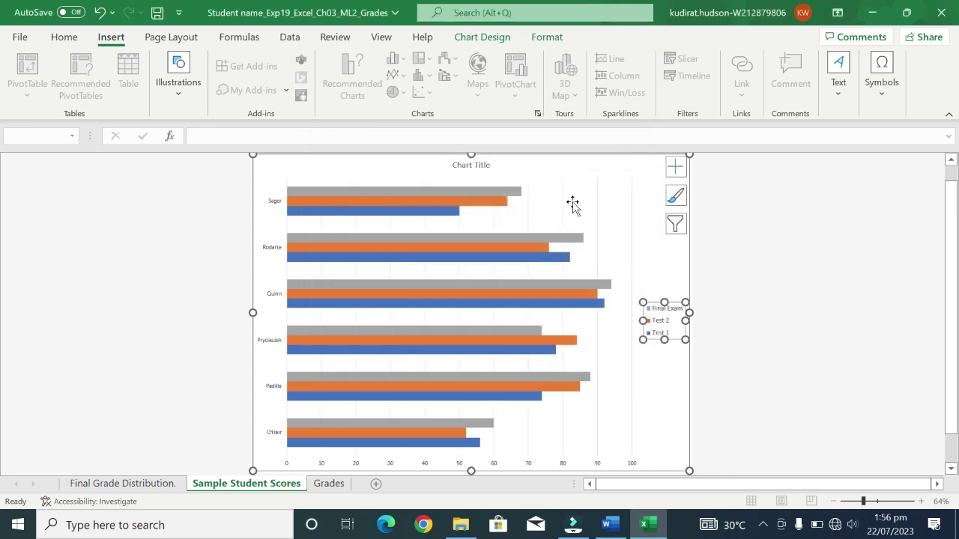
click(606, 209)
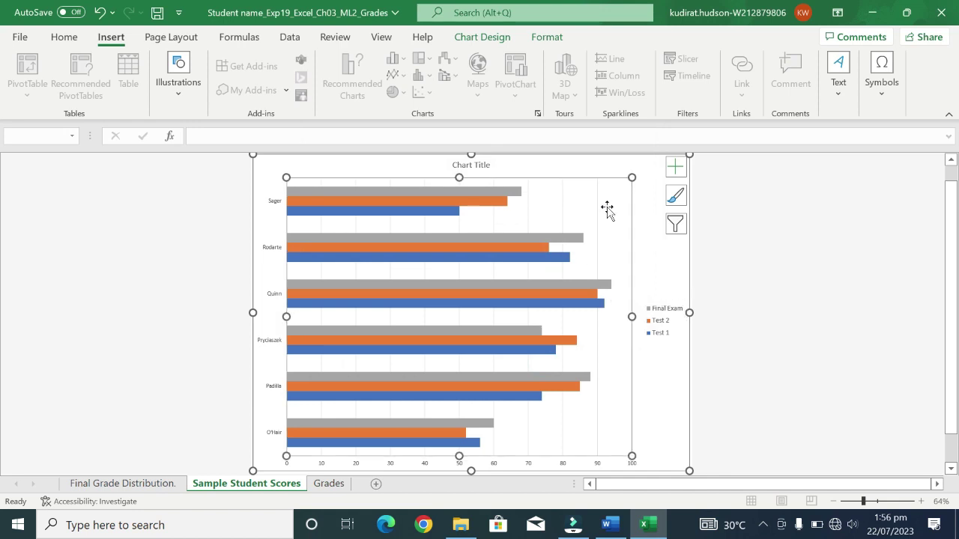
Apply a gradient fill to the plot area via Format Plot Area, then view the Word instructions
right_click(607, 209)
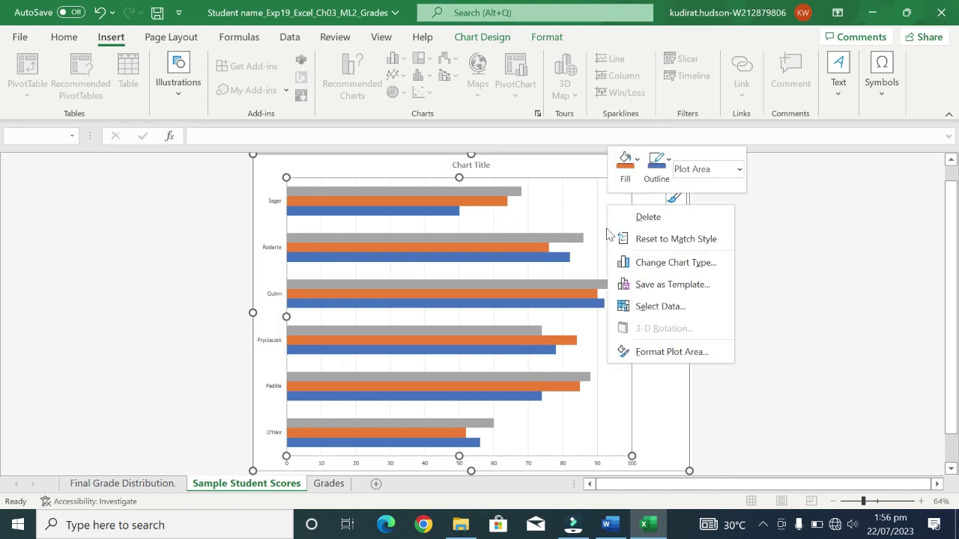
click(606, 349)
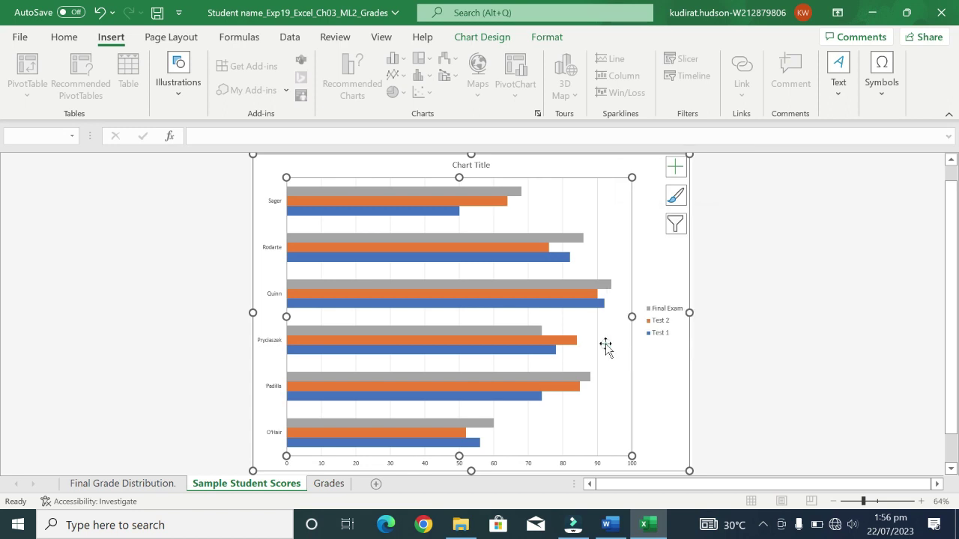
right_click(576, 210)
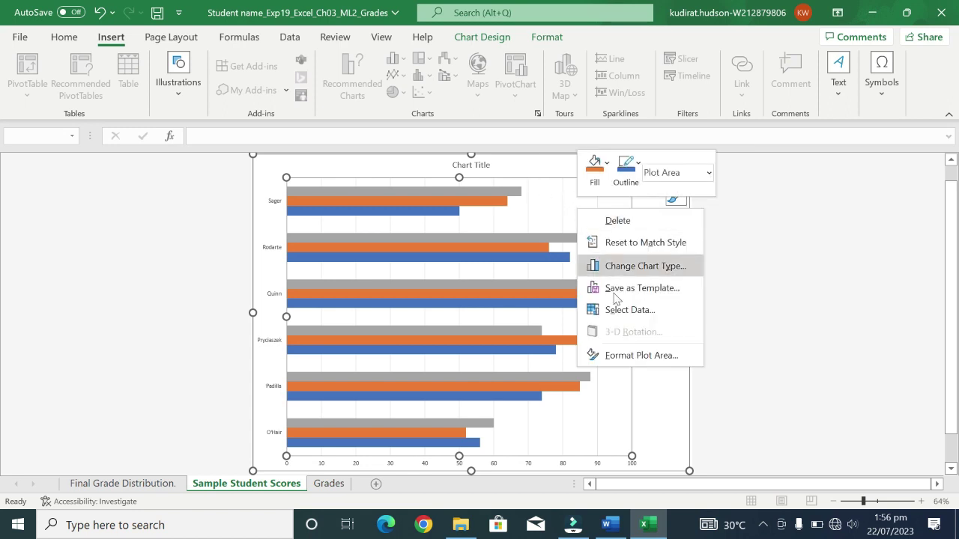
click(636, 357)
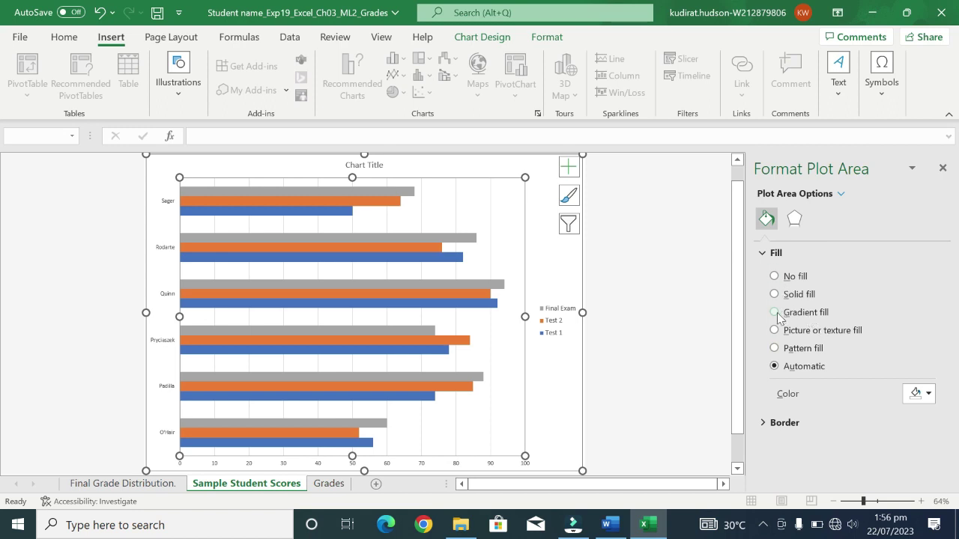
click(775, 312)
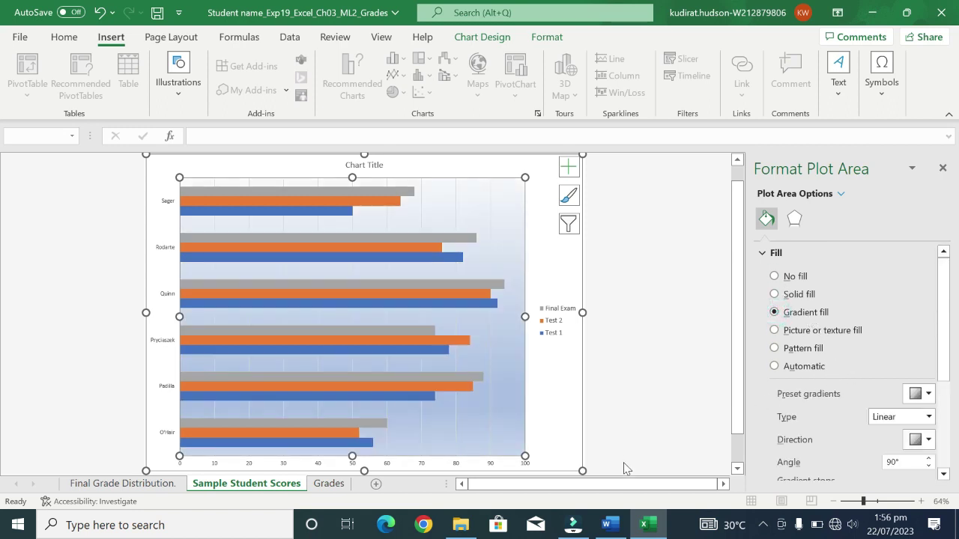
click(609, 525)
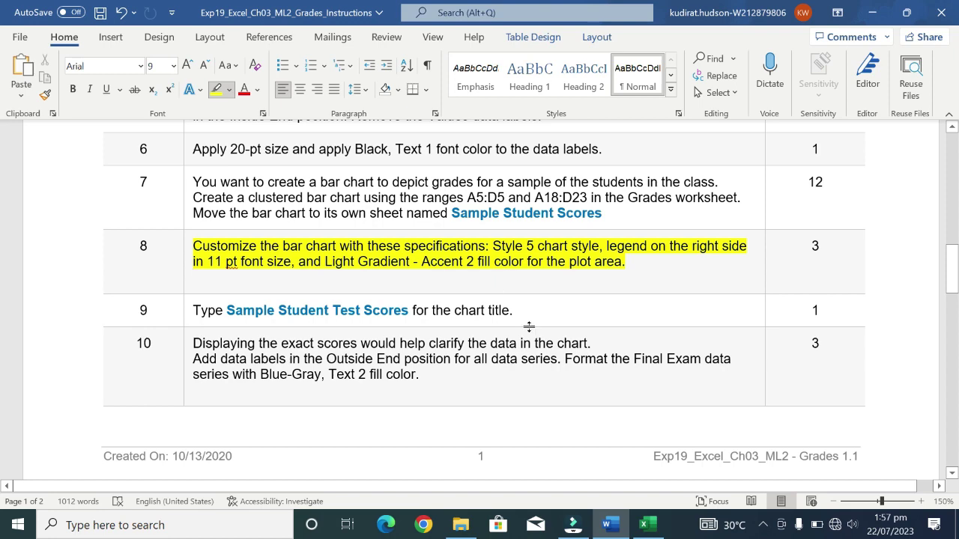
Switch between Word and Excel, ending on the chart with its linear 90° gradient
click(655, 524)
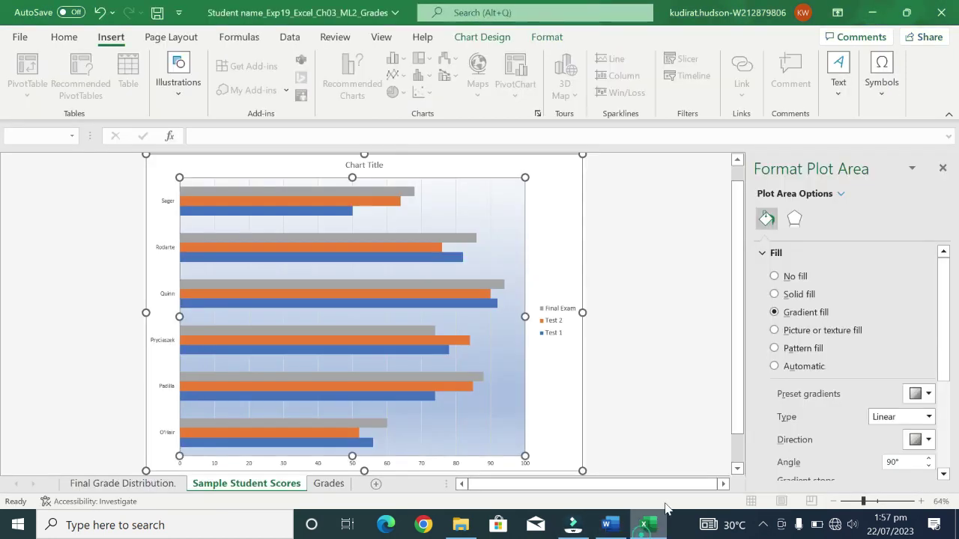
click(608, 526)
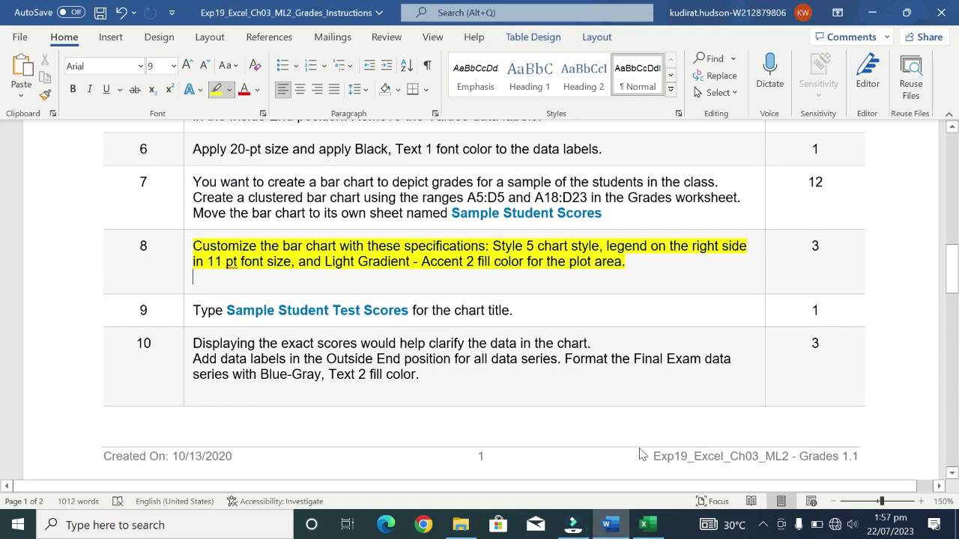
click(644, 526)
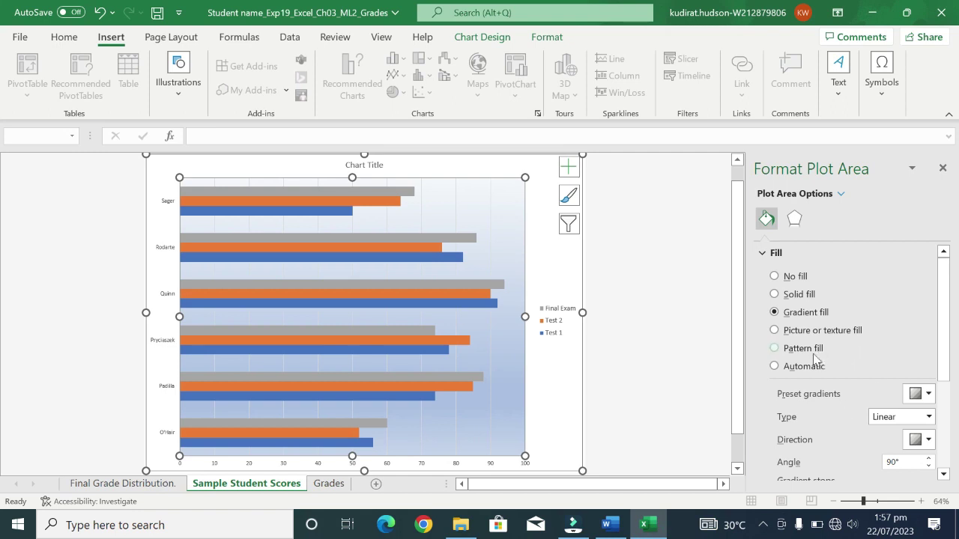
Color the first gradient stop Blue, Accent 1 in the Format Plot Area pane
scroll(815, 359, down, 1)
scroll(815, 359, up, 1)
scroll(931, 395, down, 1)
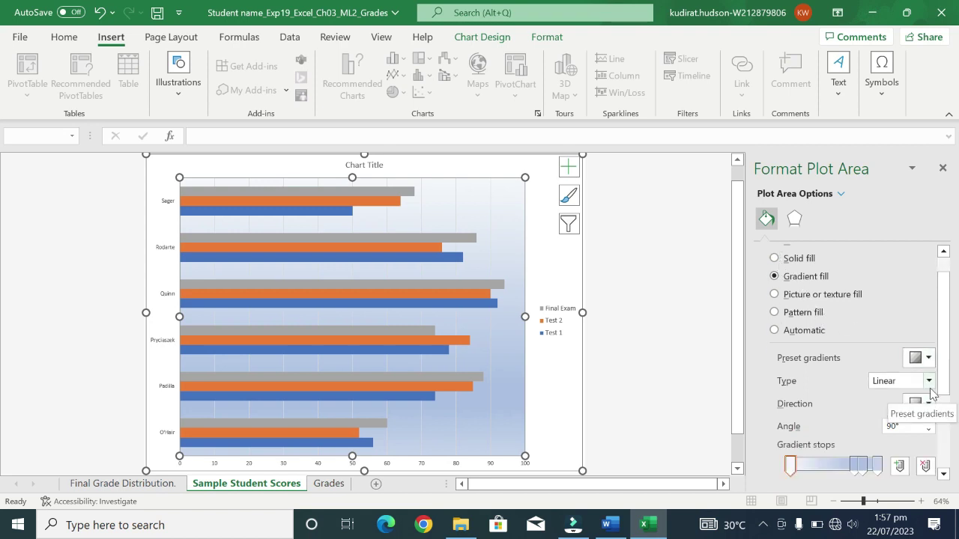
scroll(931, 395, down, 2)
scroll(931, 395, down, 1)
scroll(931, 395, down, 1)
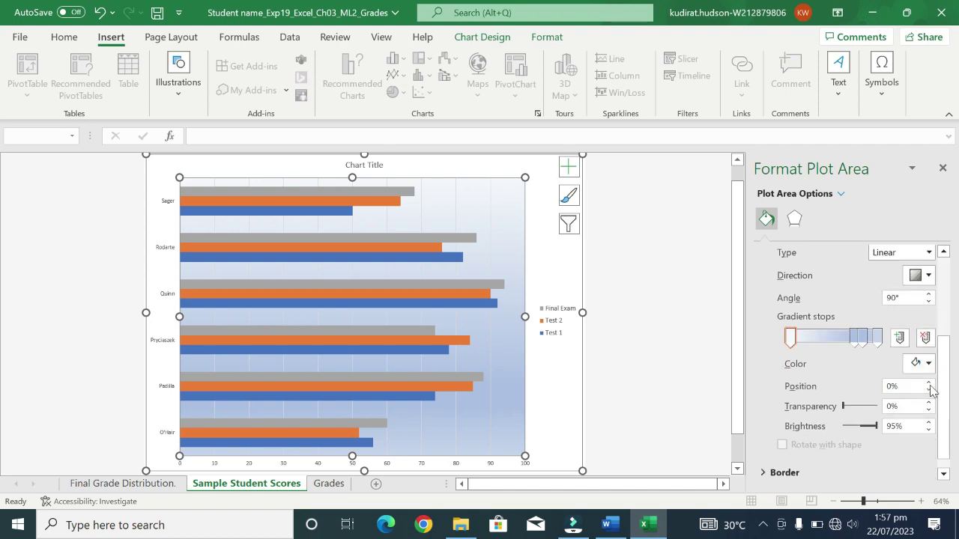
click(930, 365)
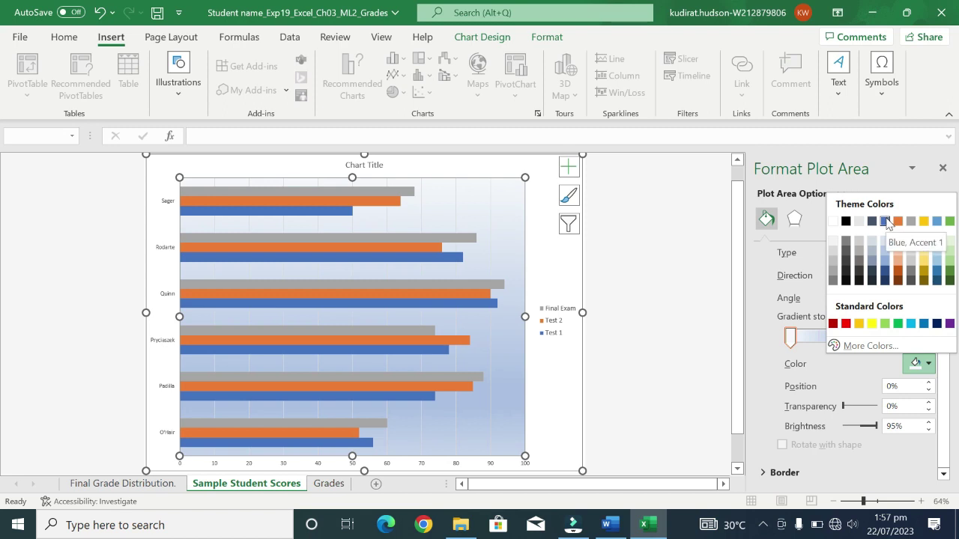
click(886, 221)
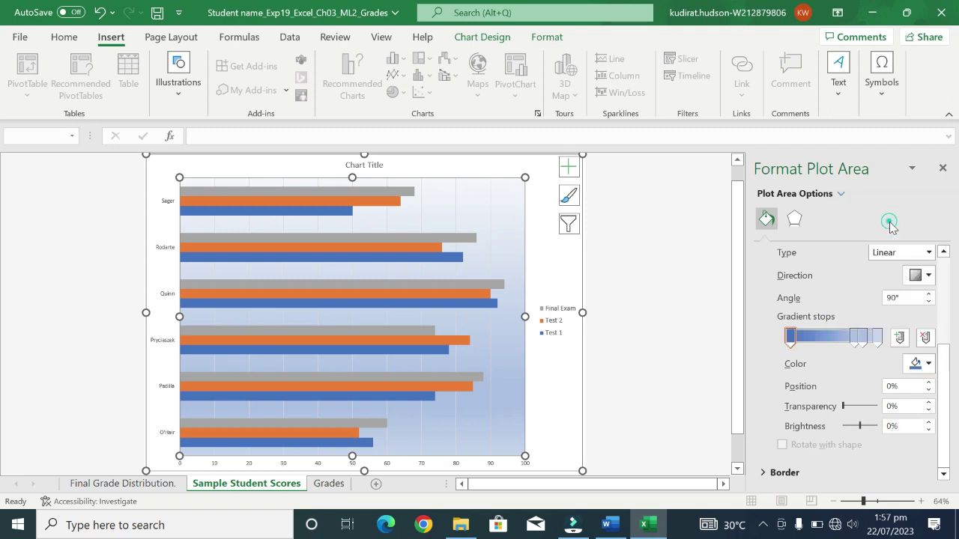
Check the Word instructions, then reopen the gradient stop colour choices in Excel
click(927, 368)
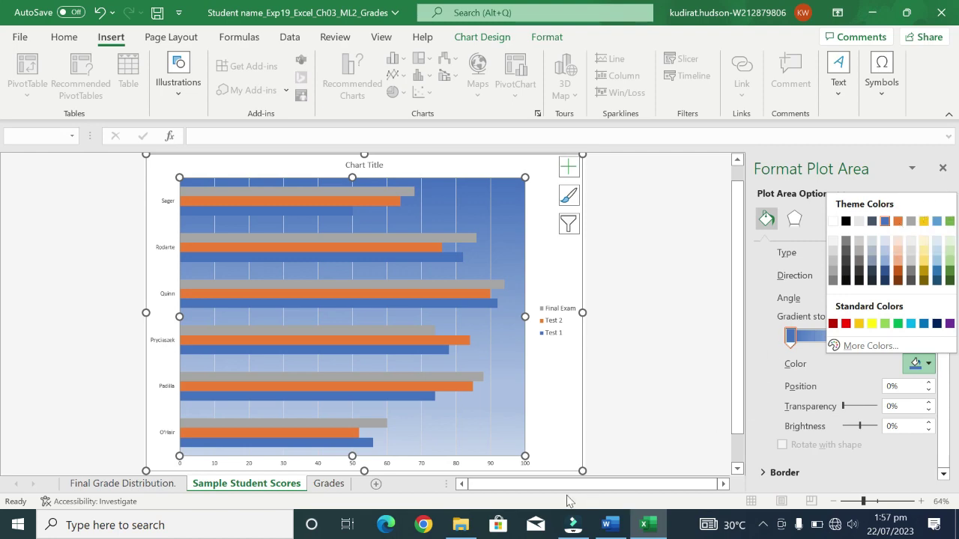
click(608, 524)
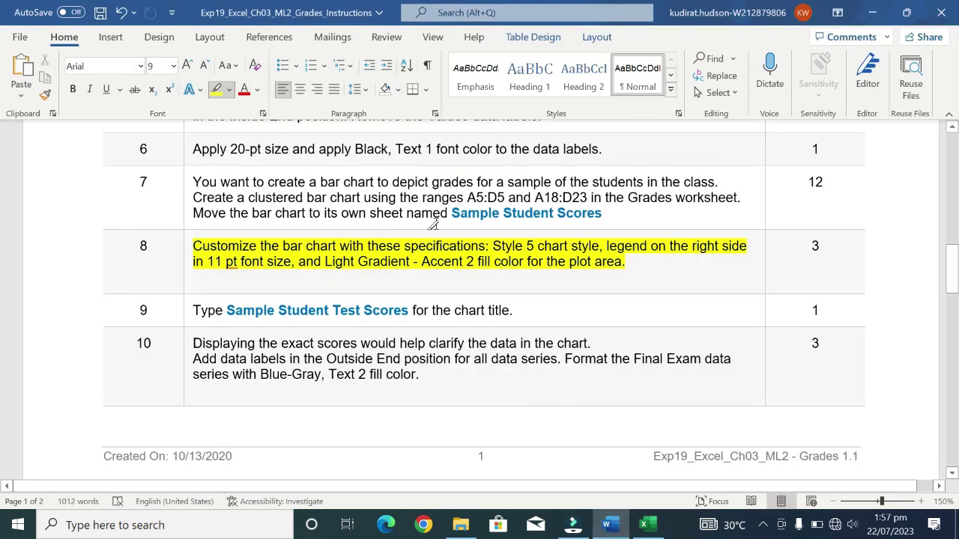
click(446, 276)
click(644, 527)
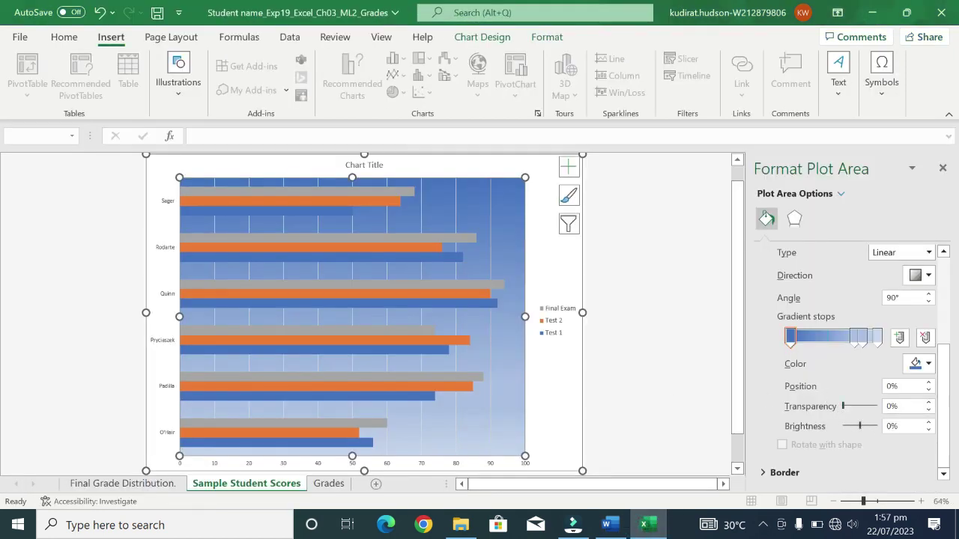
click(927, 364)
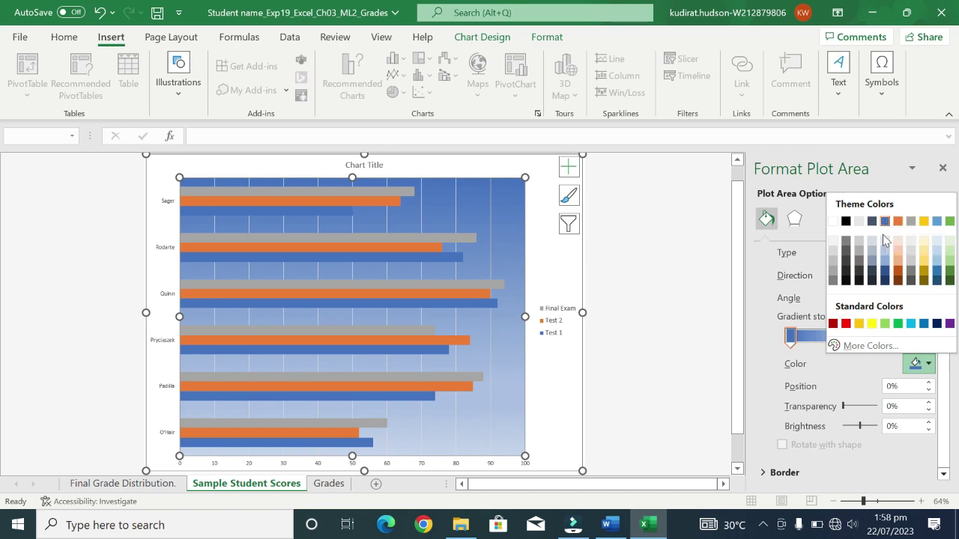
Change the plot area's first gradient stop from light blue to grey (Brightness -25%)
click(884, 241)
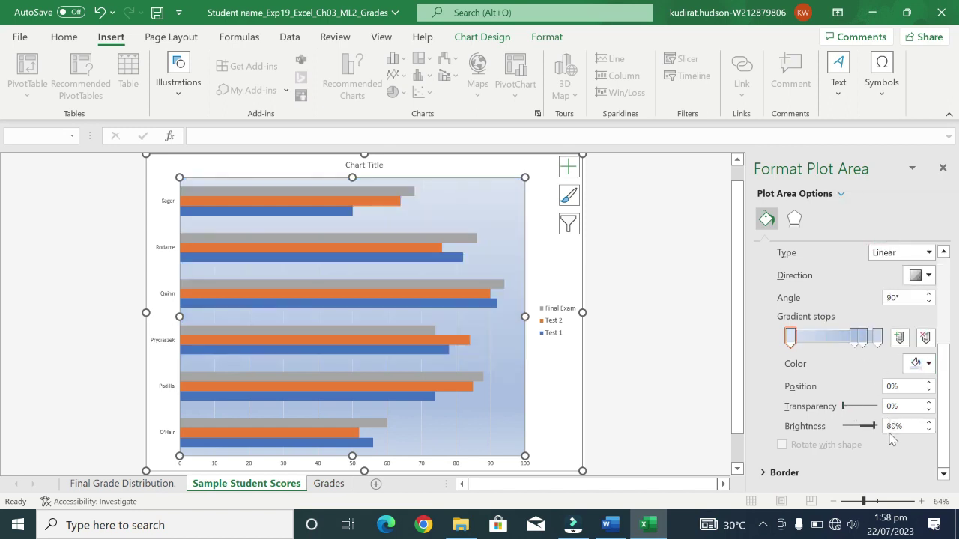
click(927, 364)
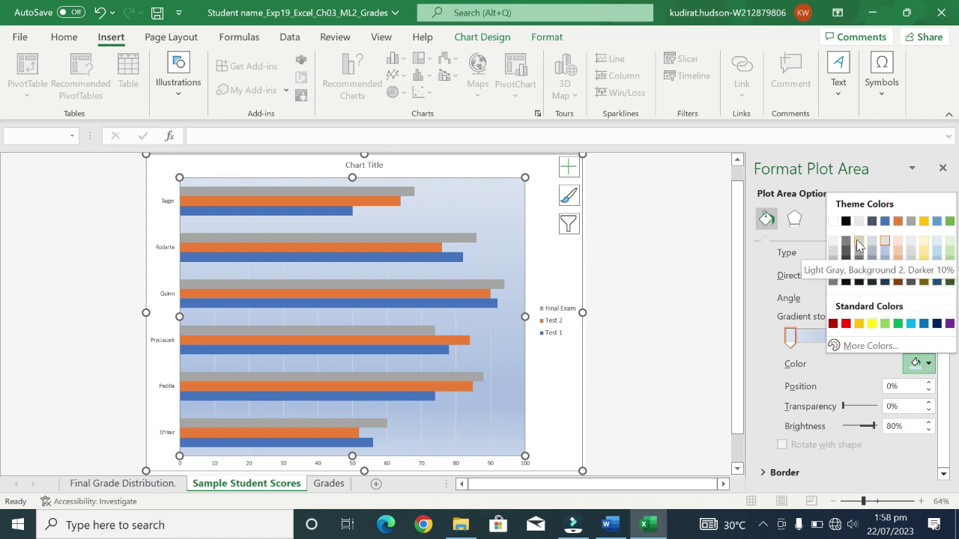
click(857, 240)
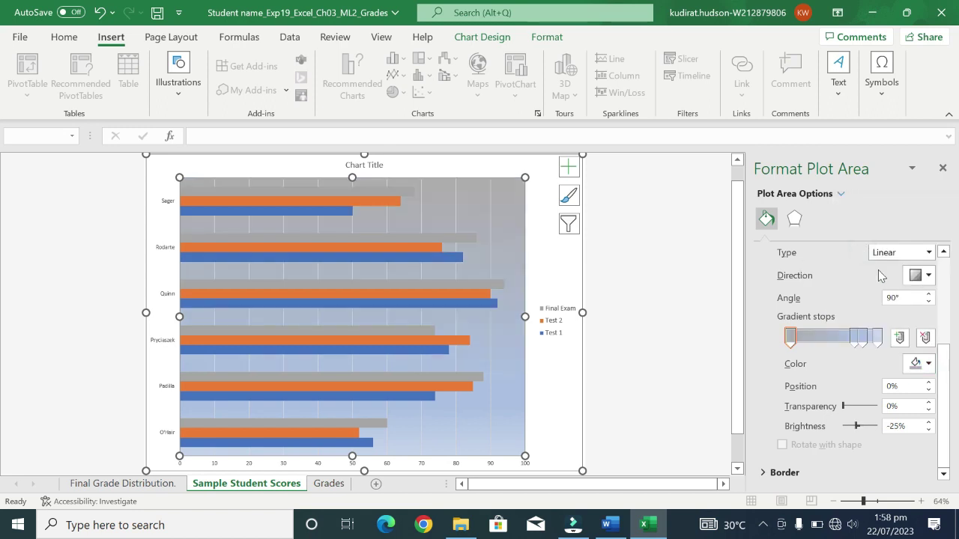
click(923, 362)
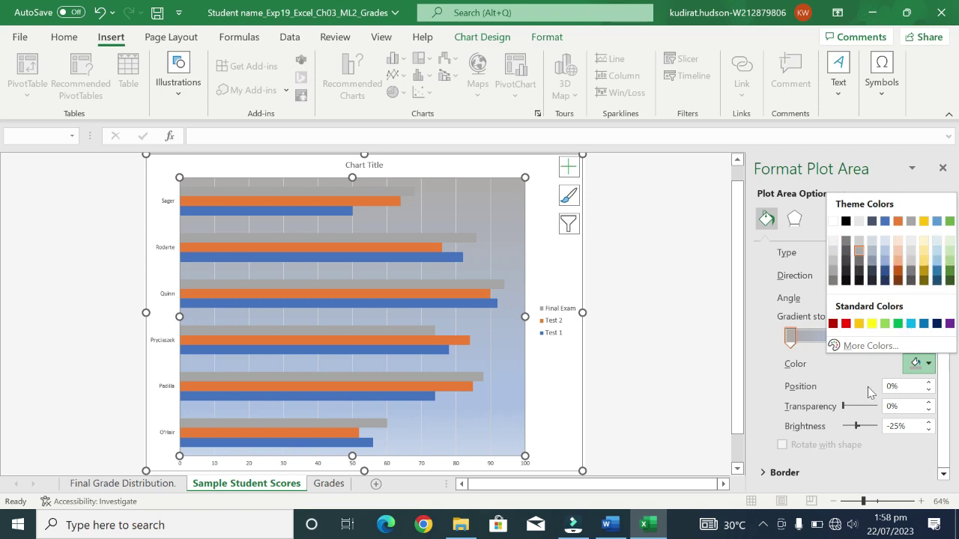
Read step 8's legend requirements in the Word instructions, then return to the Excel chart
click(631, 520)
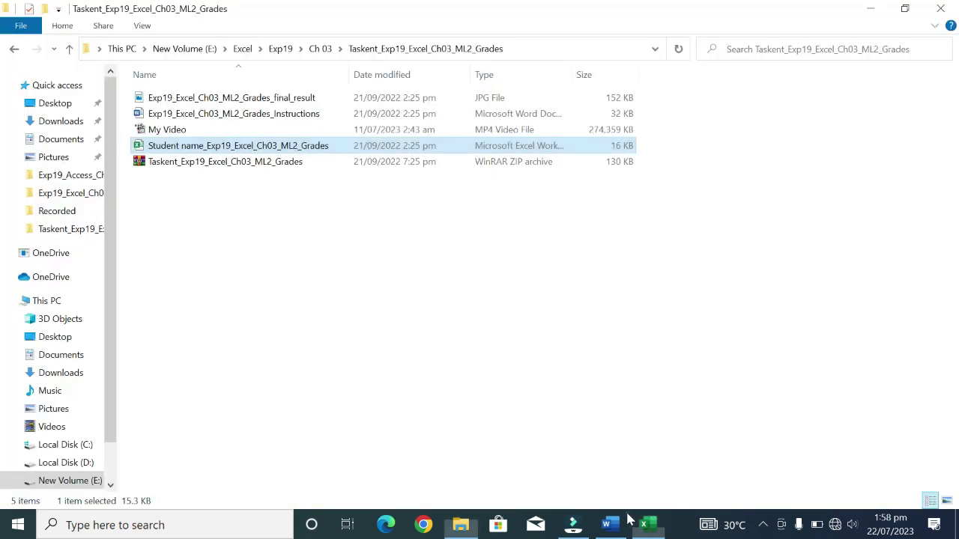
click(645, 522)
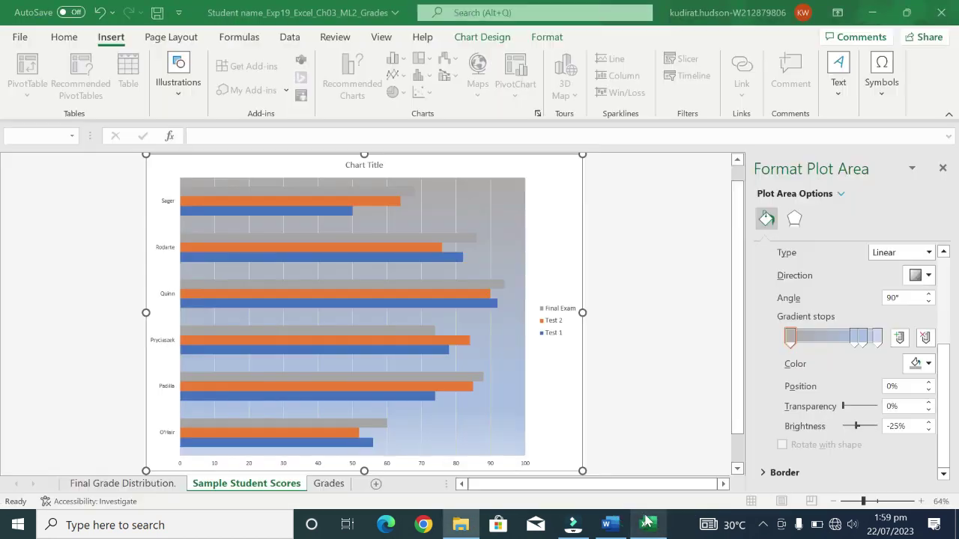
click(637, 391)
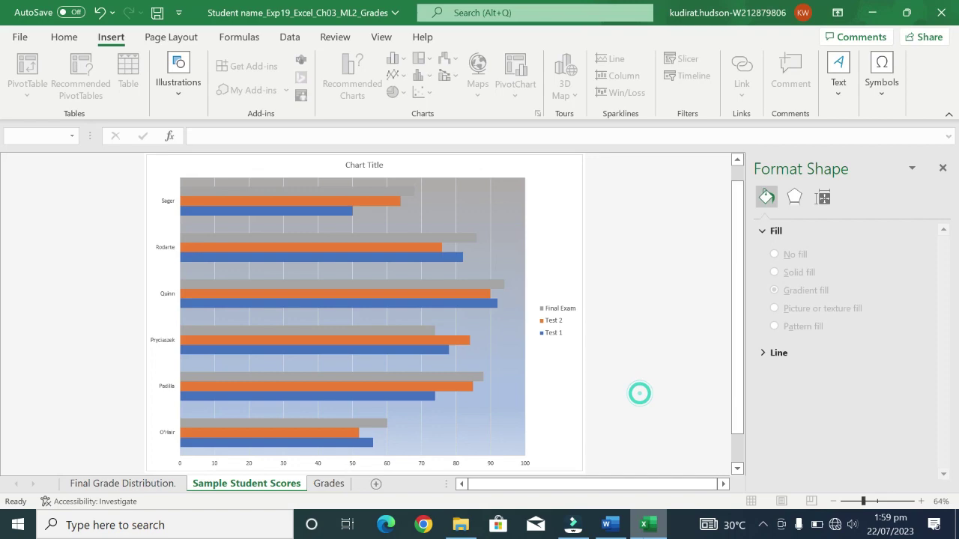
click(619, 523)
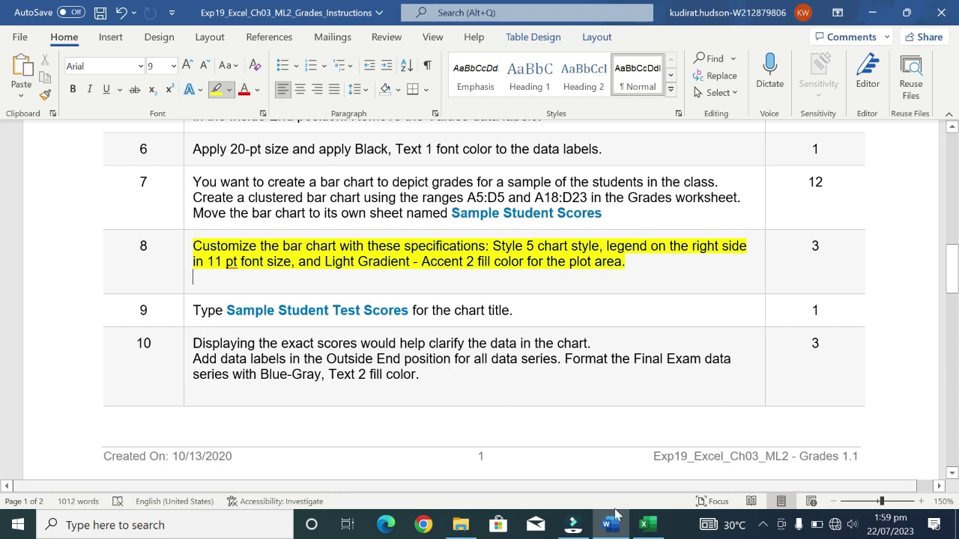
click(659, 530)
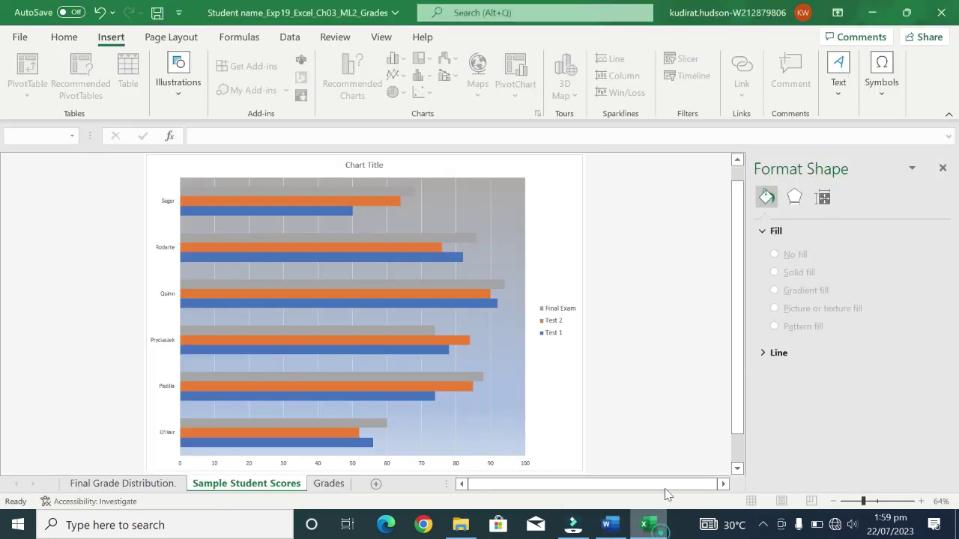
Set the chart legend's font to size 11 with a dark font colour
right_click(563, 323)
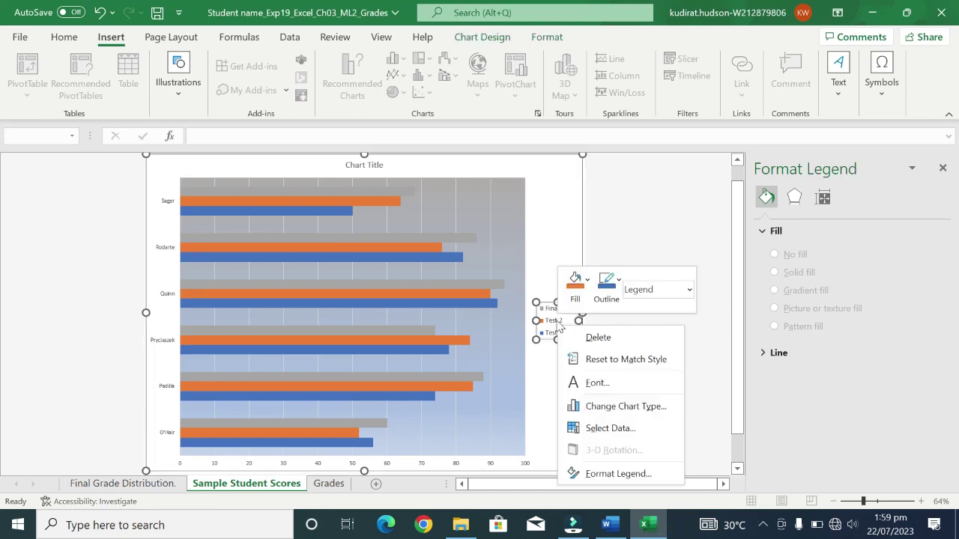
click(598, 383)
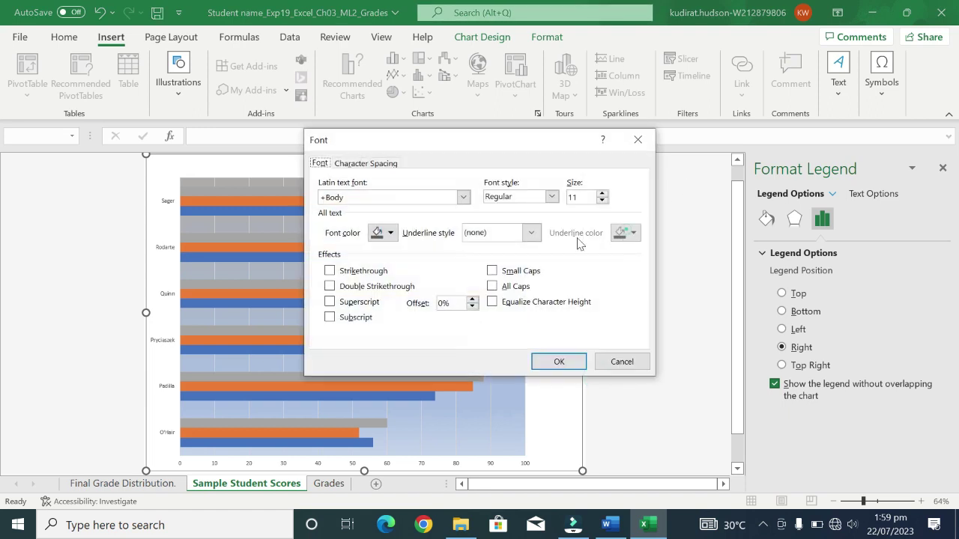
click(396, 233)
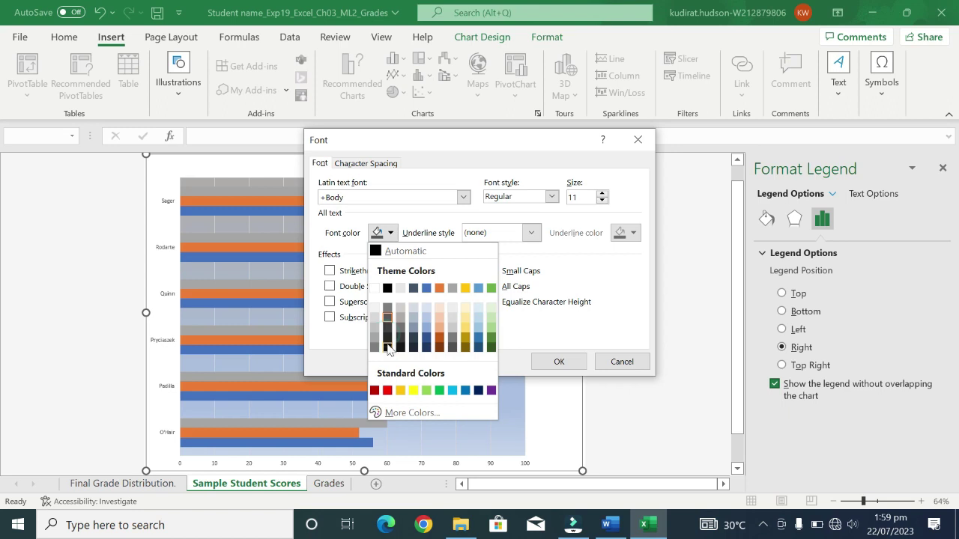
click(387, 349)
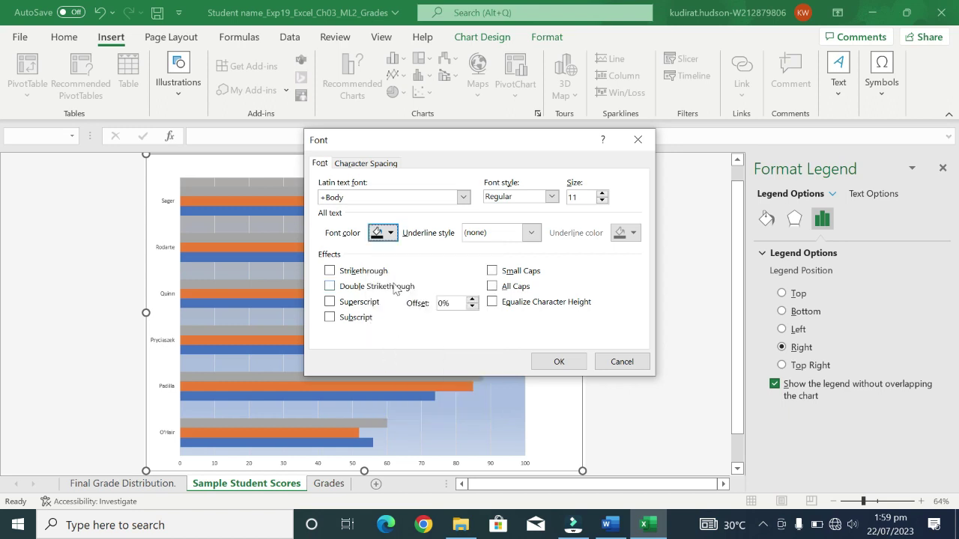
click(390, 233)
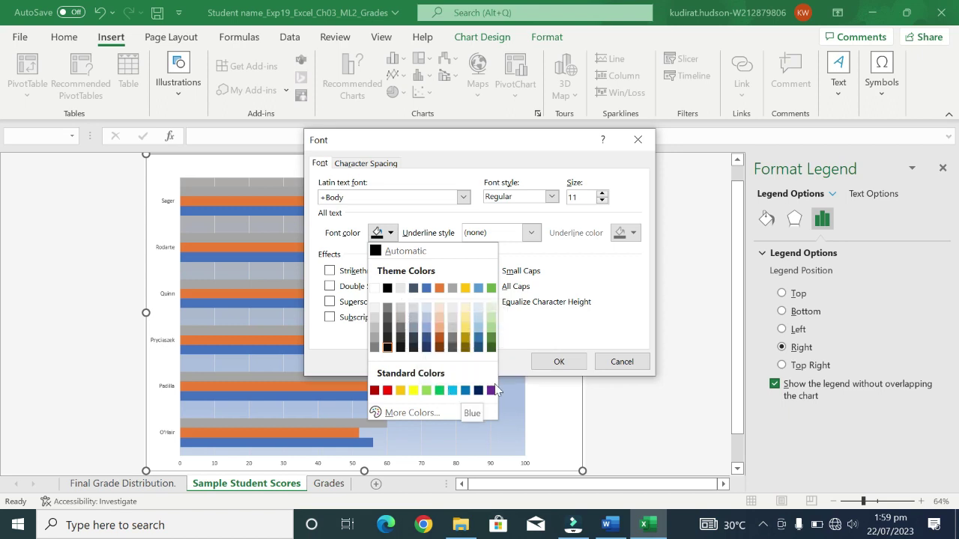
click(535, 367)
click(536, 364)
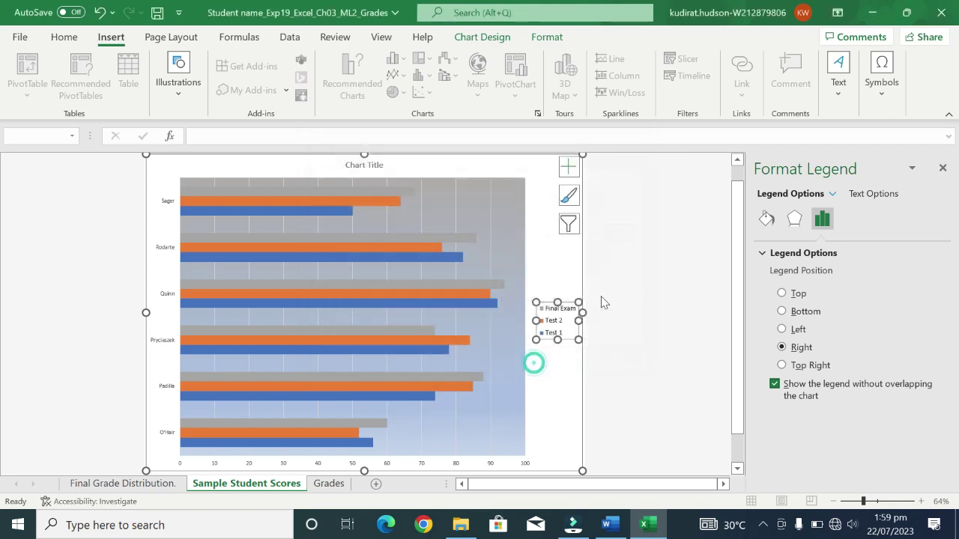
click(654, 335)
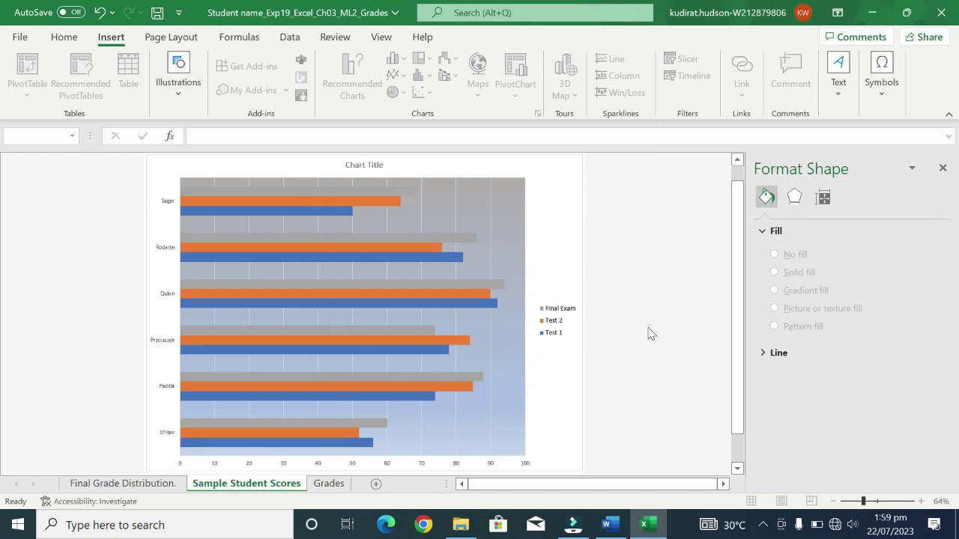
In Word, move the yellow highlight from step 8 to step 9's chart-title instruction
click(607, 528)
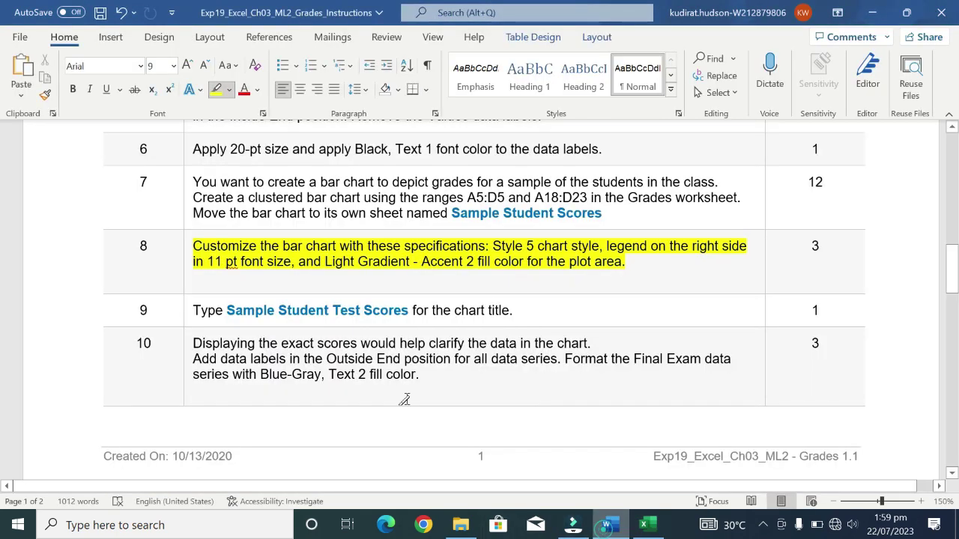
click(197, 263)
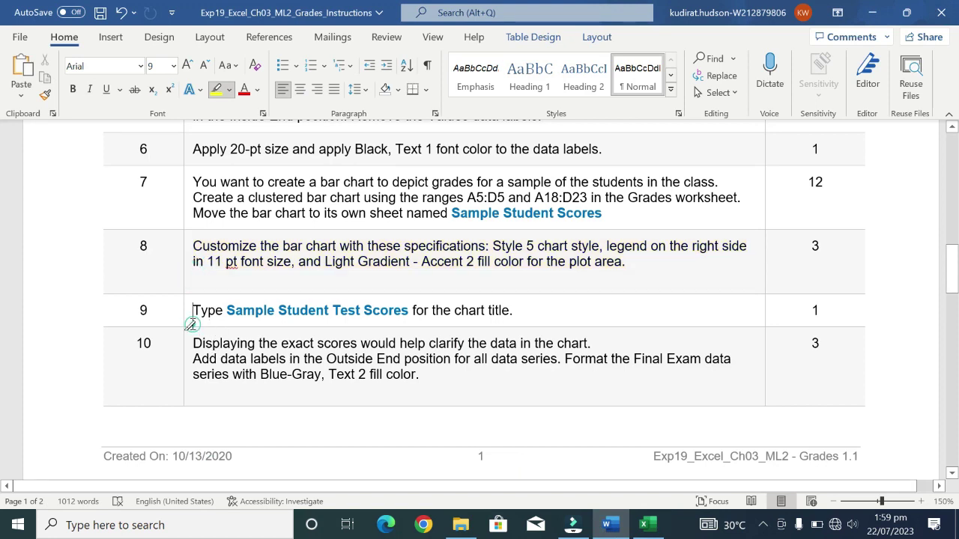
click(192, 321)
click(194, 315)
triple_click(194, 315)
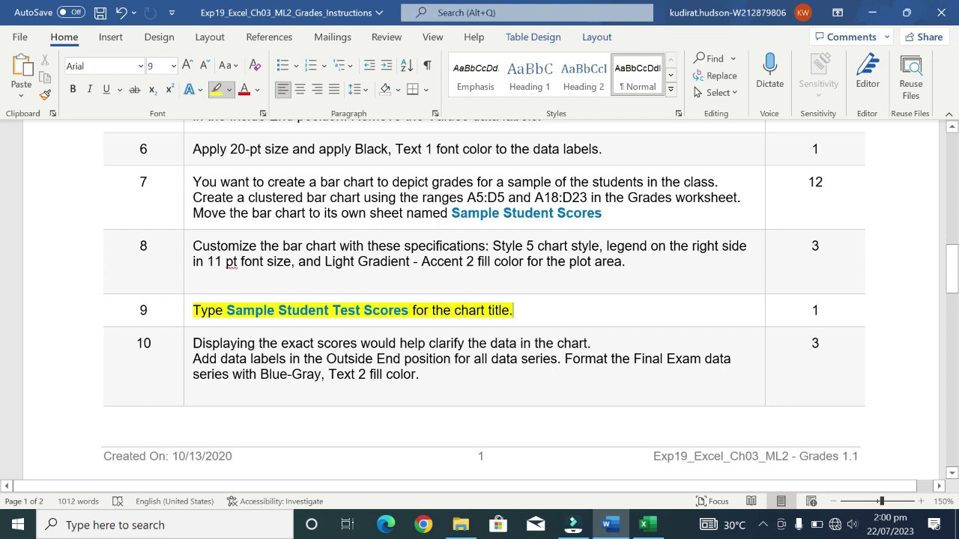
click(649, 526)
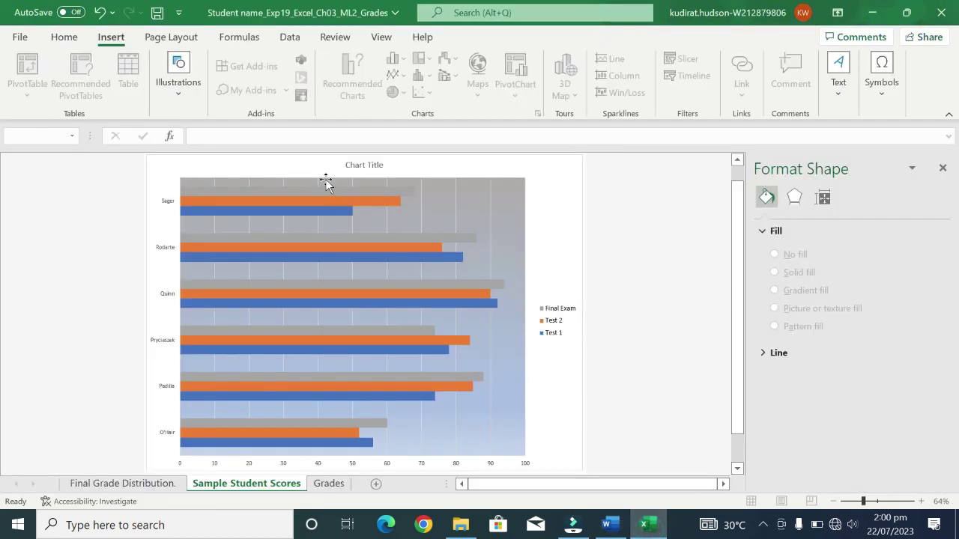
Replace the placeholder chart title, starting the new title 'Sample Studen'
click(360, 171)
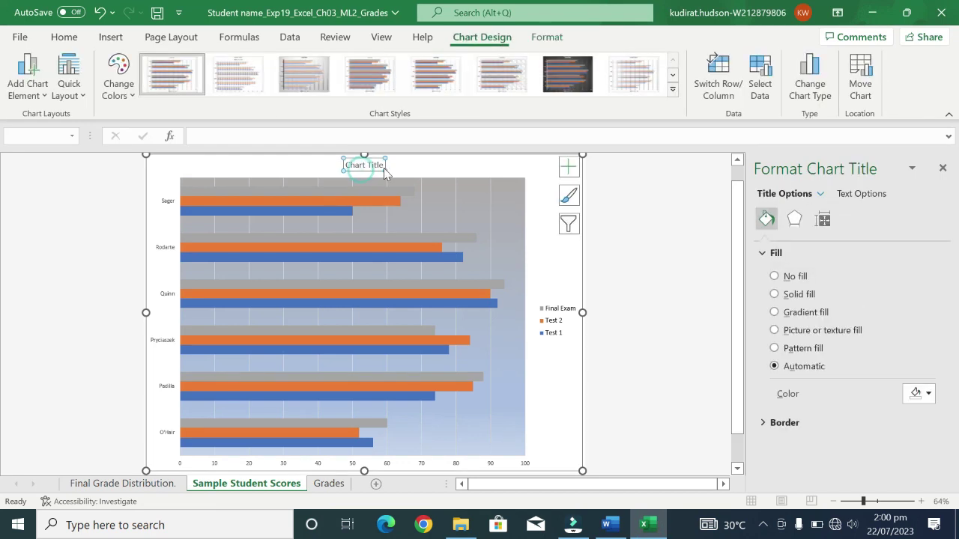
click(383, 164)
click(384, 163)
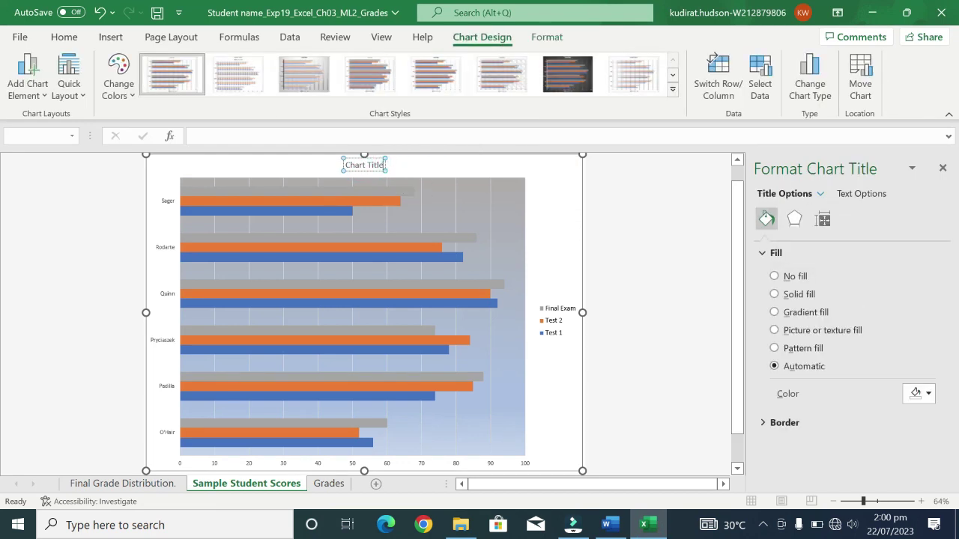
click(382, 165)
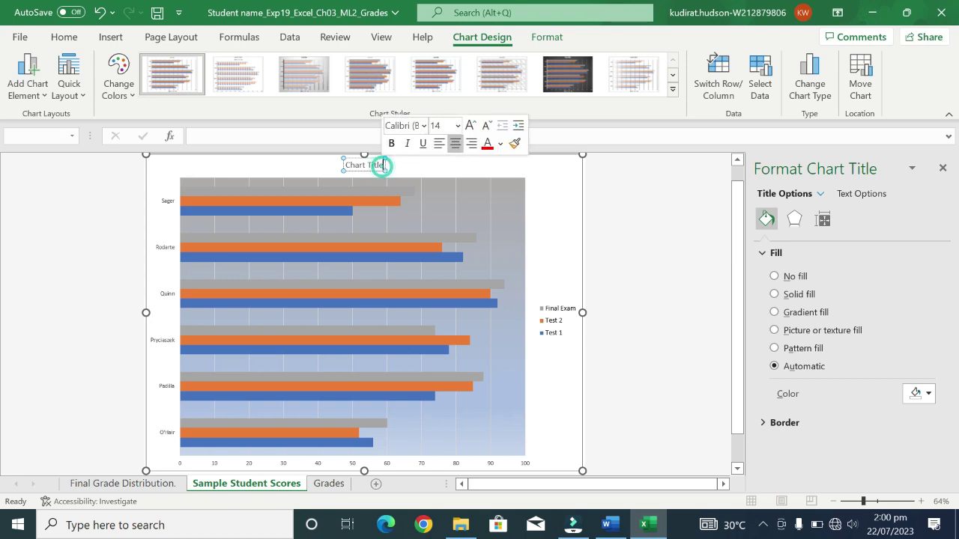
key(BackSpace)
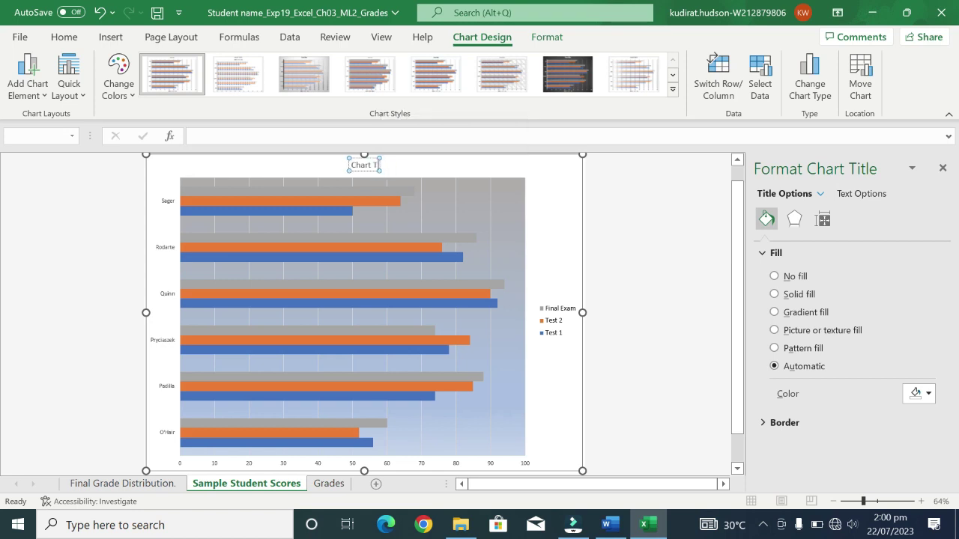
key(BackSpace)
key(BackSpace)
key(BackSpace)
key(BackSpace)
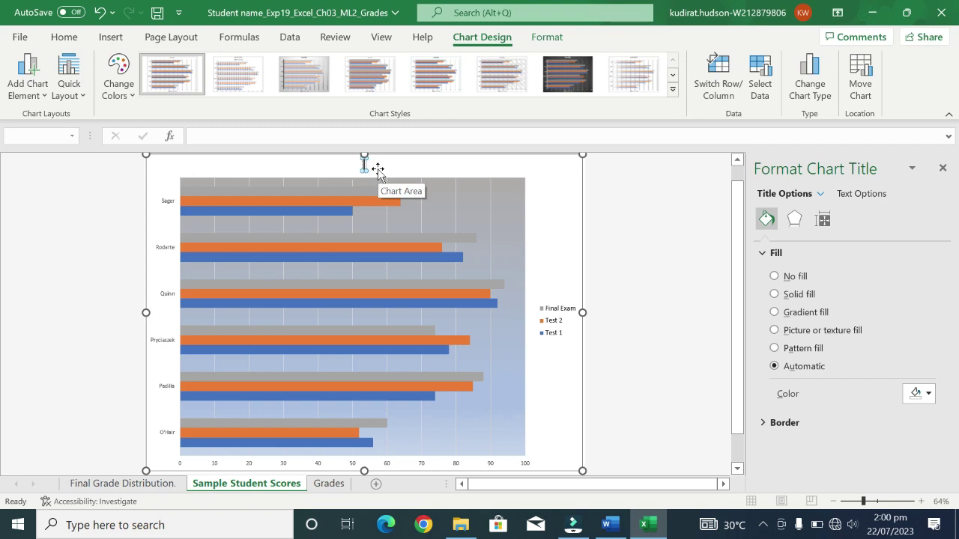
text(Sam)
text(ple)
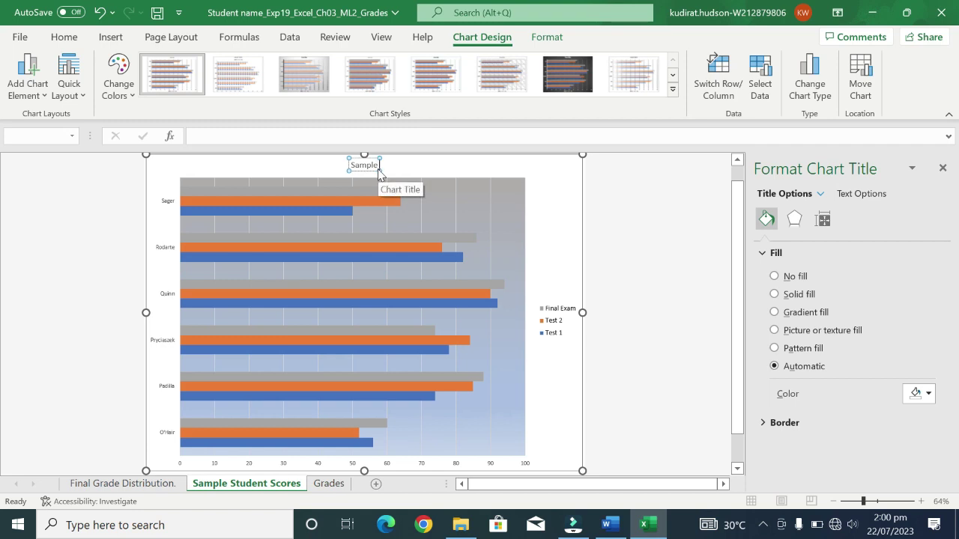
text( Stu)
text(den)
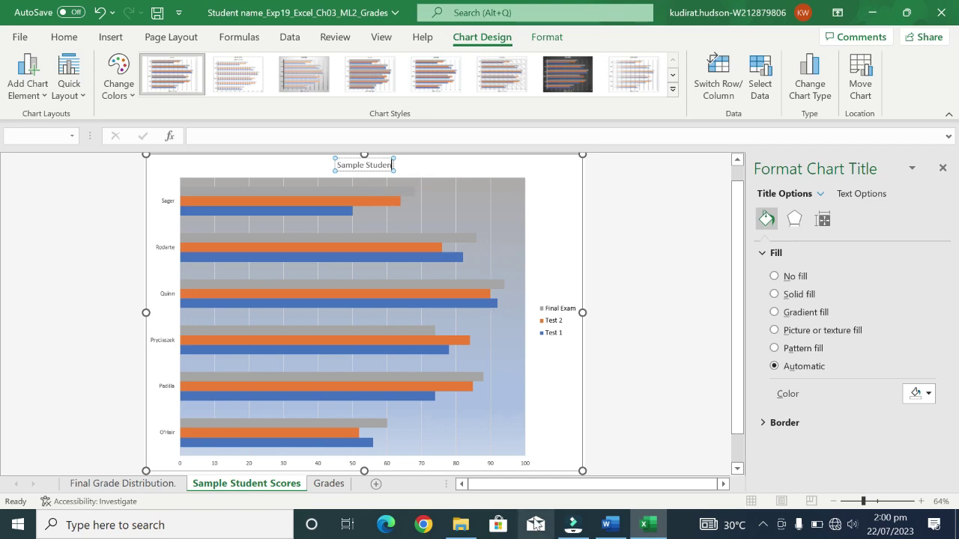
Check the required wording in Word and complete the title as 'Sample Studen Test Scores'
click(609, 524)
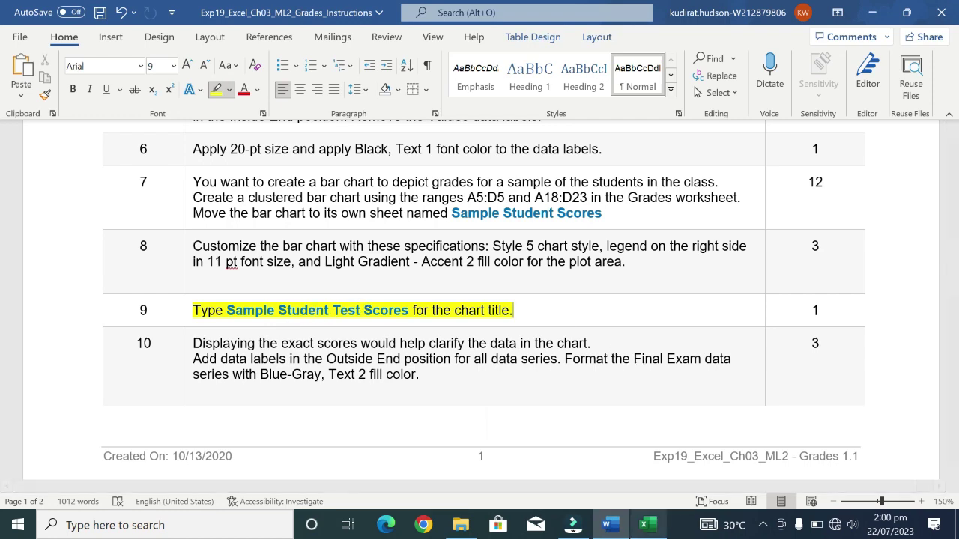
click(659, 530)
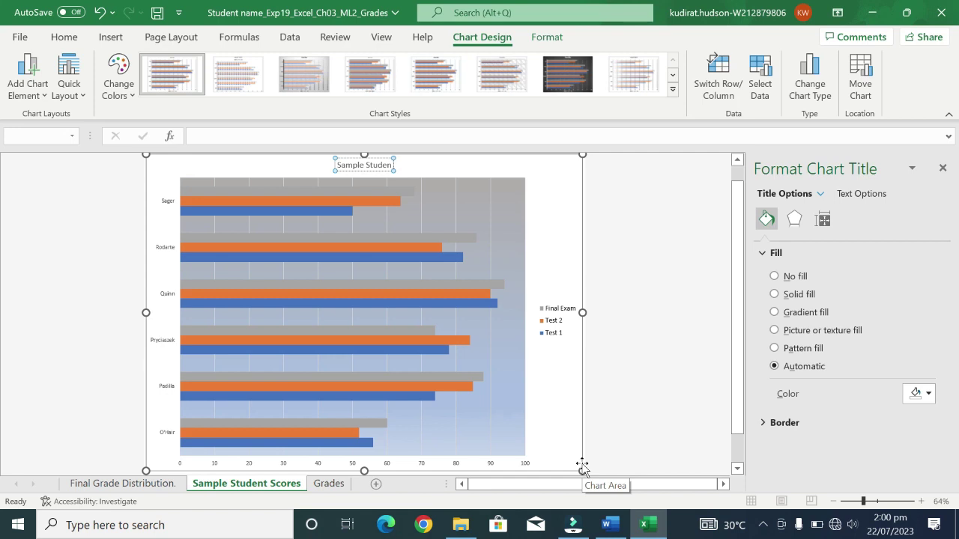
text( Test)
text( Sco)
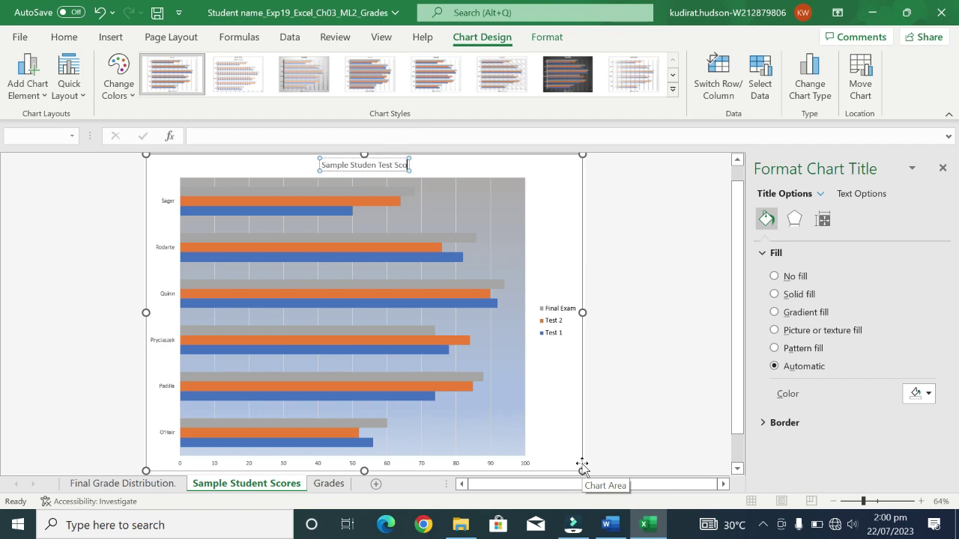
text(t)
key(BackSpace)
text(re)
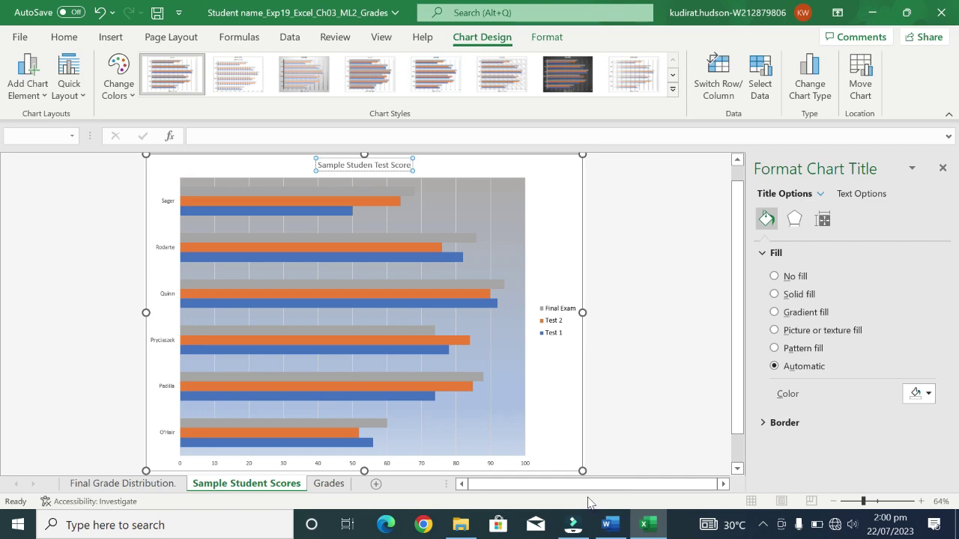
click(610, 525)
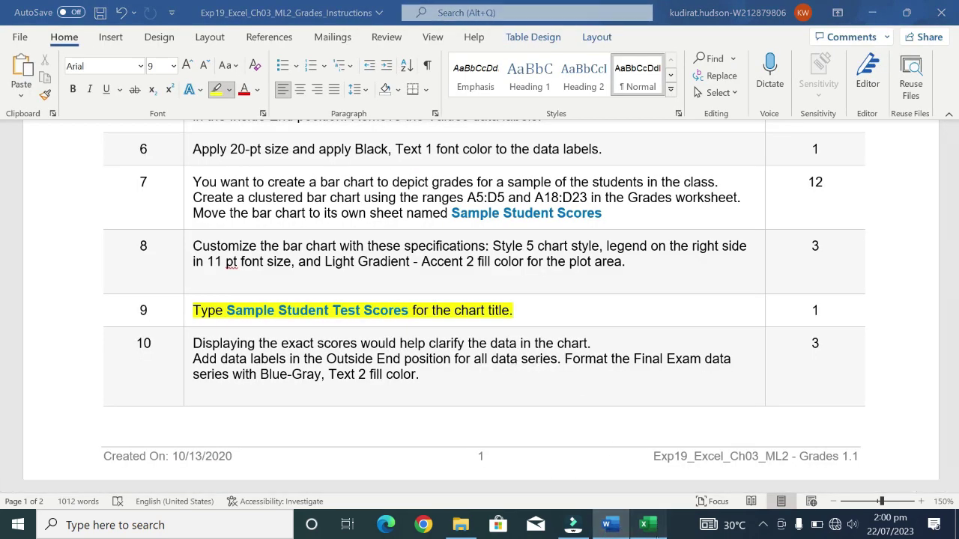
click(649, 524)
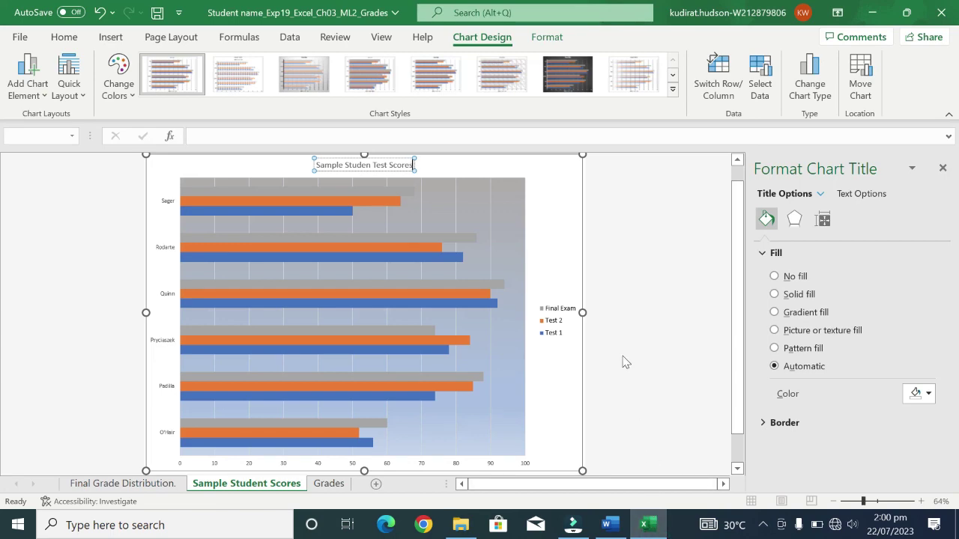
click(649, 346)
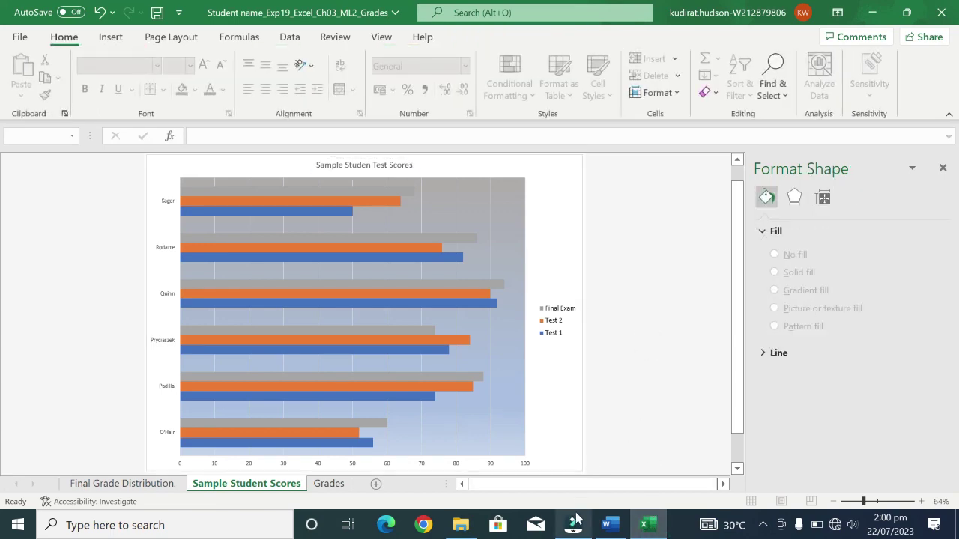
Clear step 9's yellow highlight and scroll back to the top of the instructions
click(611, 524)
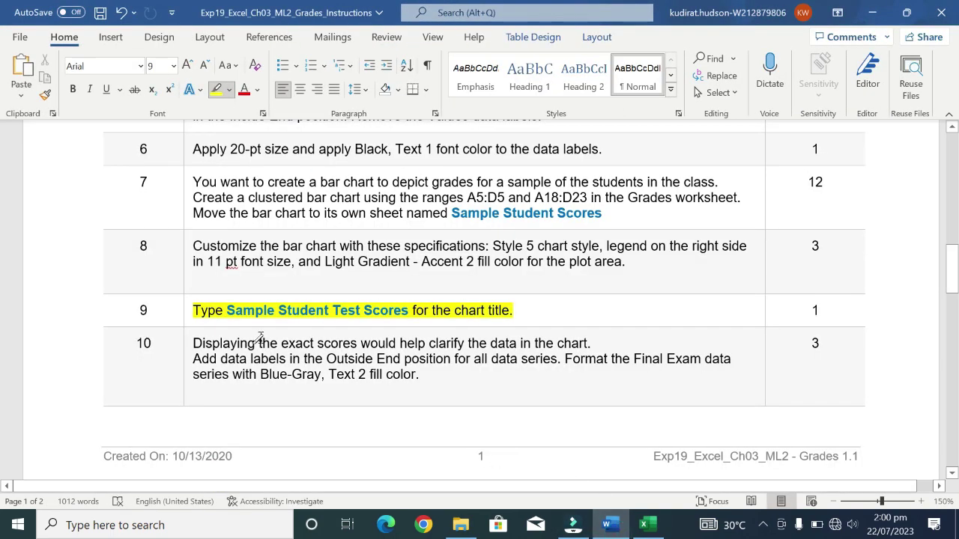
click(190, 320)
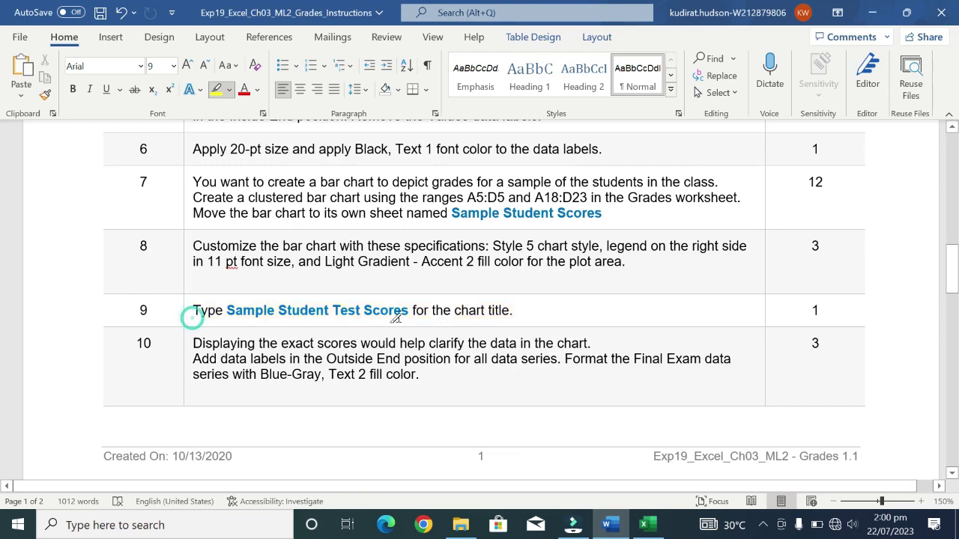
scroll(537, 308, down, 5)
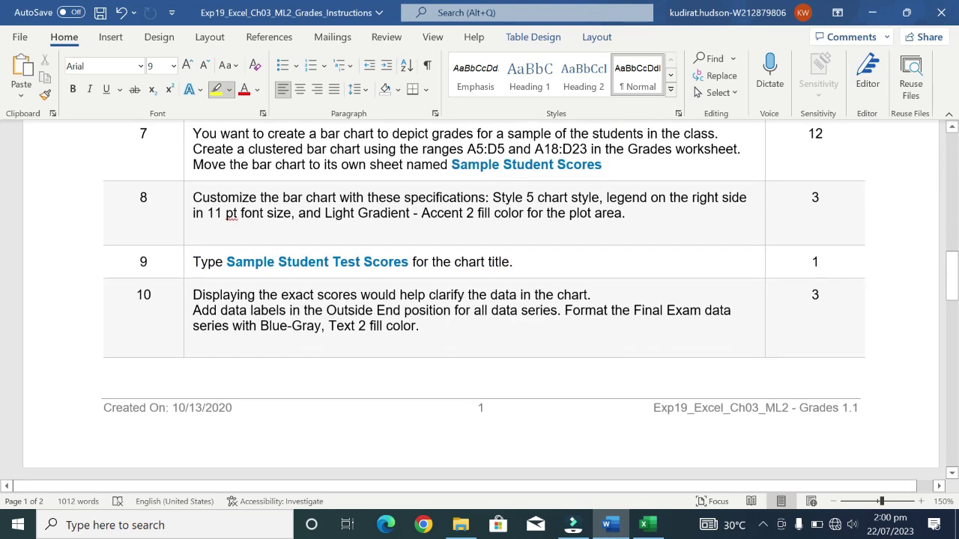
scroll(539, 310, down, 1)
scroll(540, 309, down, 4)
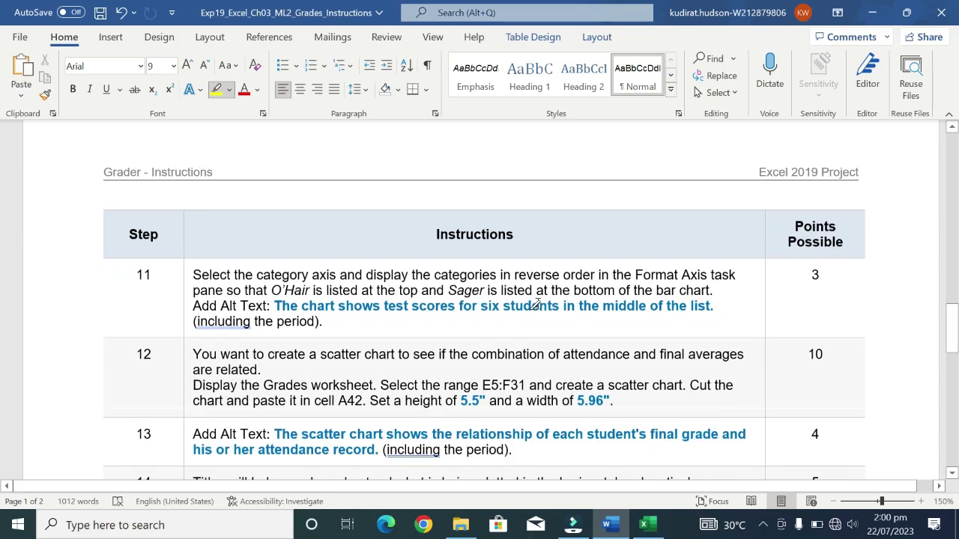
scroll(538, 307, down, 3)
scroll(536, 304, down, 3)
scroll(537, 303, down, 2)
scroll(537, 304, down, 3)
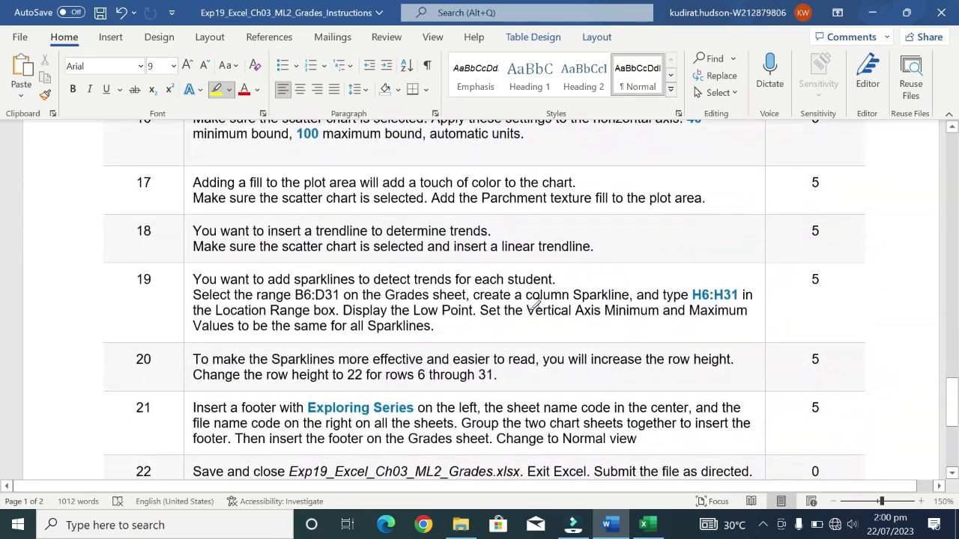
scroll(538, 305, down, 3)
scroll(538, 305, up, 3)
scroll(538, 304, up, 5)
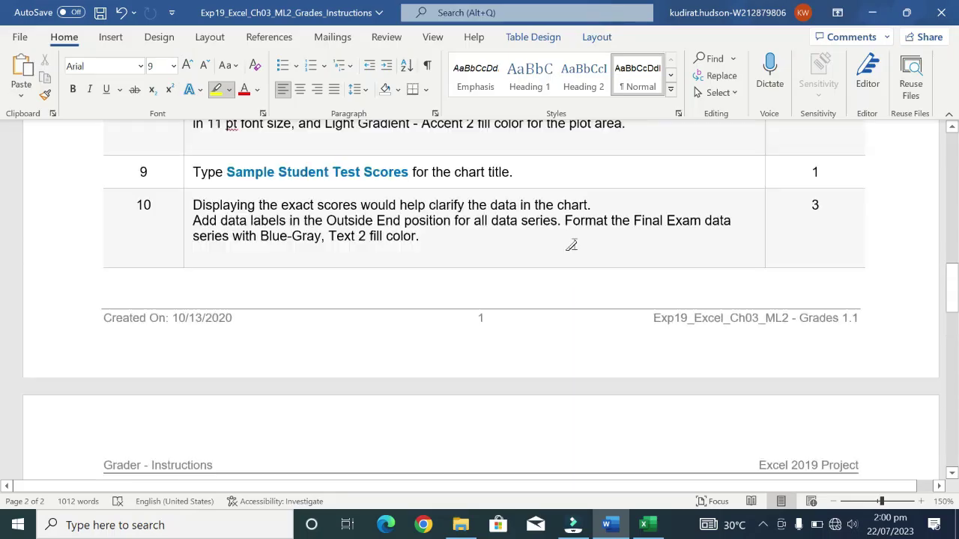
scroll(569, 242, up, 4)
scroll(573, 231, up, 5)
scroll(574, 231, up, 3)
scroll(480, 299, up, 2)
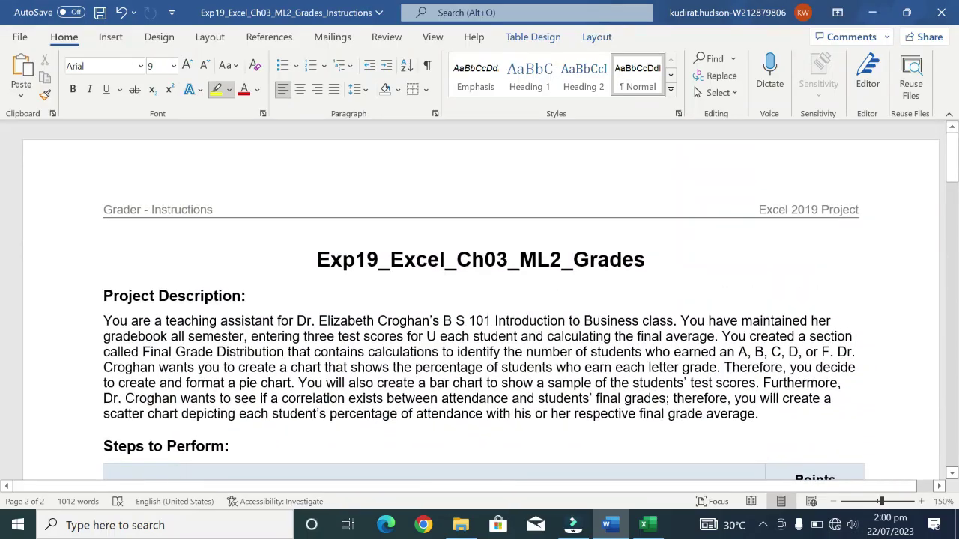